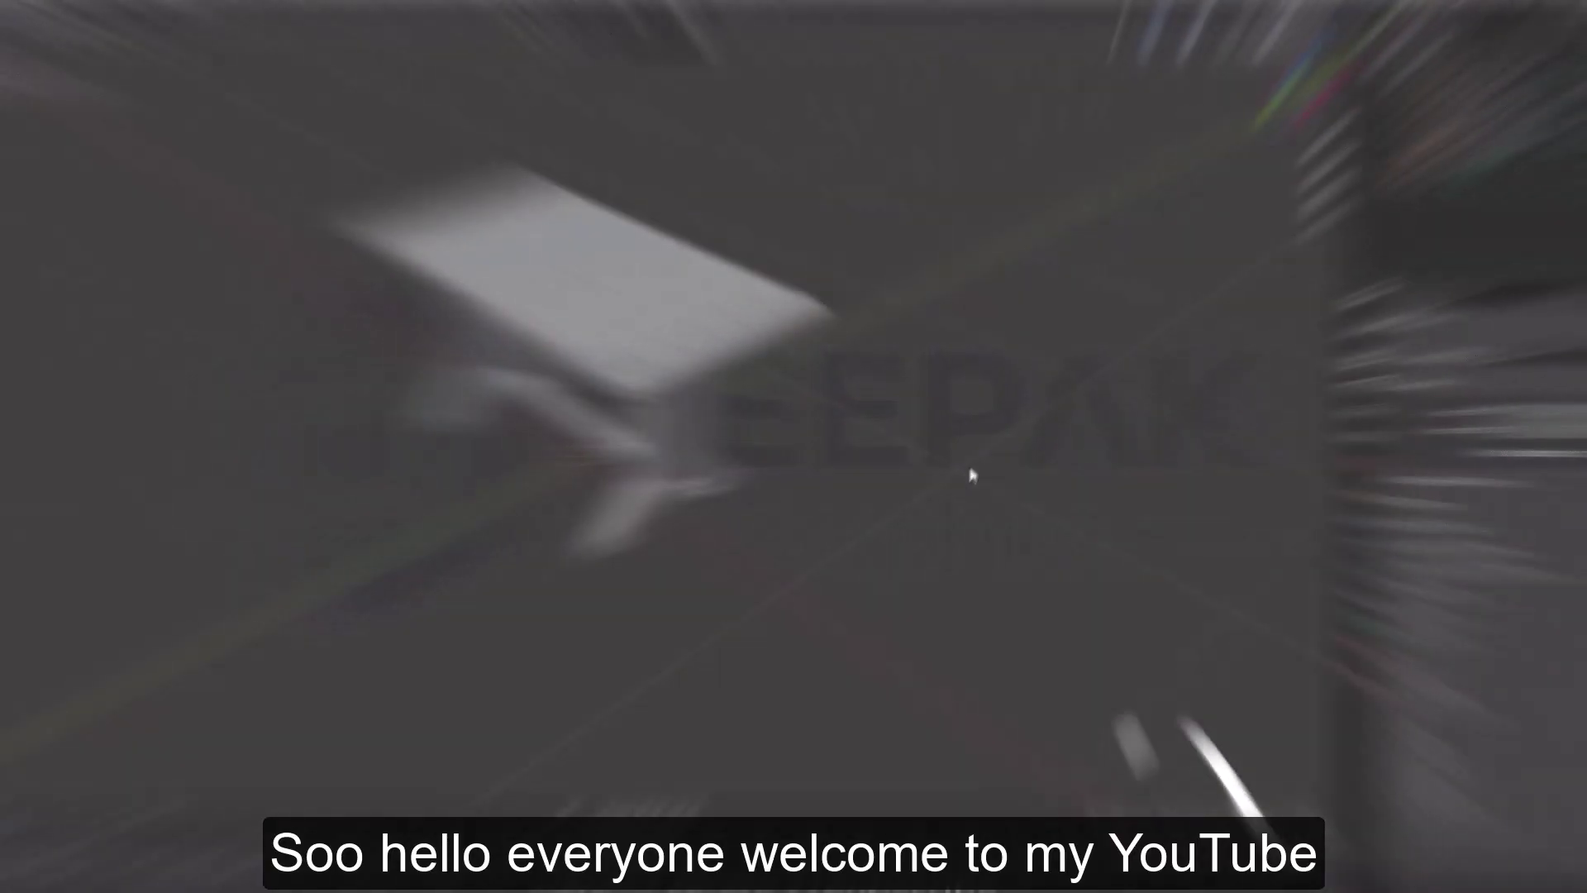
Step: Pan around the untextured Blender table, then switch to the textured table in Substance Painter
key("alt")
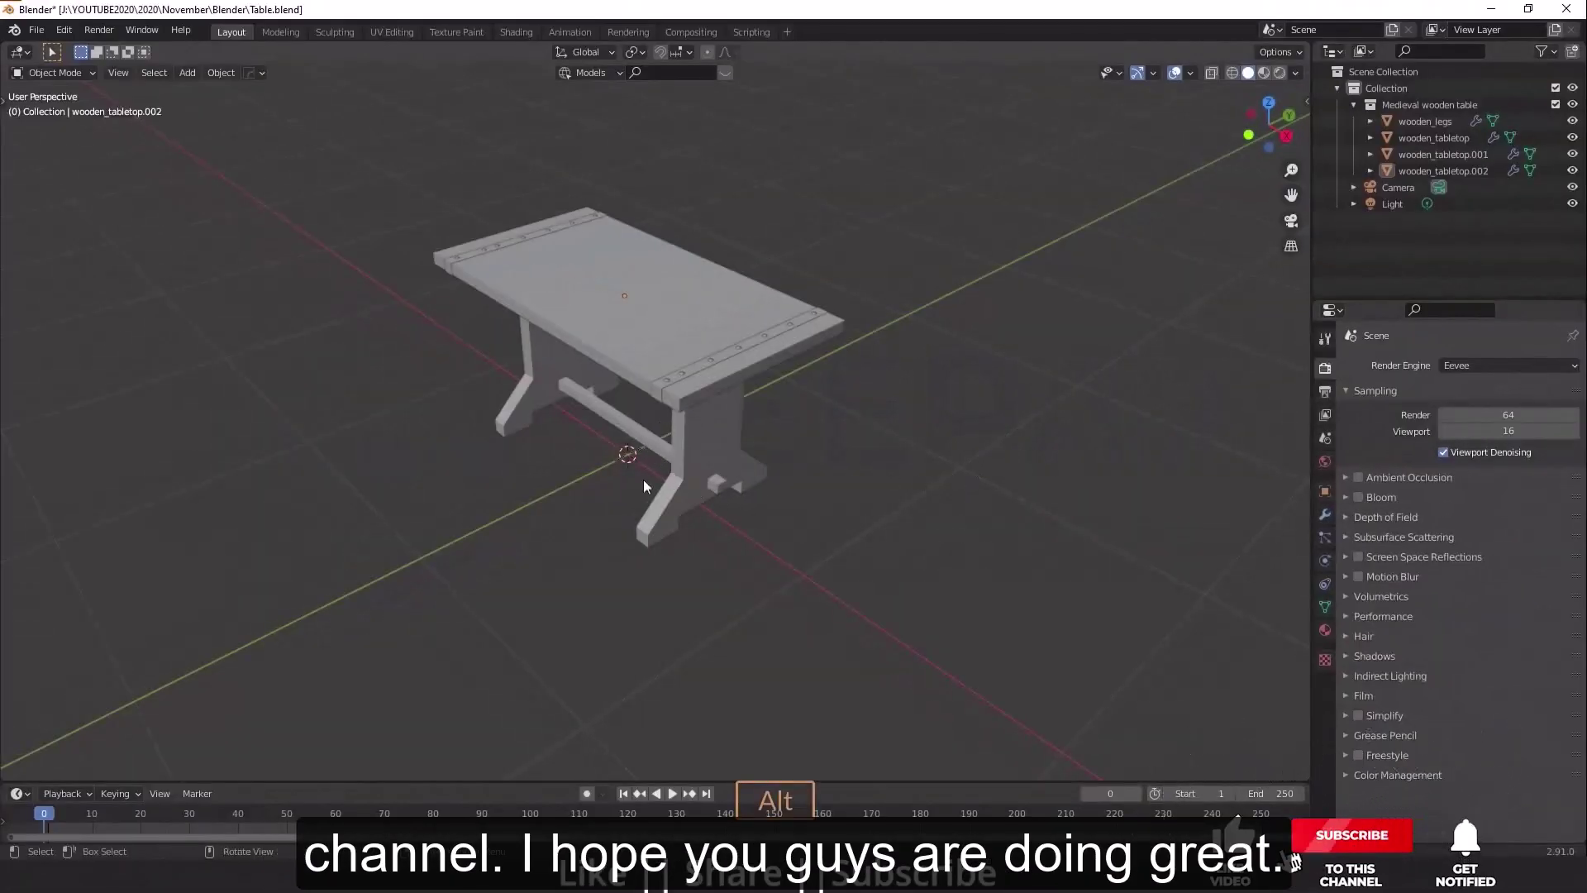
middle_click_drag(603, 464, 675, 506, "shift")
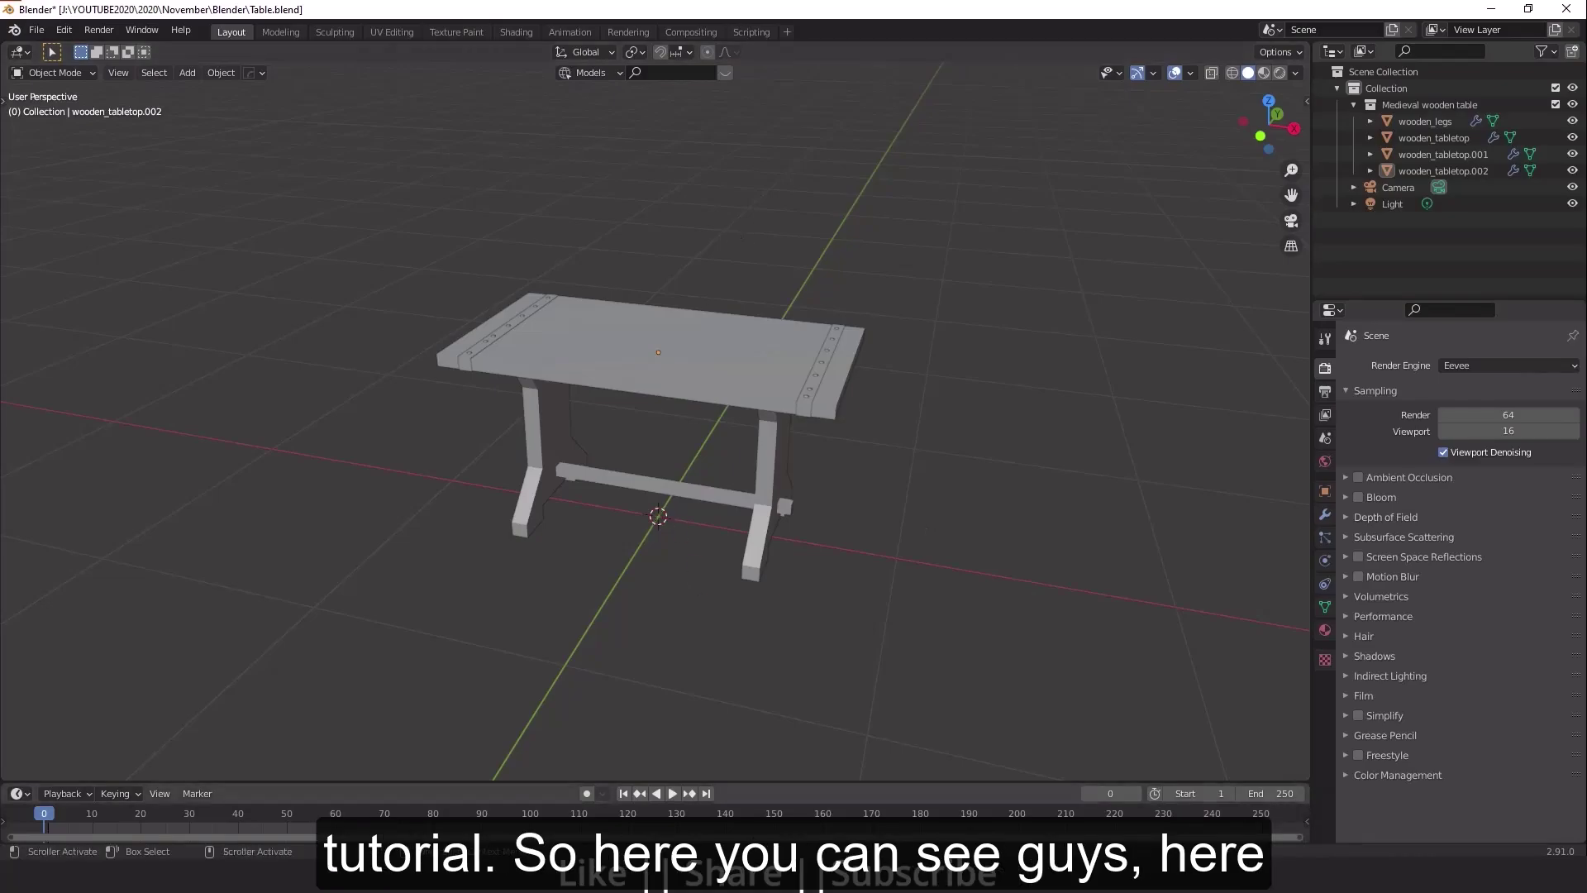
key("alt+Tab")
mouse_move(825, 471)
left_mouse_down("alt")
mouse_move(744, 473)
mouse_move(796, 460)
left_mouse_up("alt")
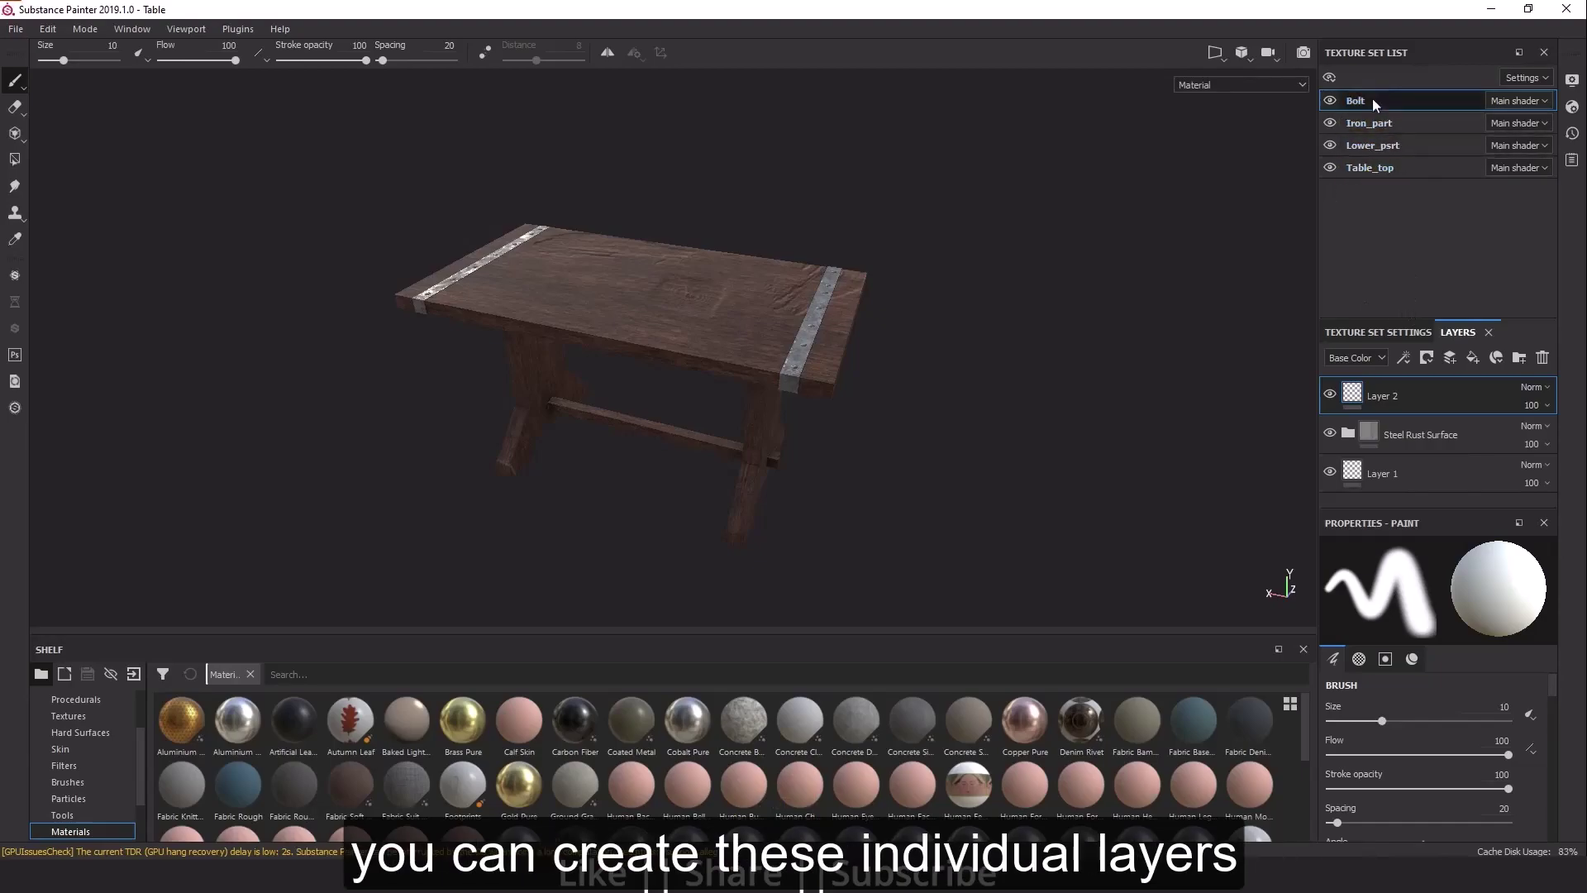
Step: Zoom in on the textured table in Substance Painter, then return to Blender
scroll(759, 327, "up", 4)
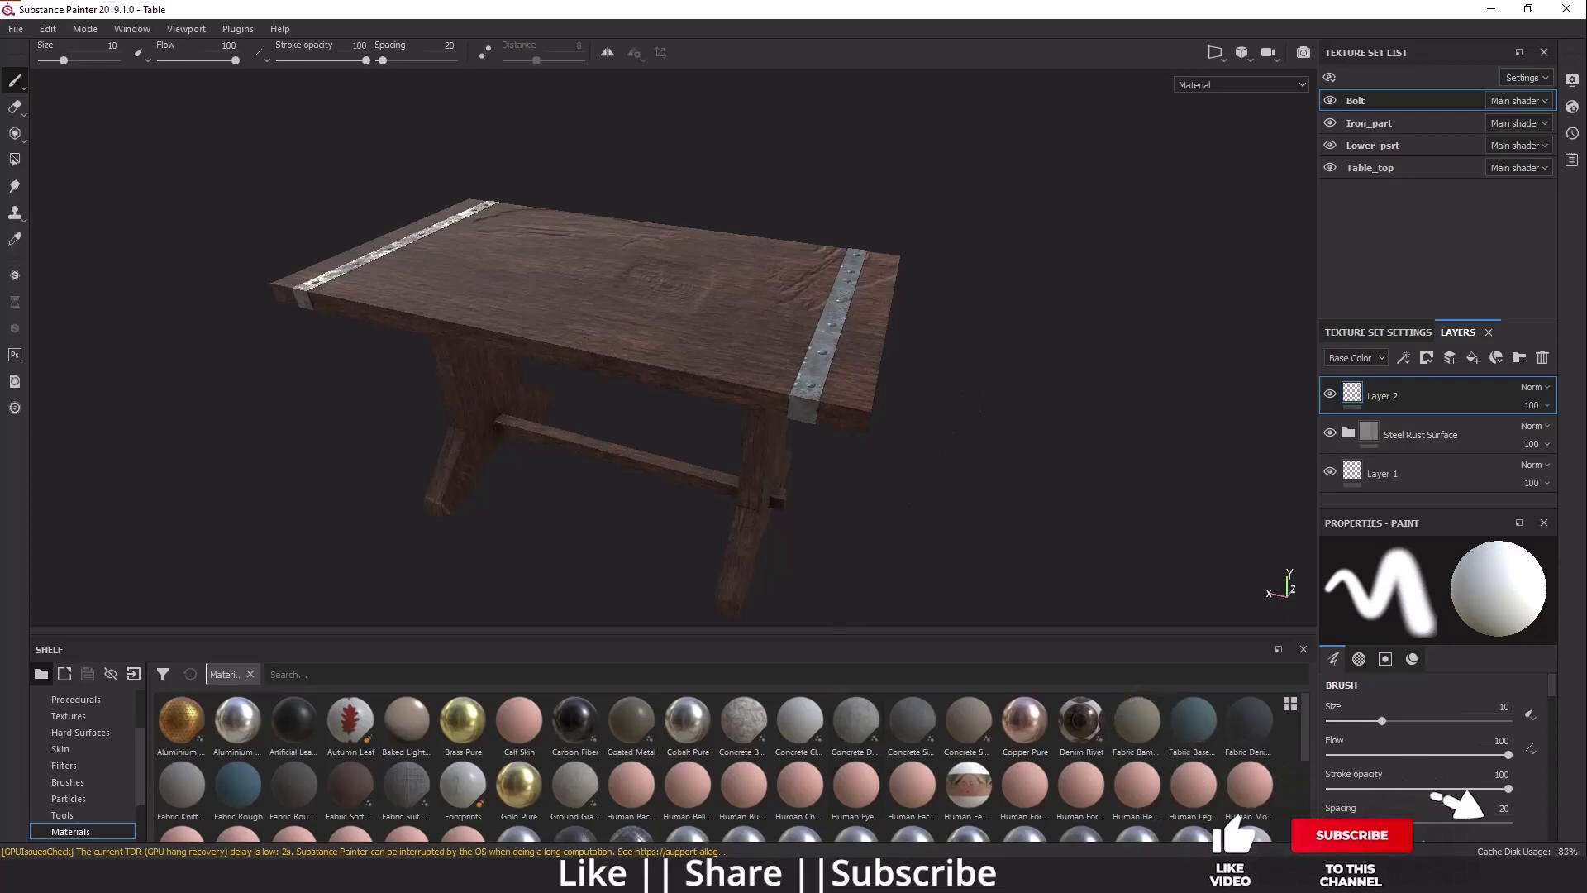
key("alt+Tab")
Step: Display the wooden legs' full UV unwrap in the UV Editing workspace
scroll(711, 475, "up", 1)
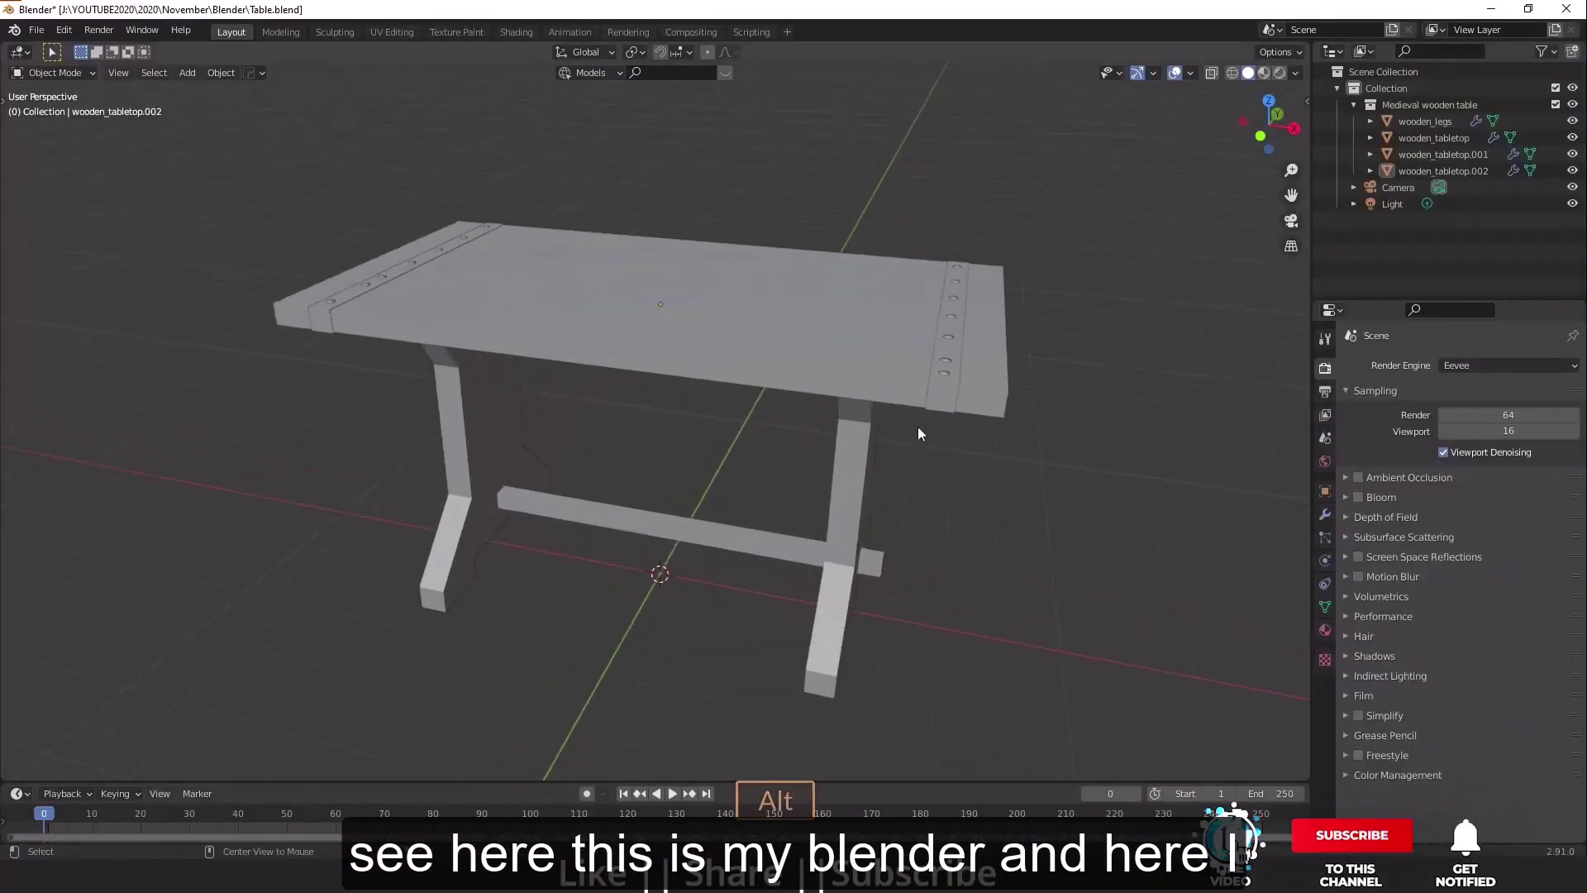
left_click(815, 440, "alt")
middle_click_drag(732, 474, 808, 453)
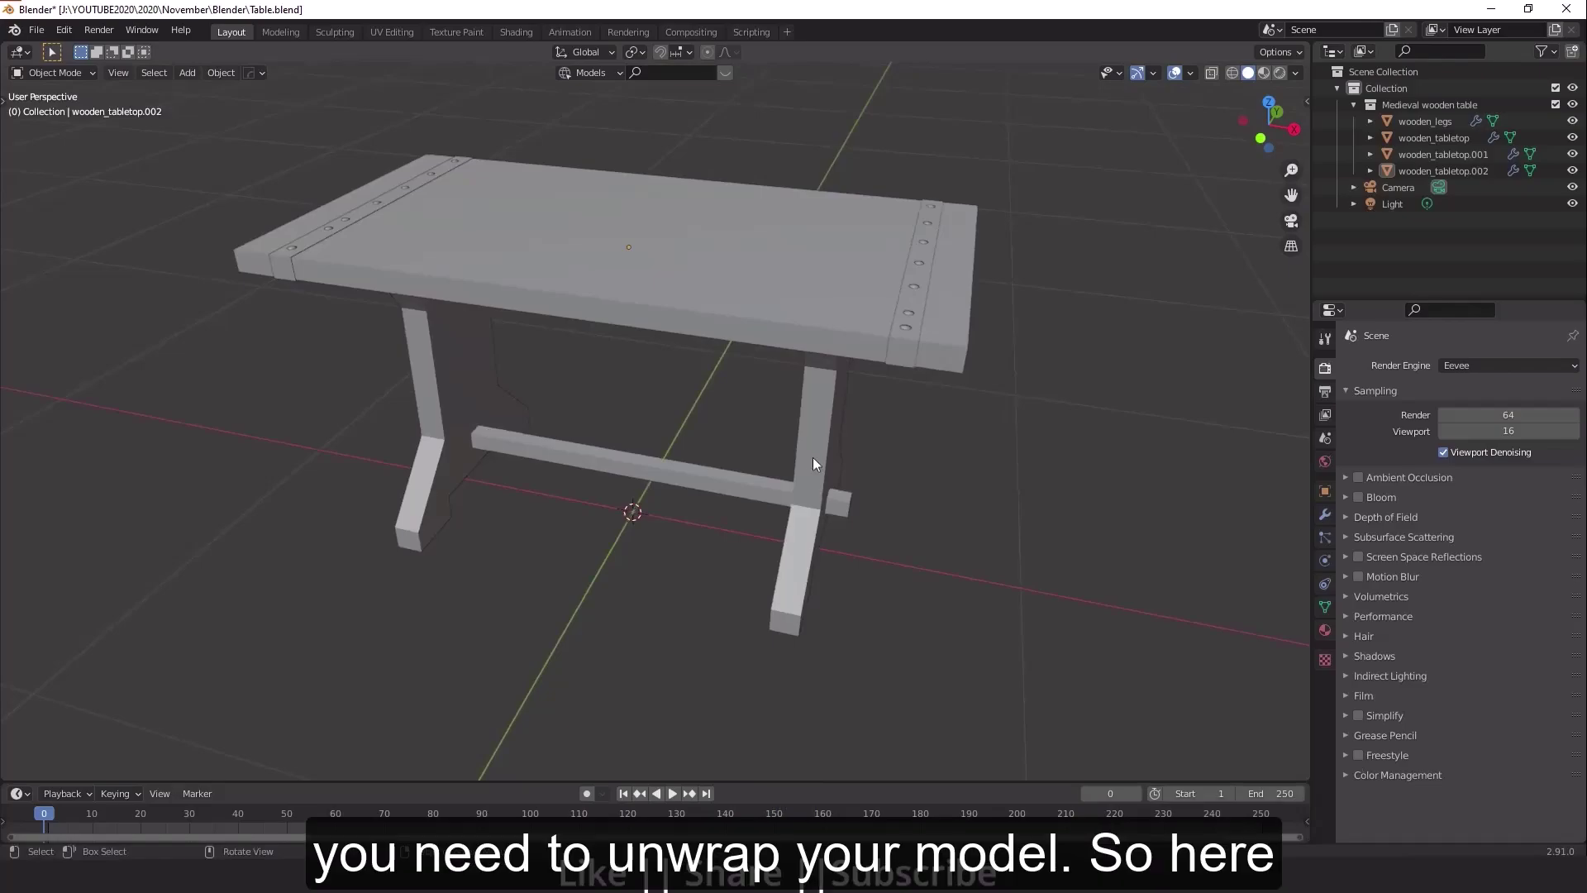
left_click(815, 458)
key("Tab")
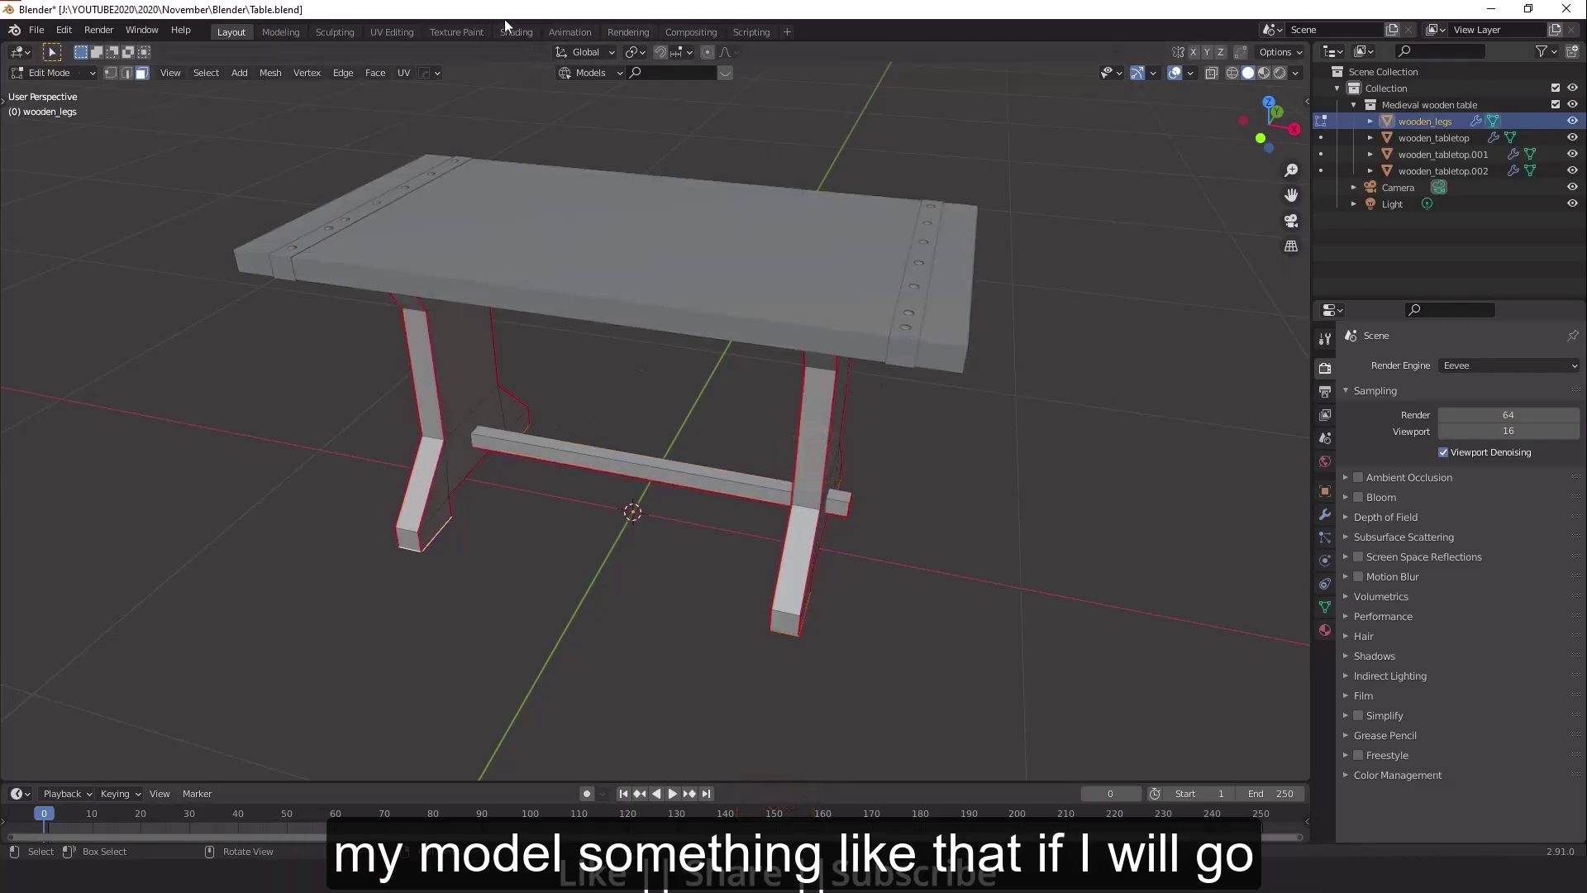
left_click(380, 30)
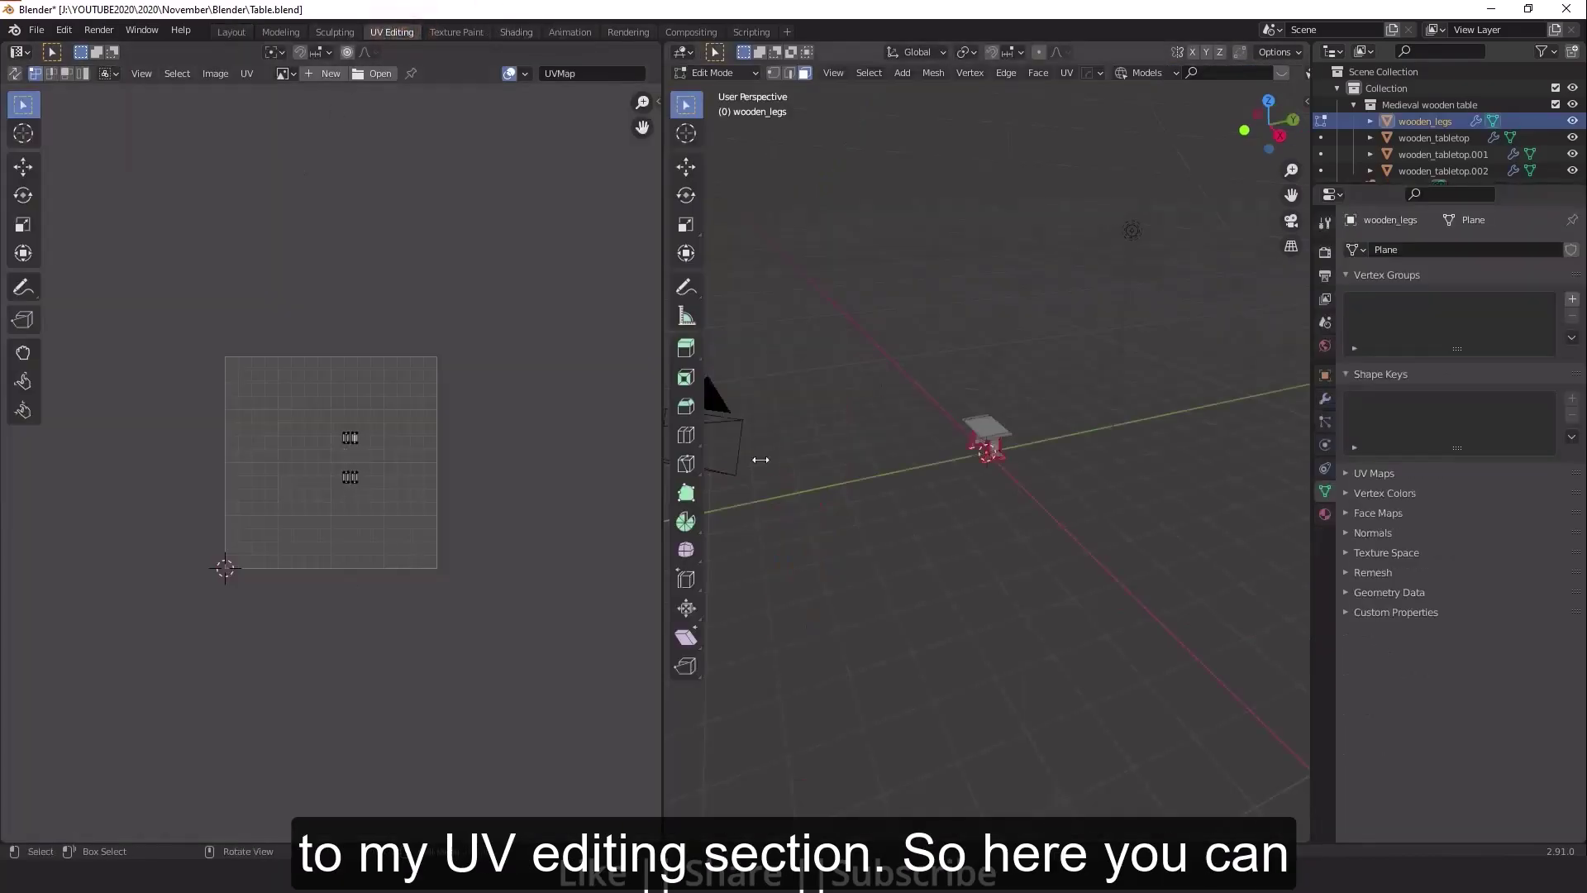
key("a")
Step: Back in object mode, select wooden_tabletop and its end strips wooden_tabletop.001
scroll(336, 471, "up", 3)
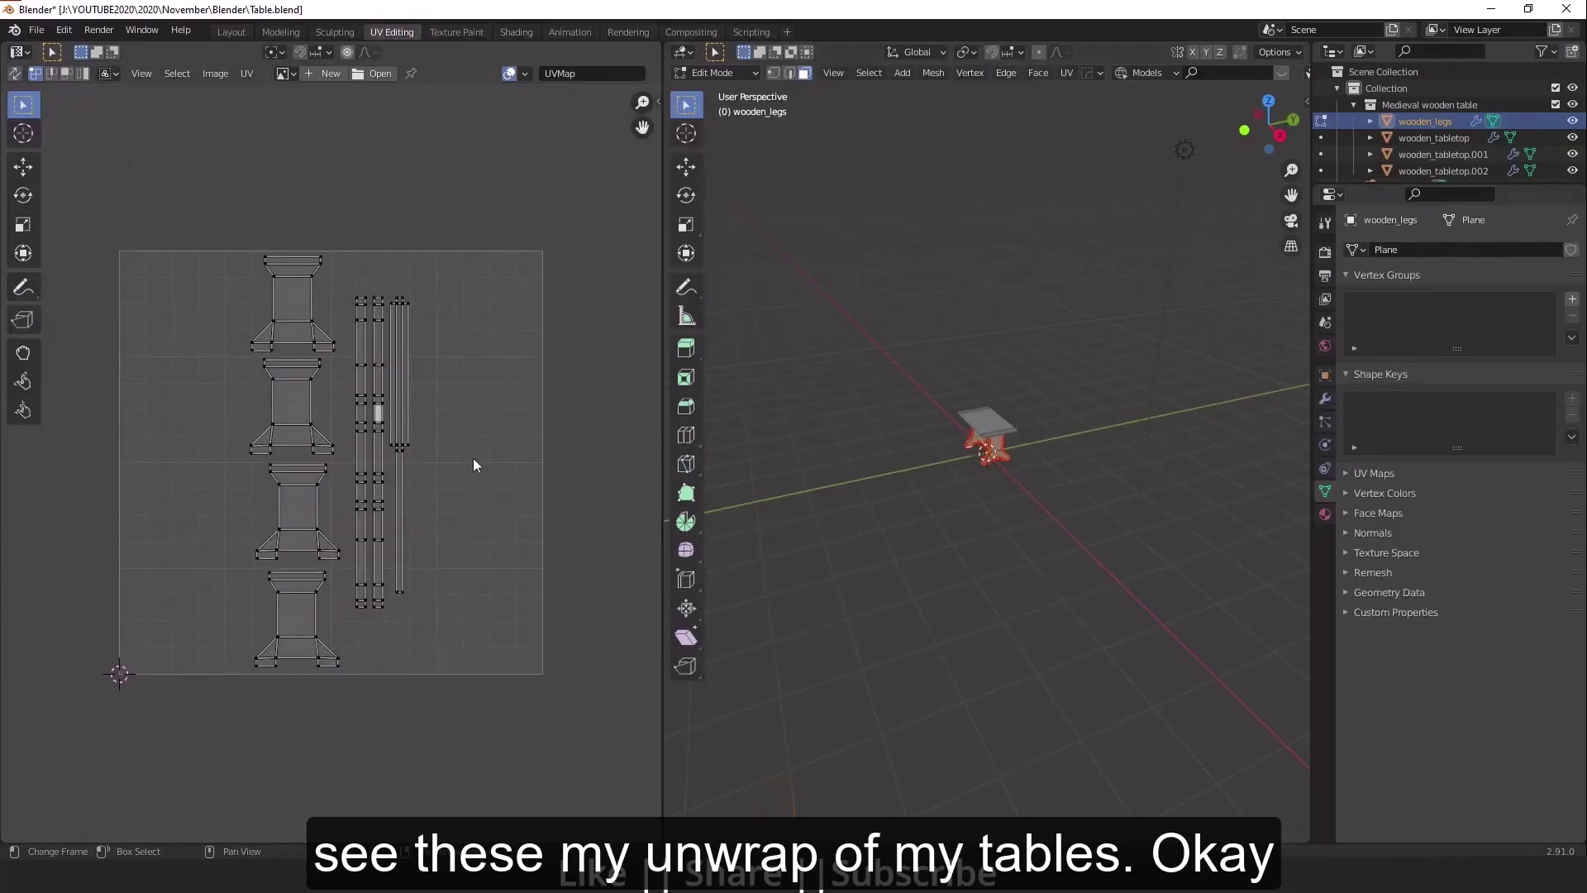
scroll(1076, 456, "up", 3)
key("Tab")
middle_click_drag(1017, 501, 998, 445)
scroll(996, 451, "up", 3)
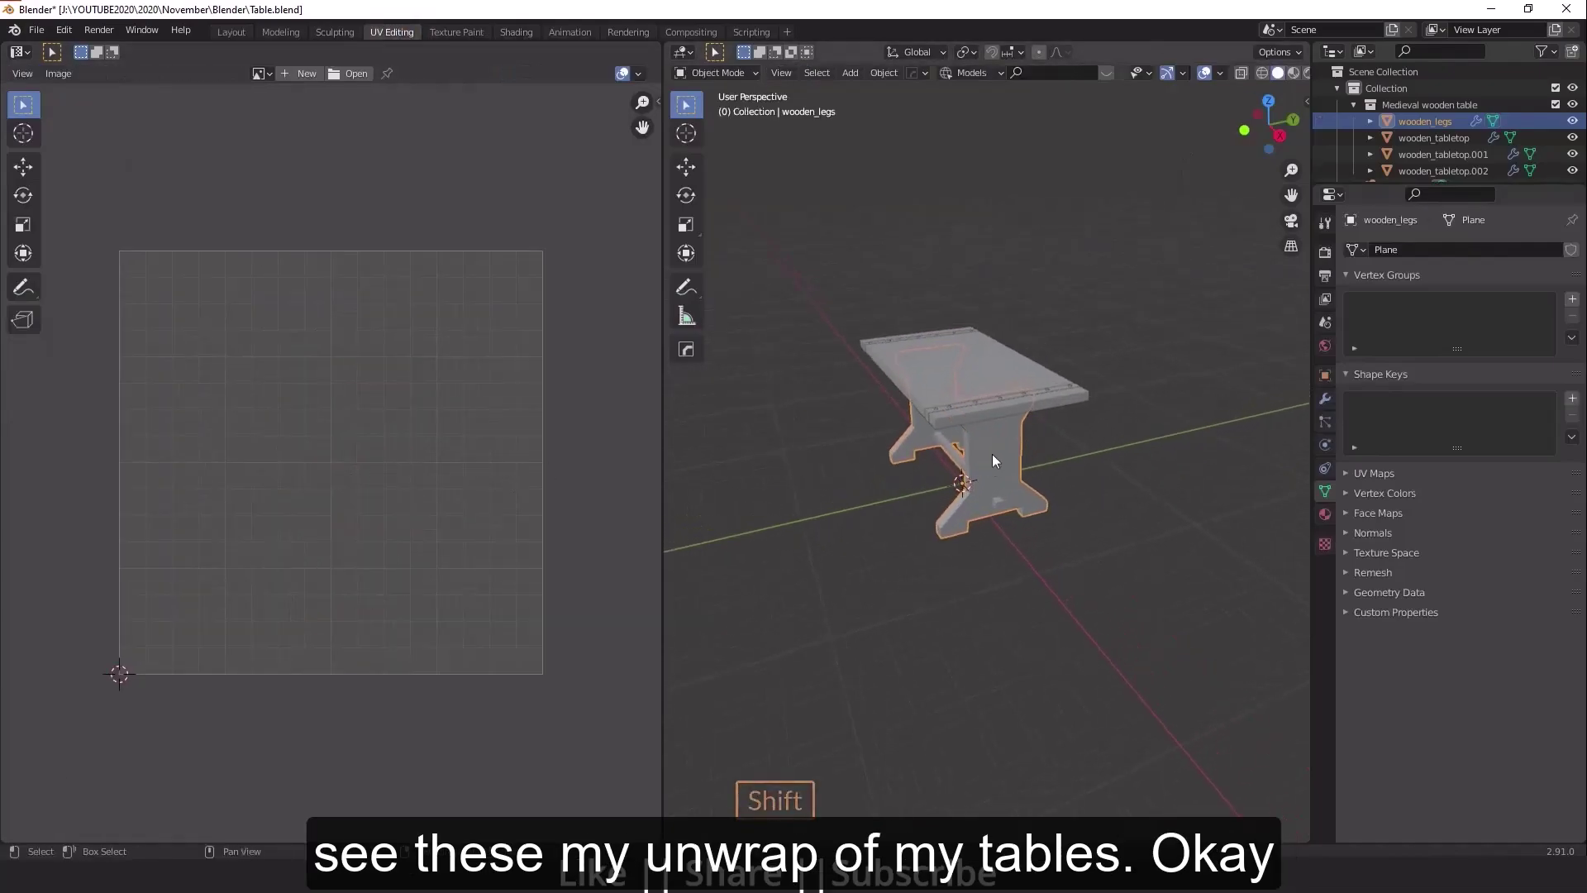
middle_click_drag(1073, 408, 1034, 397)
left_click(990, 389)
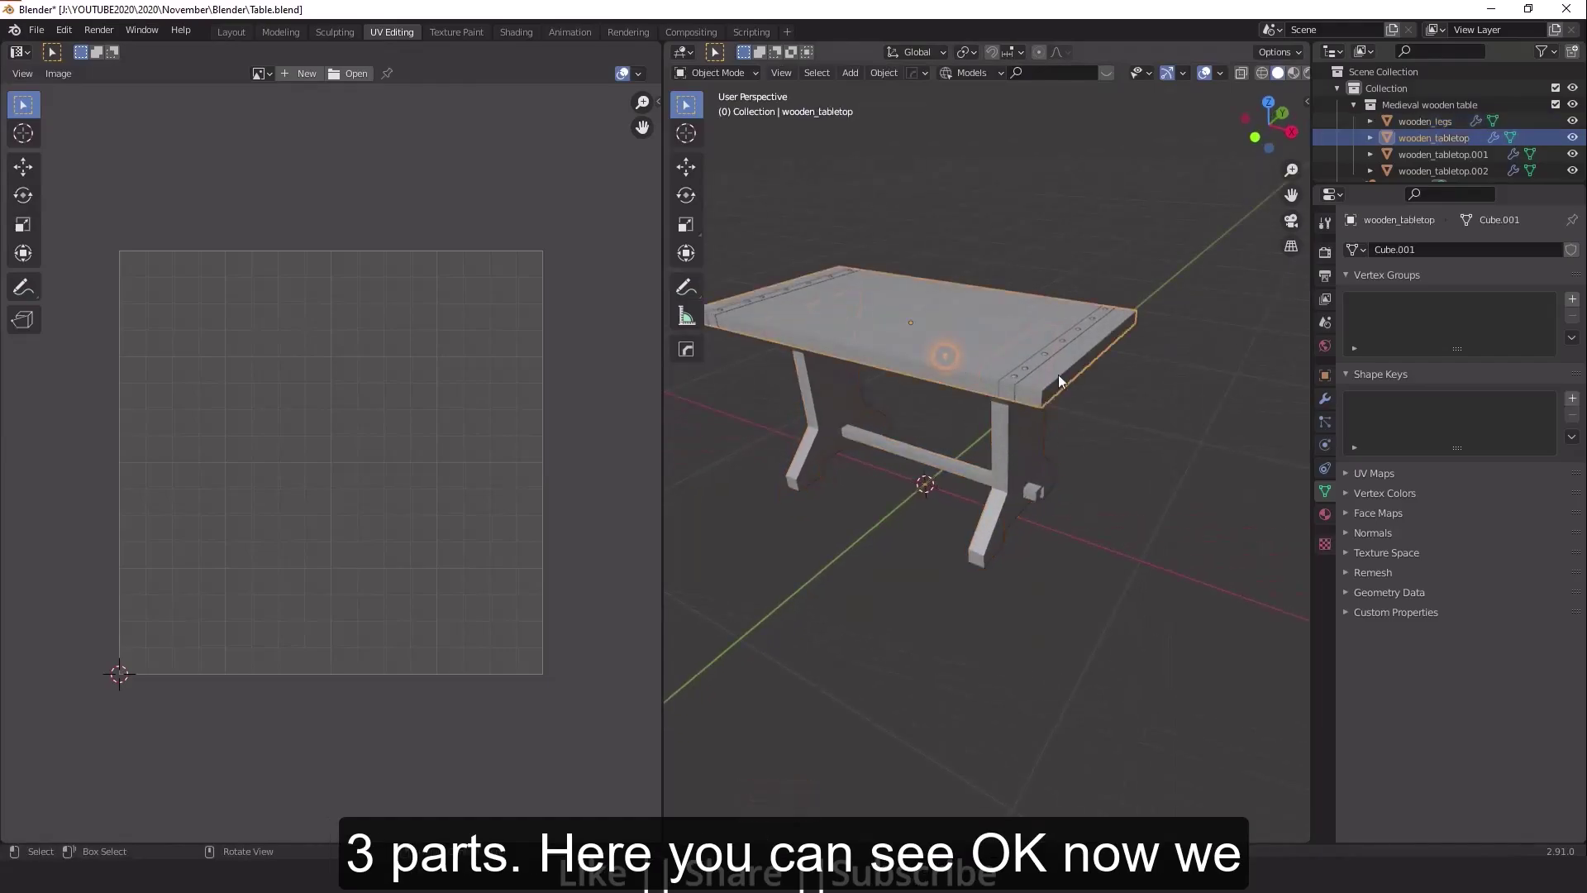
left_click(1035, 368)
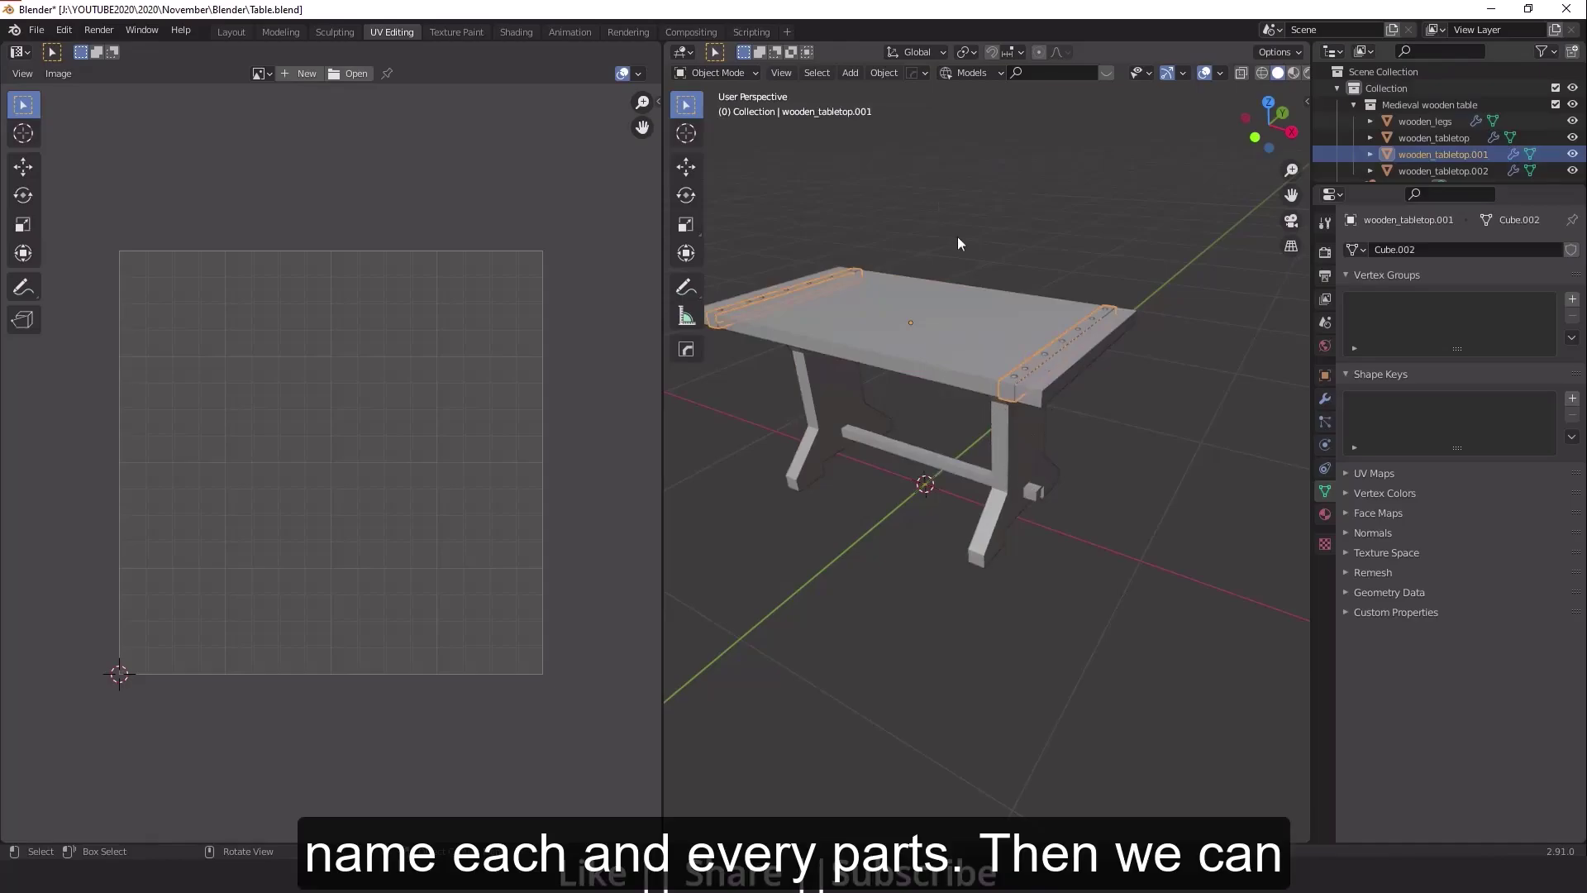
Step: Return to Layout, open Material Properties and select the wooden_legs object
left_click(231, 31)
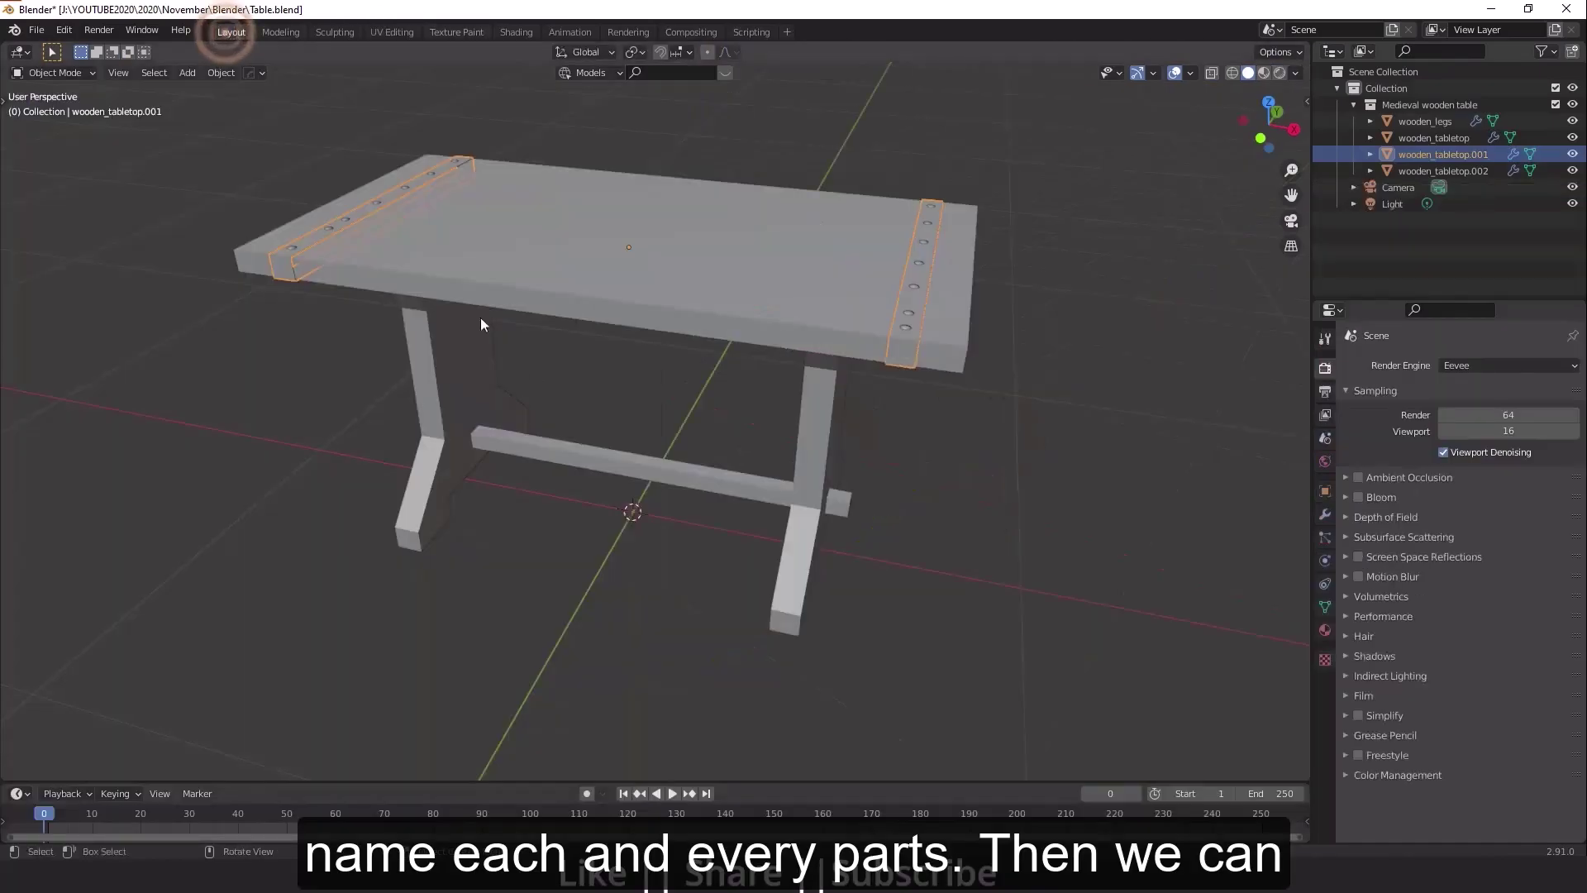
middle_click_drag(955, 445, 910, 425, "shift")
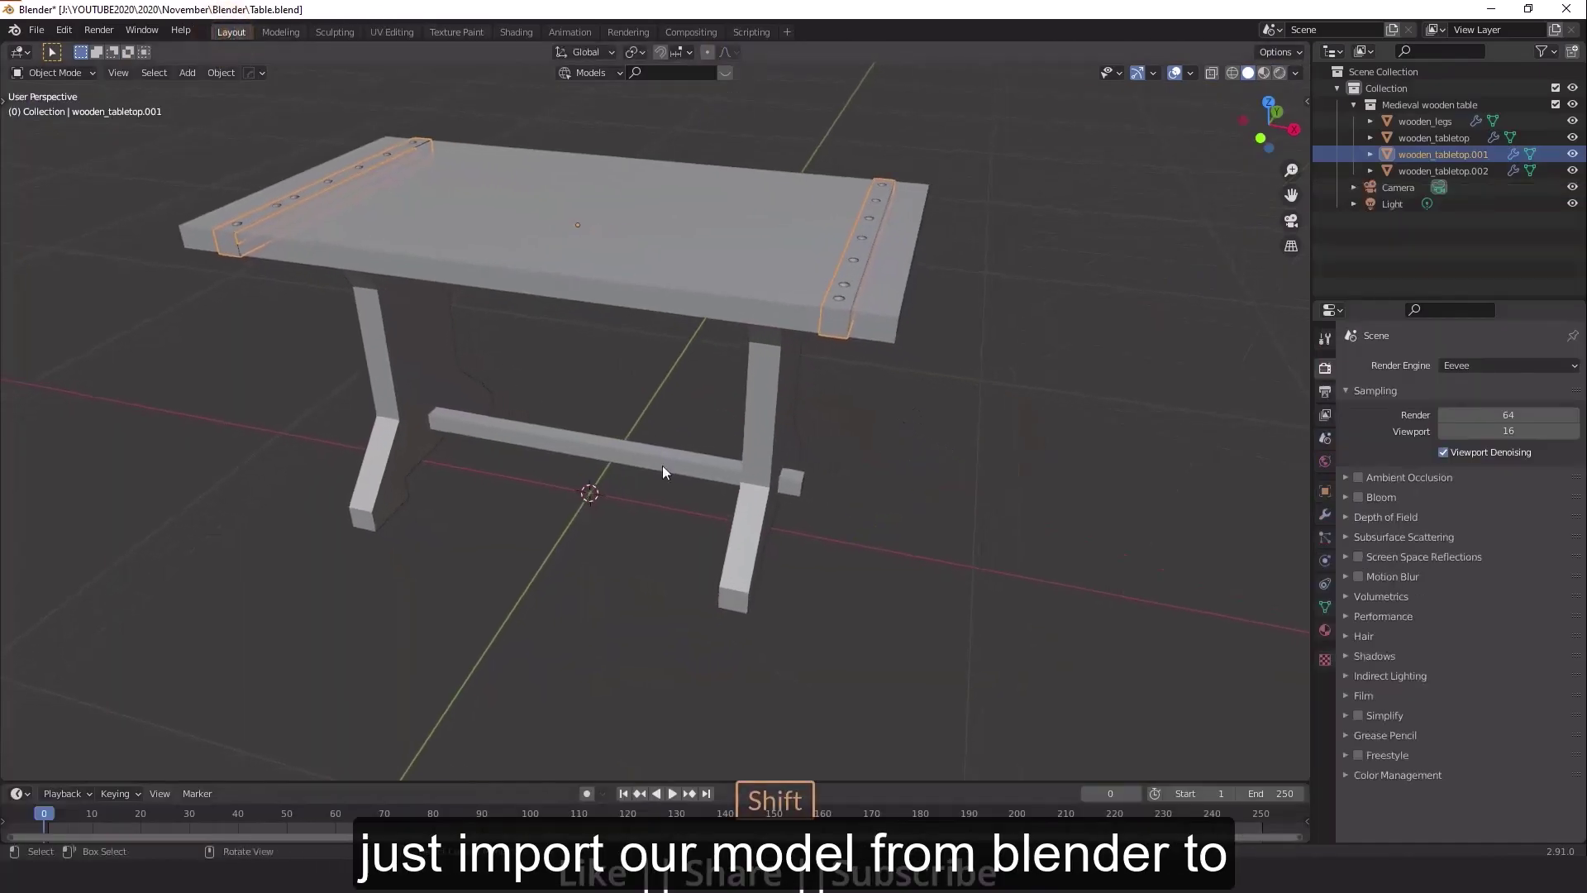
left_click(879, 493)
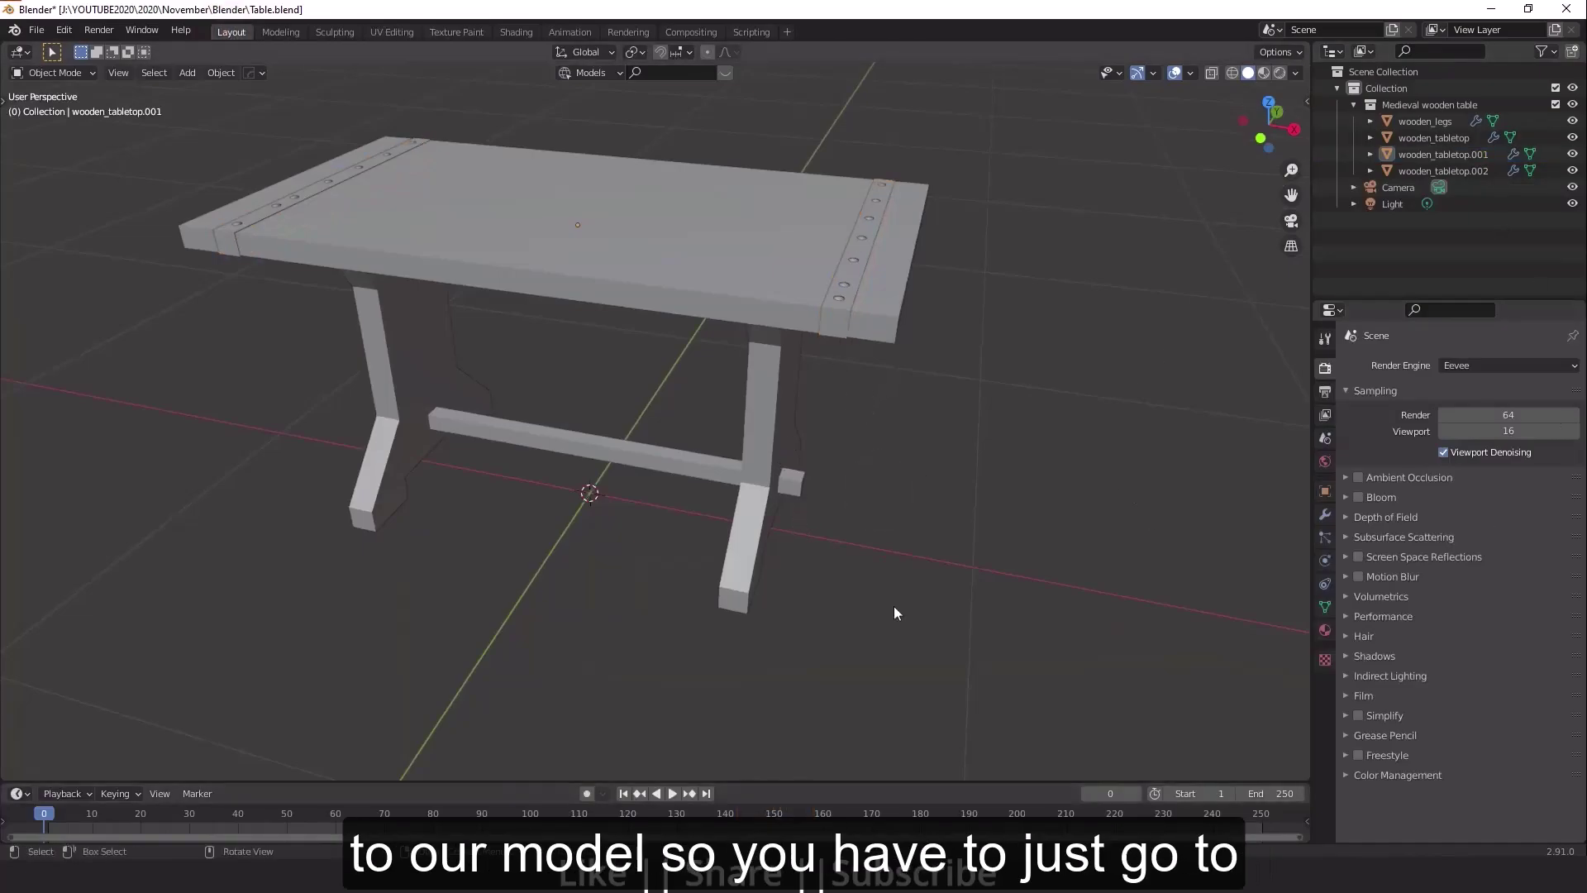
left_click(1325, 631)
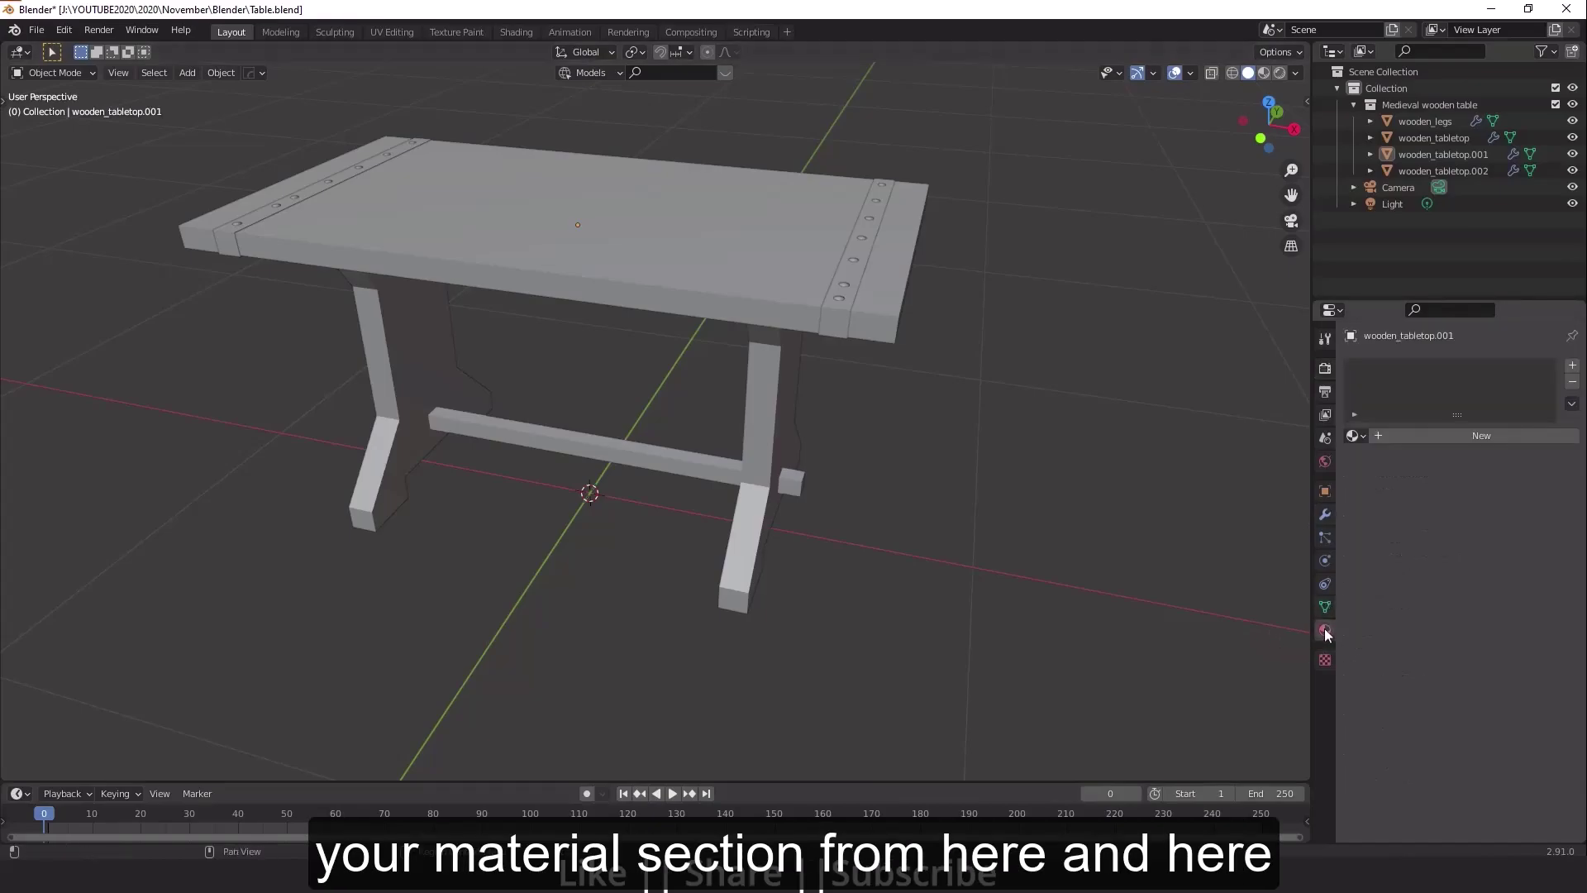
left_click(763, 495)
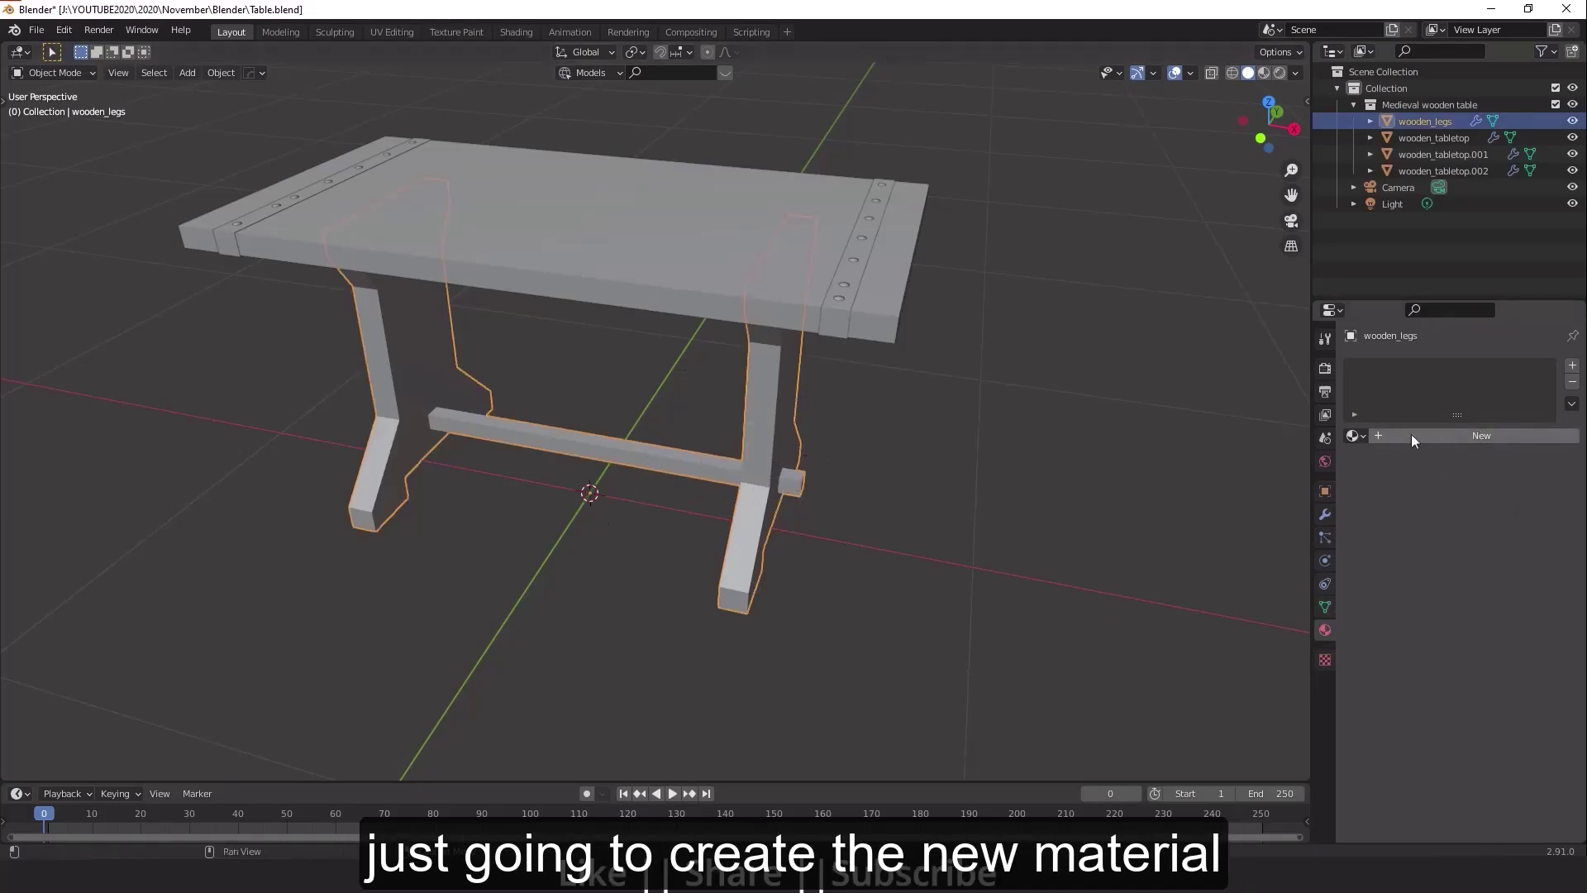
Step: Add a new material to wooden_legs and rename it from Material.001 to Lower_part
left_click(1486, 434)
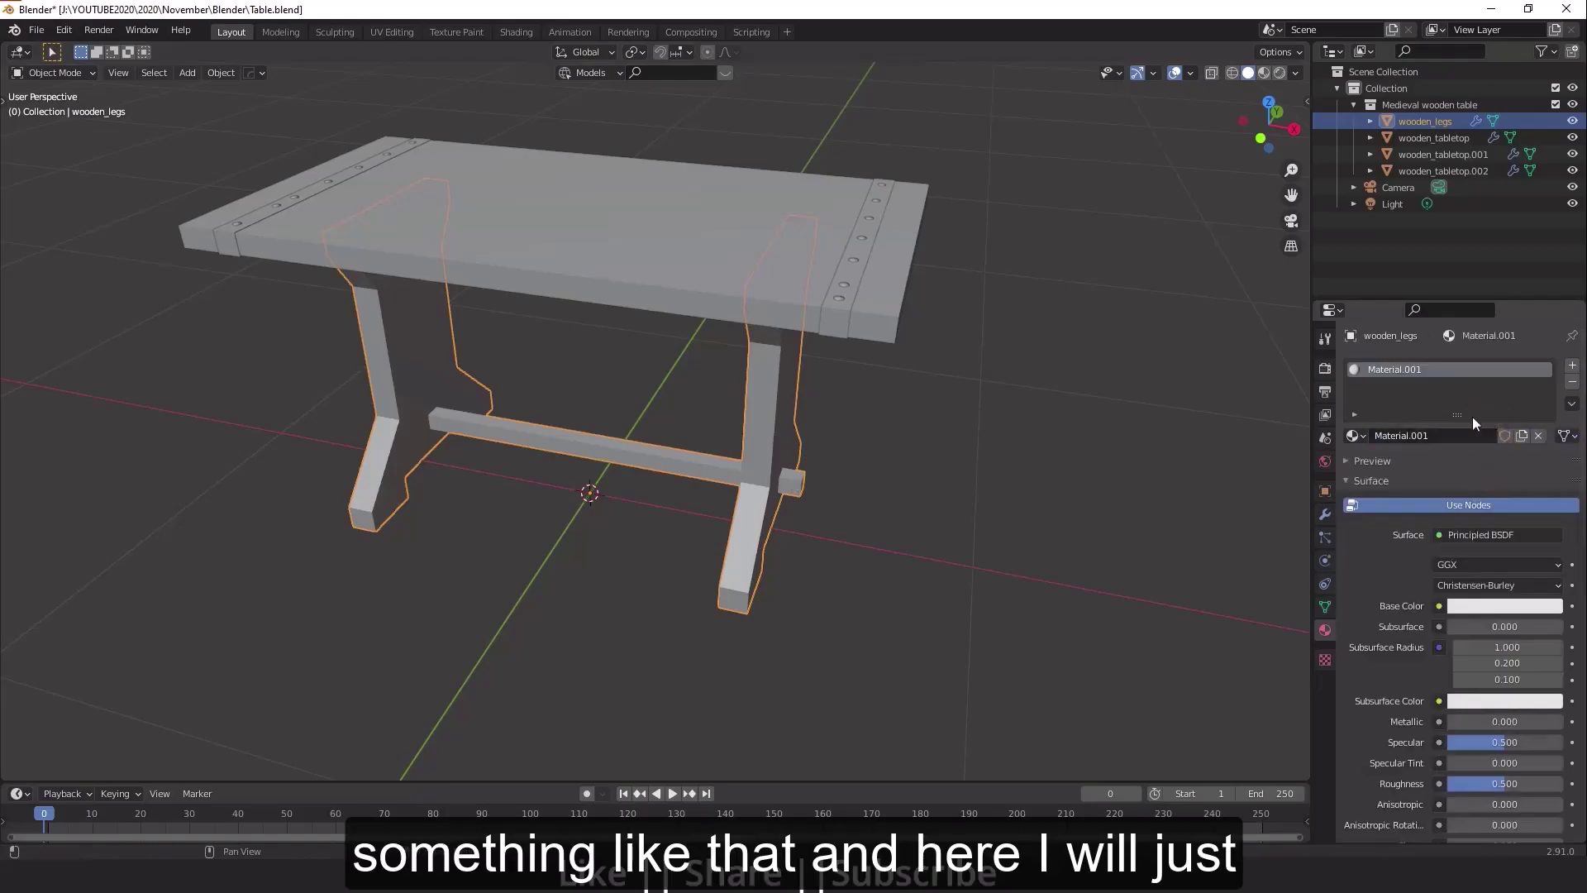
left_click(1440, 437)
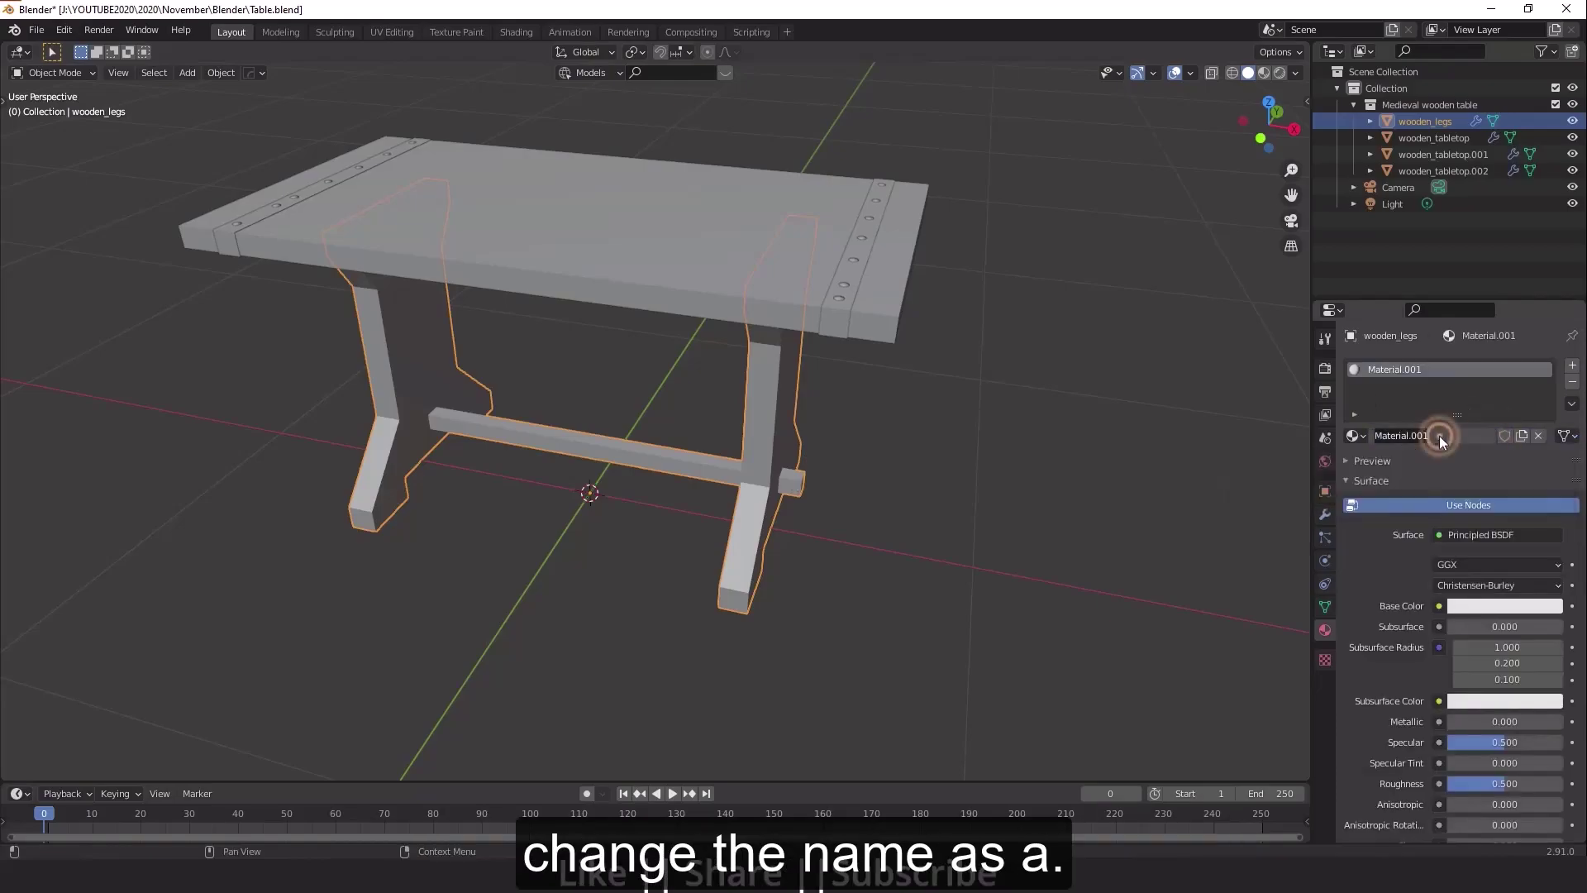
type("Lower")
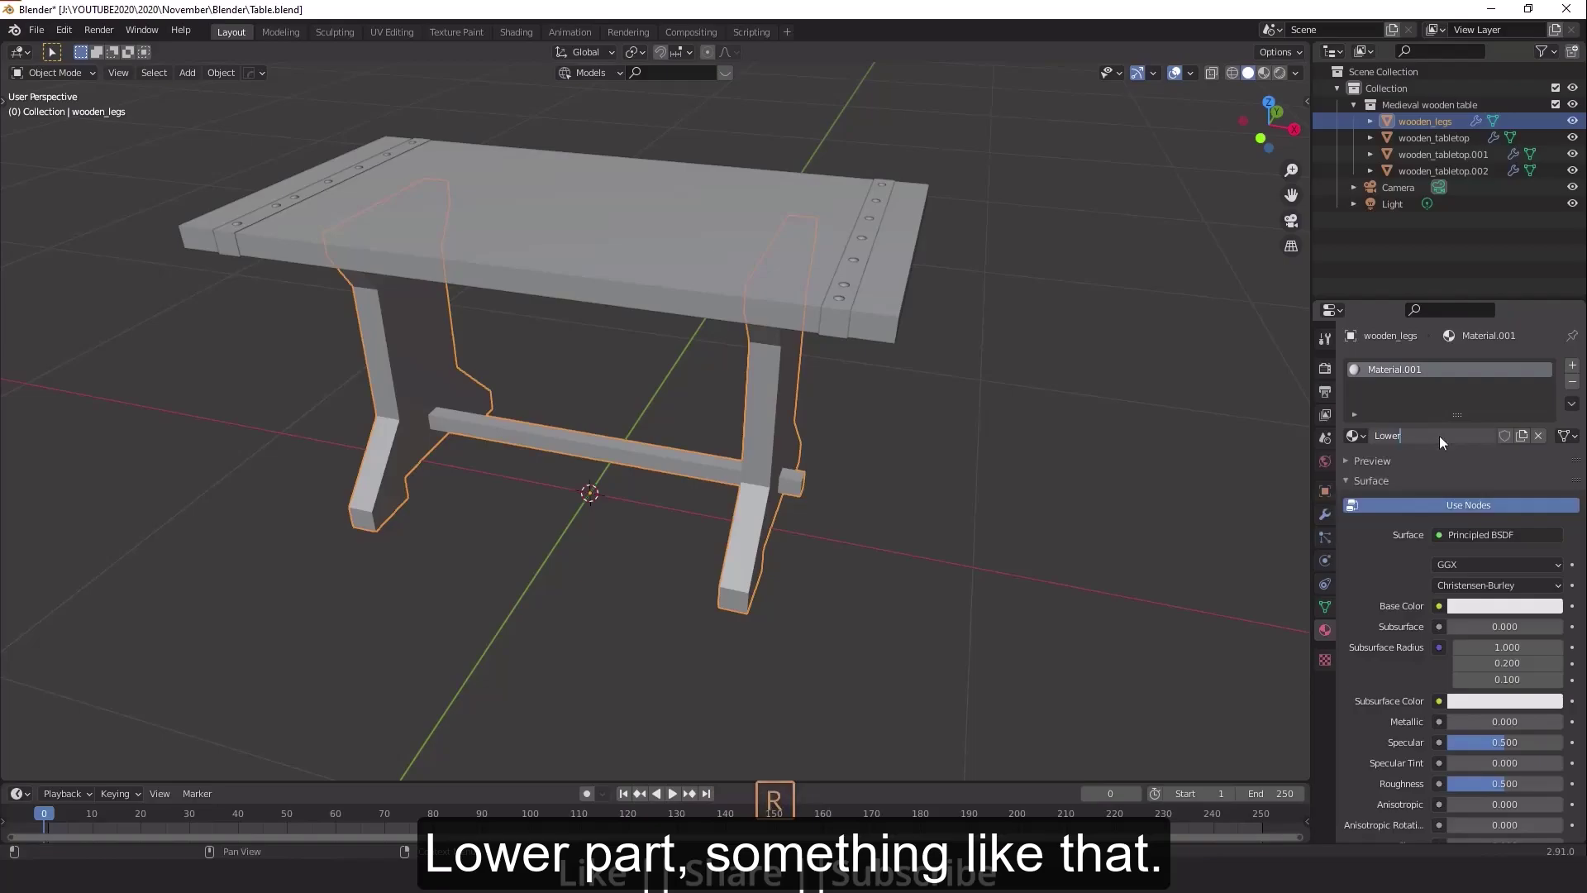
type("_part")
key("Return")
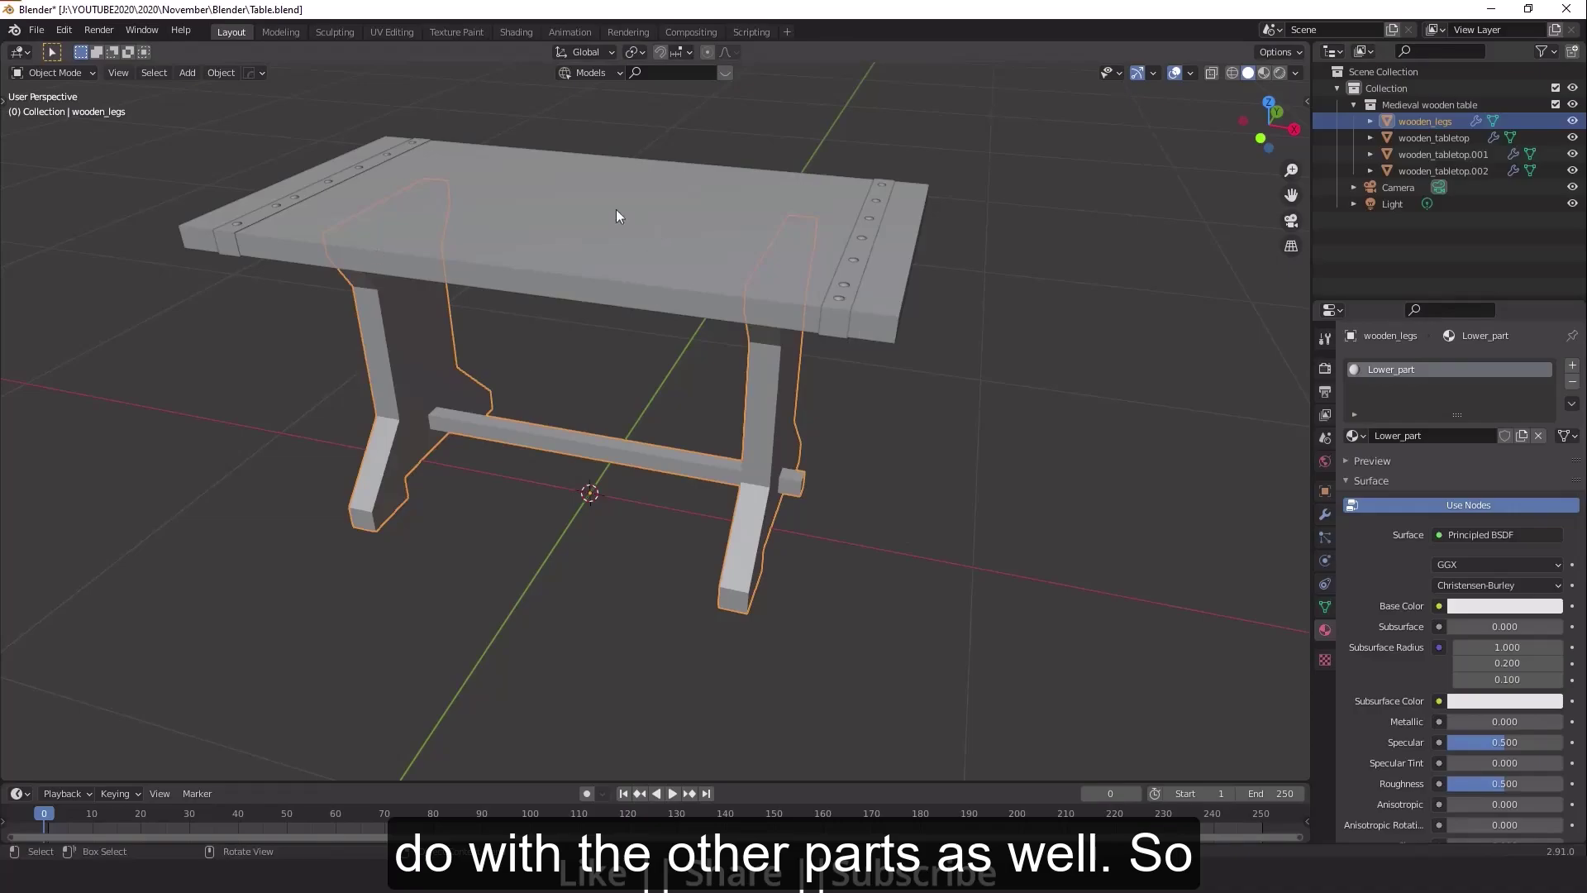
left_click(697, 235)
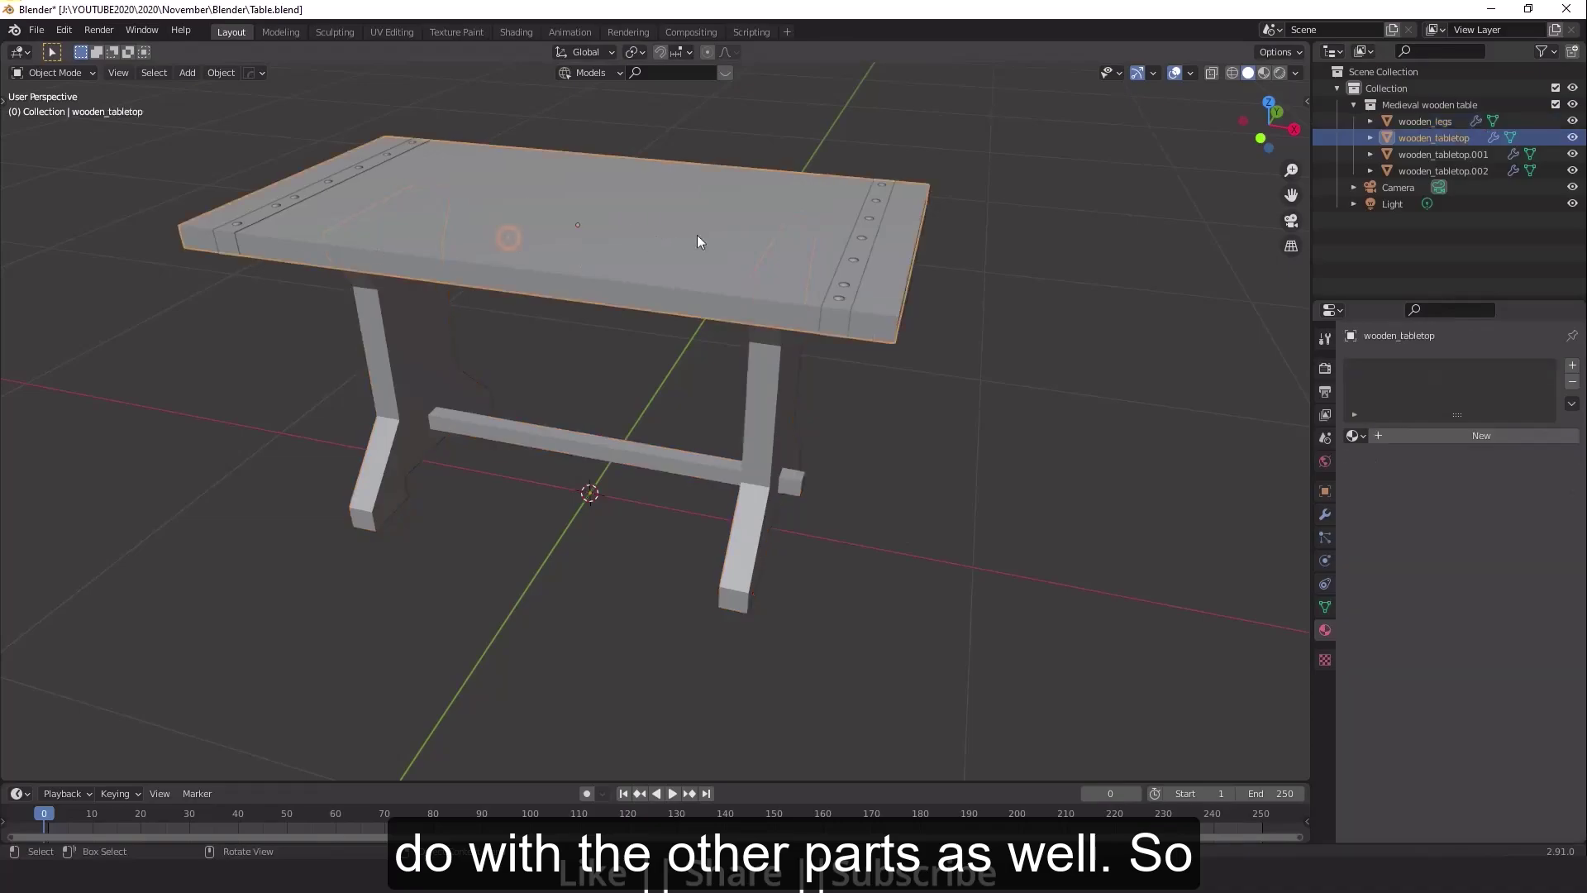
Step: Give the wooden_tabletop a new material named Top_part
left_click(1452, 436)
type("Top_part")
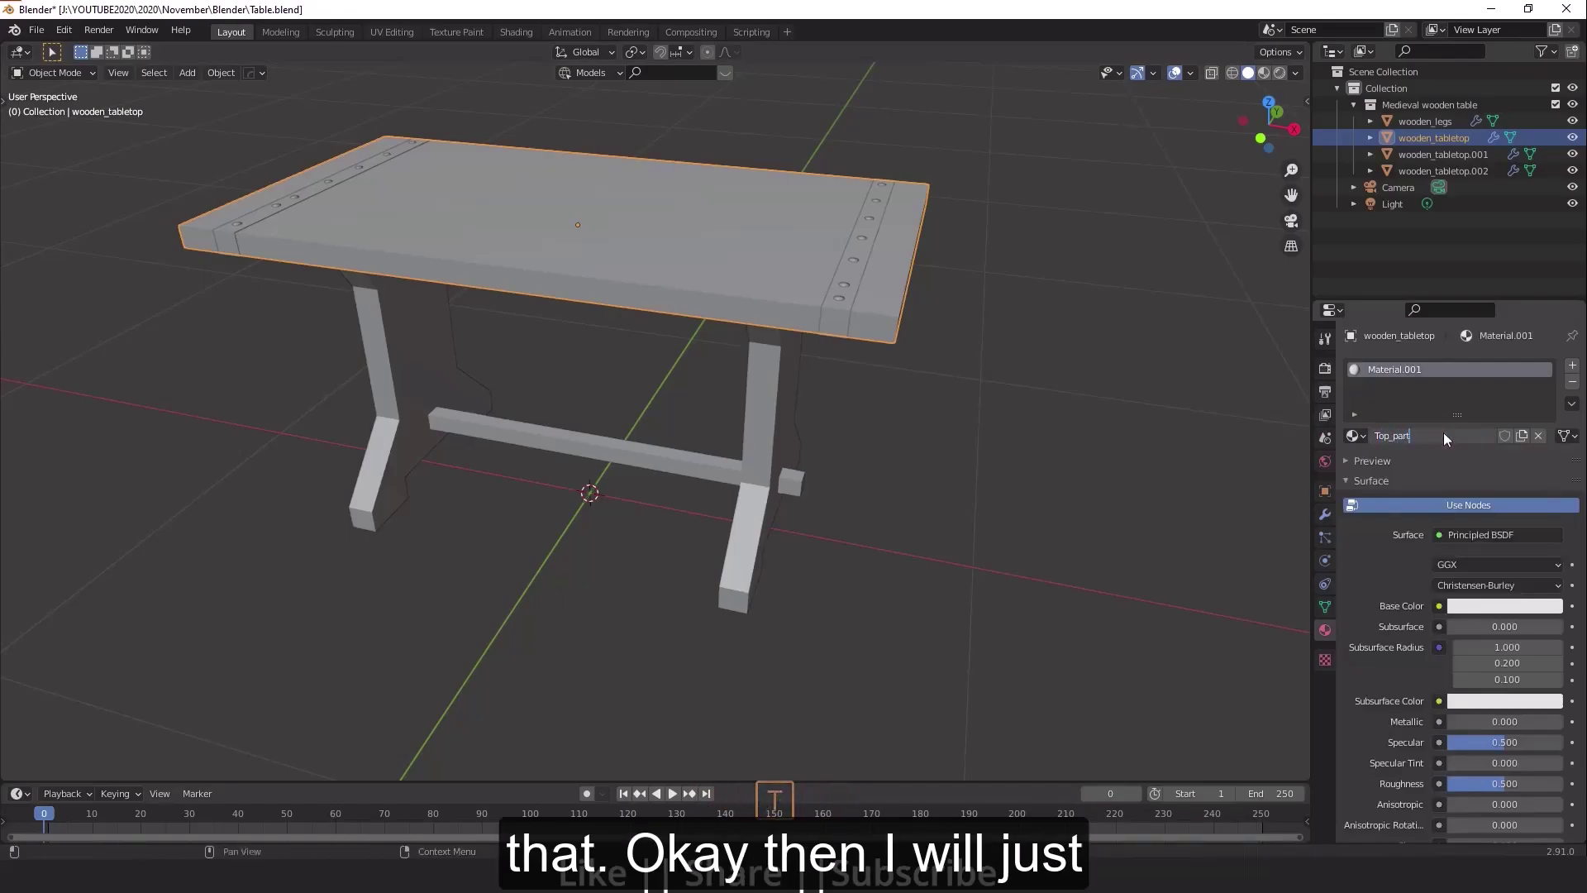
key("Return")
Step: Give the iron end strips wooden_tabletop.001 a new material named Iron_part
scroll(814, 273, "up", 3)
middle_click_drag(814, 374, 722, 277)
left_click(722, 277)
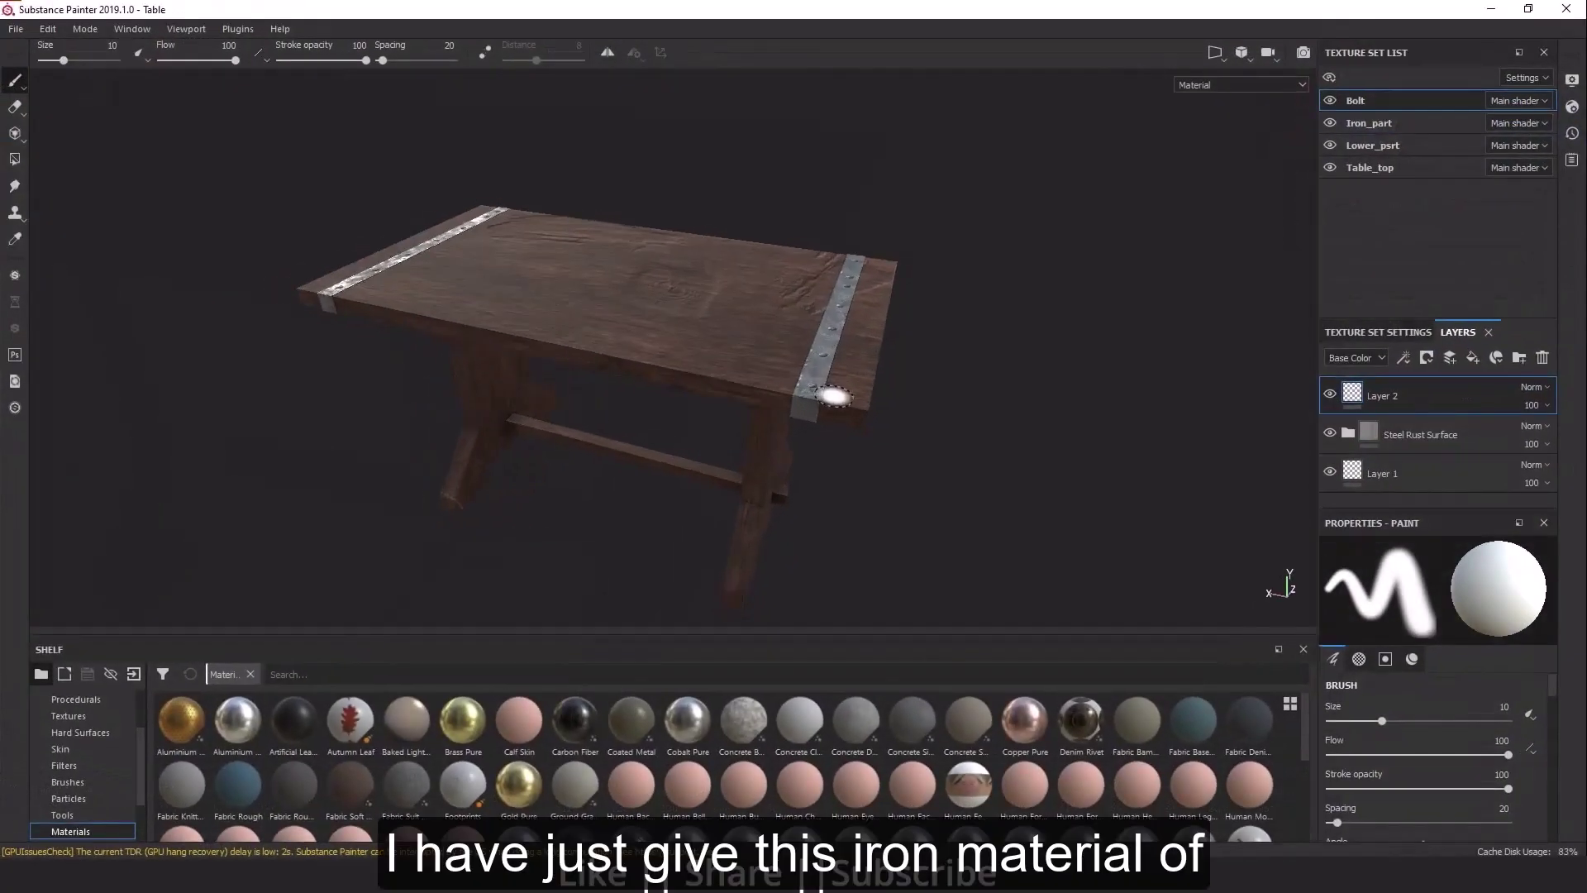
mouse_move(835, 416)
left_mouse_down("alt")
mouse_move(815, 389)
mouse_move(827, 432)
left_mouse_up("alt")
scroll(826, 432, "down", 5)
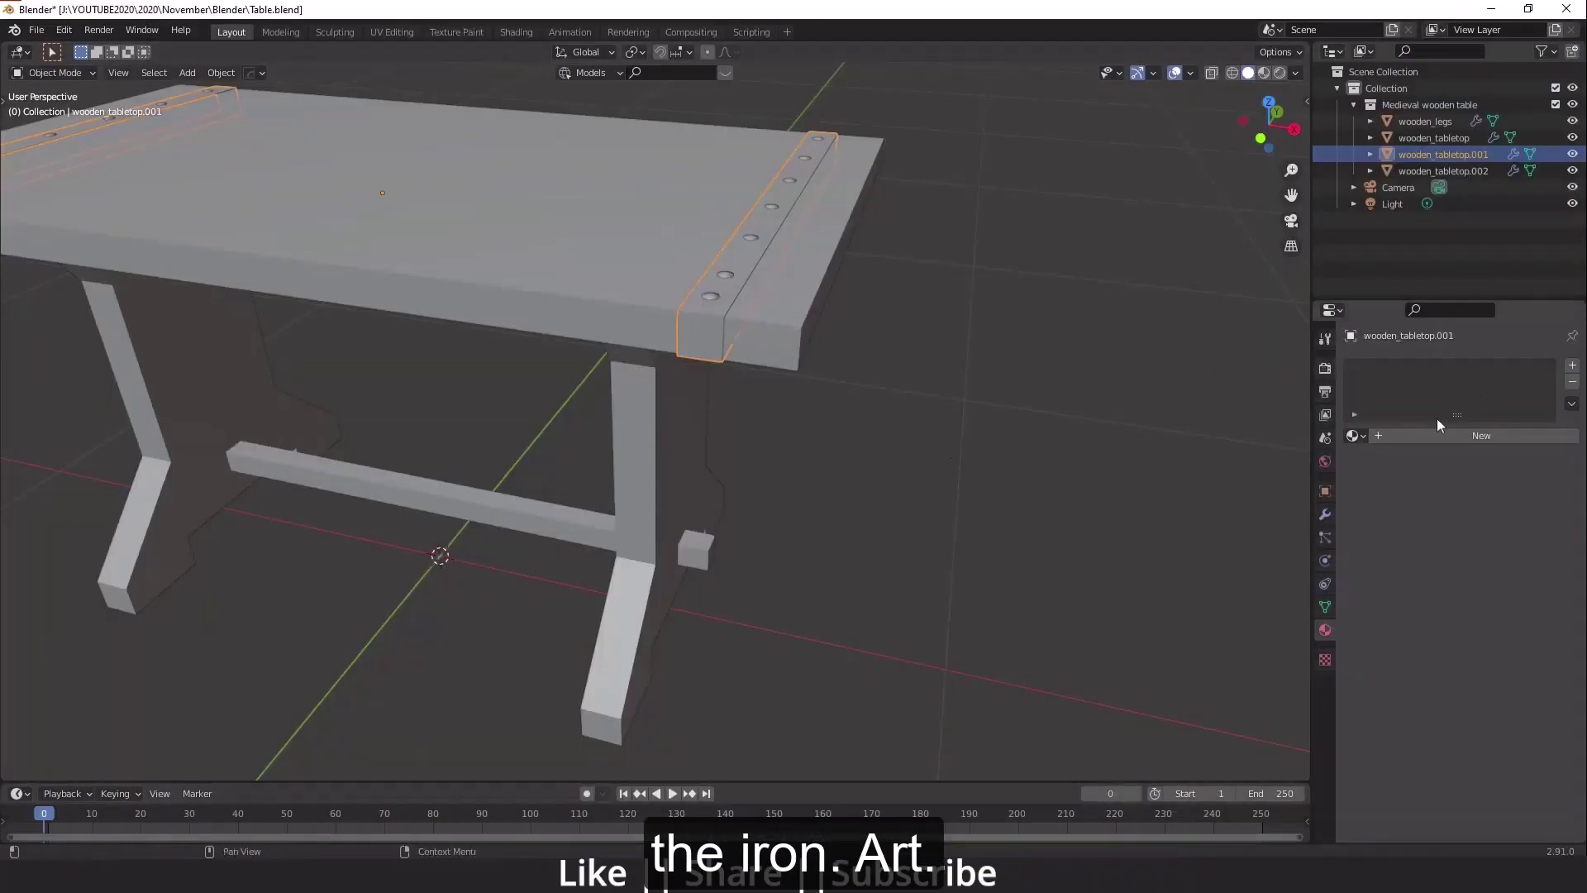
left_click(1433, 435)
double_click(1433, 435)
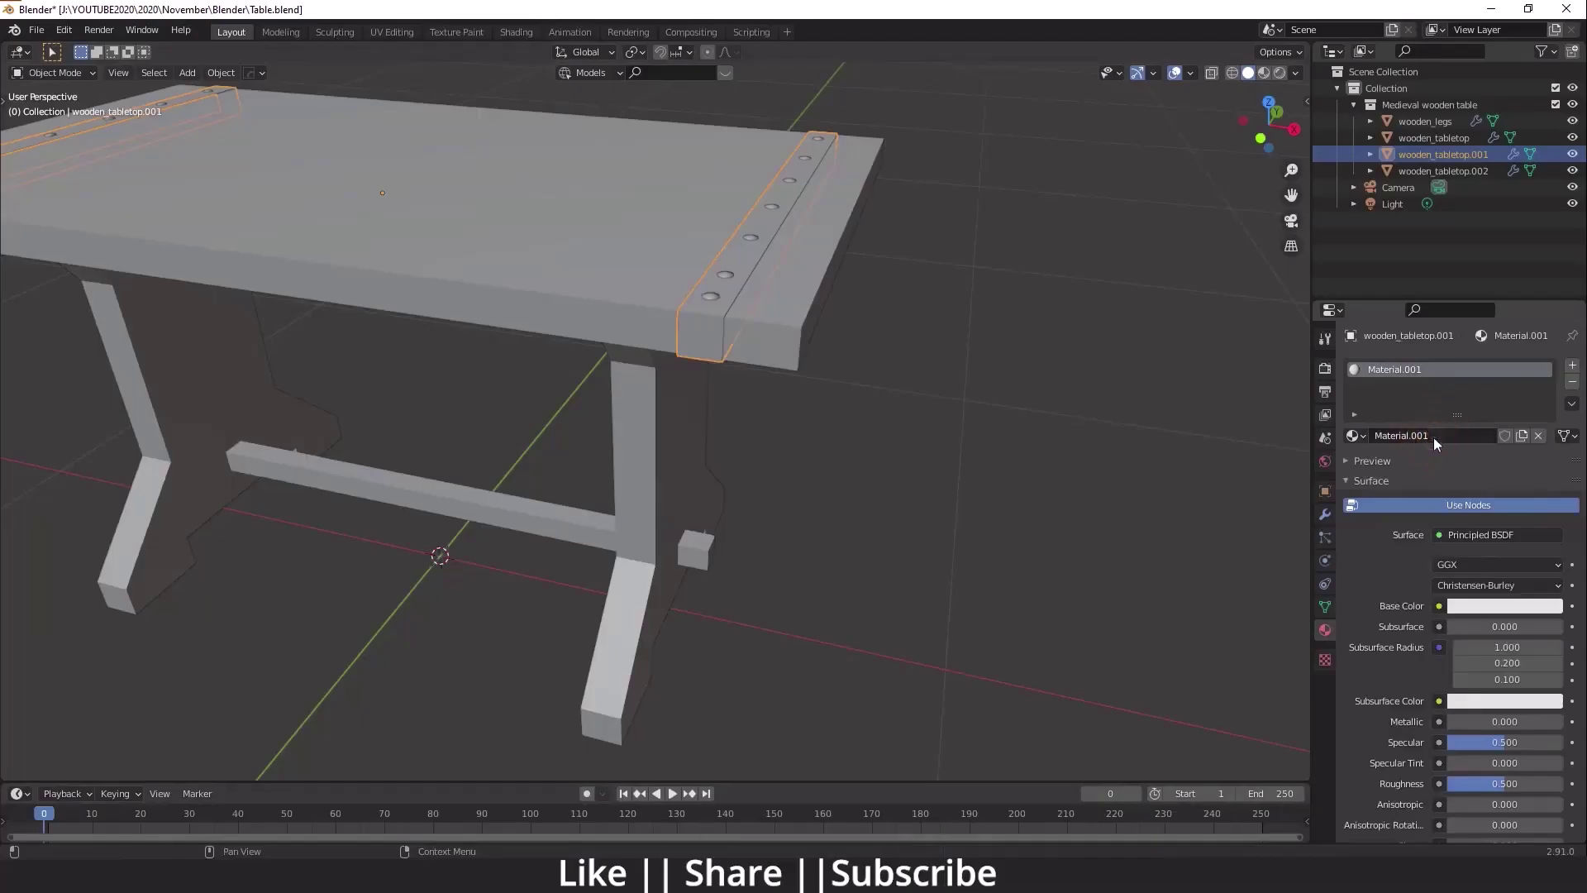
key("BackSpace")
type("Iro")
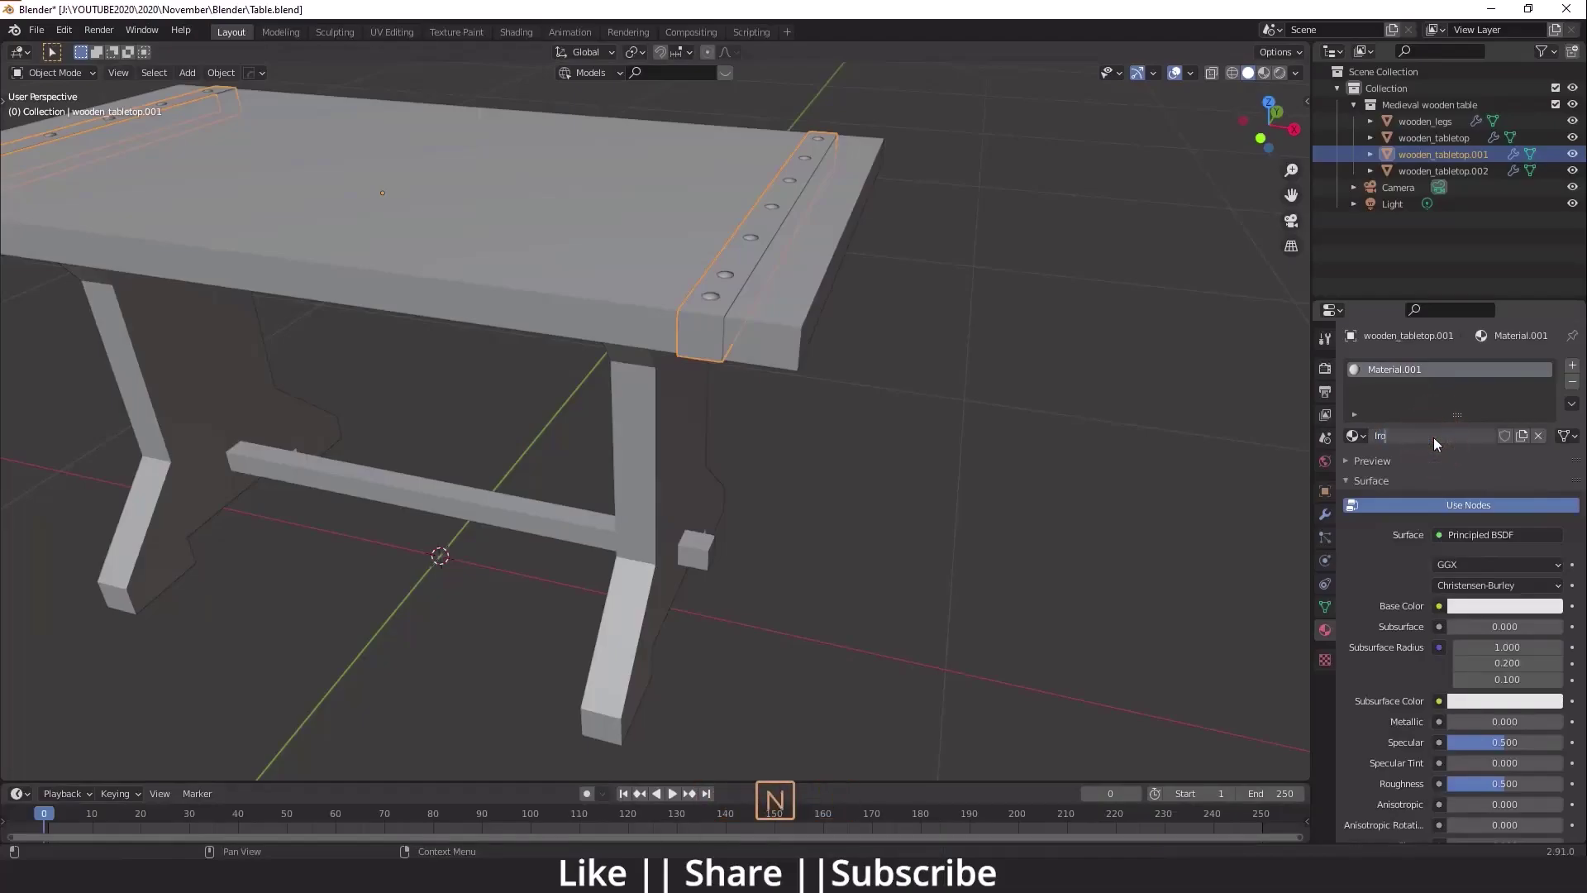
type("n_part")
key("Return")
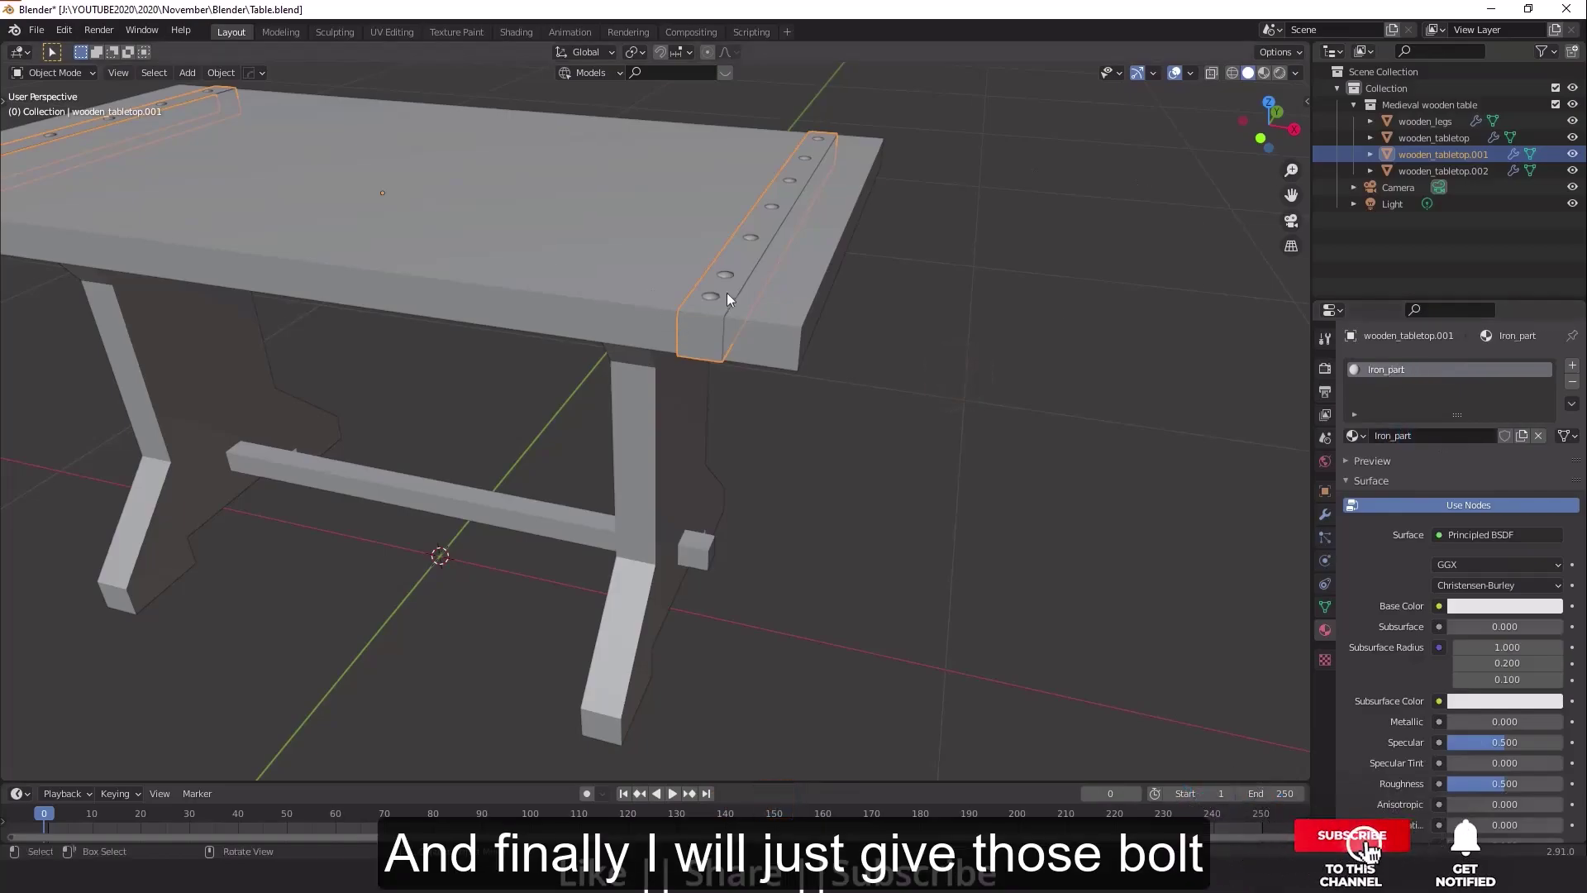
Step: Give the bolts wooden_tabletop.002 a new material named Bolt
left_click(712, 296)
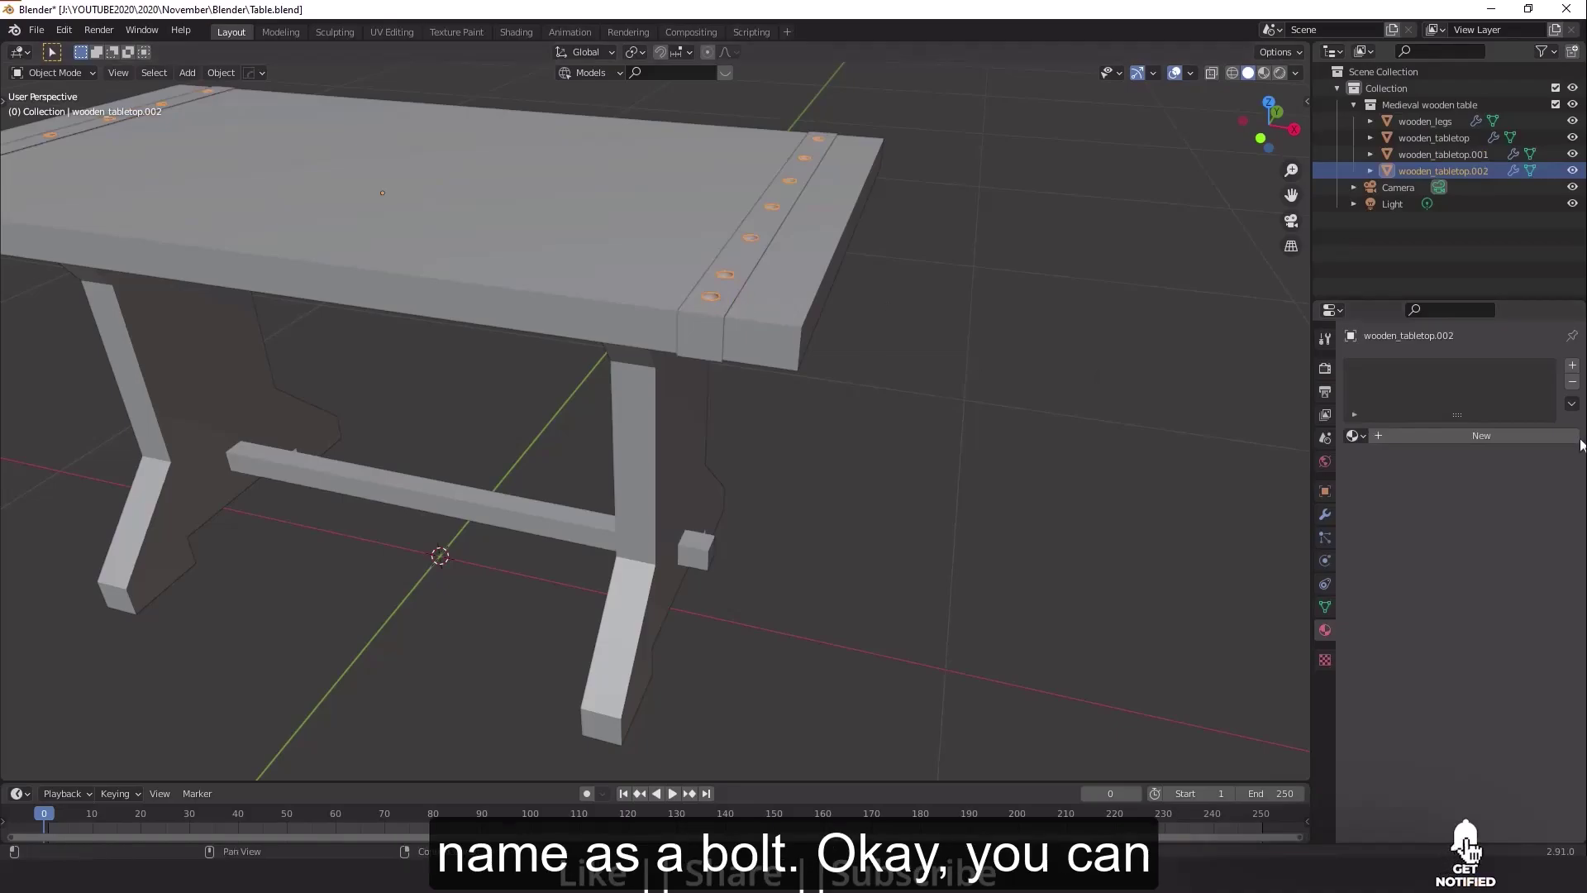
left_click(1482, 436)
left_click(1430, 436)
left_click(1430, 435)
type("B")
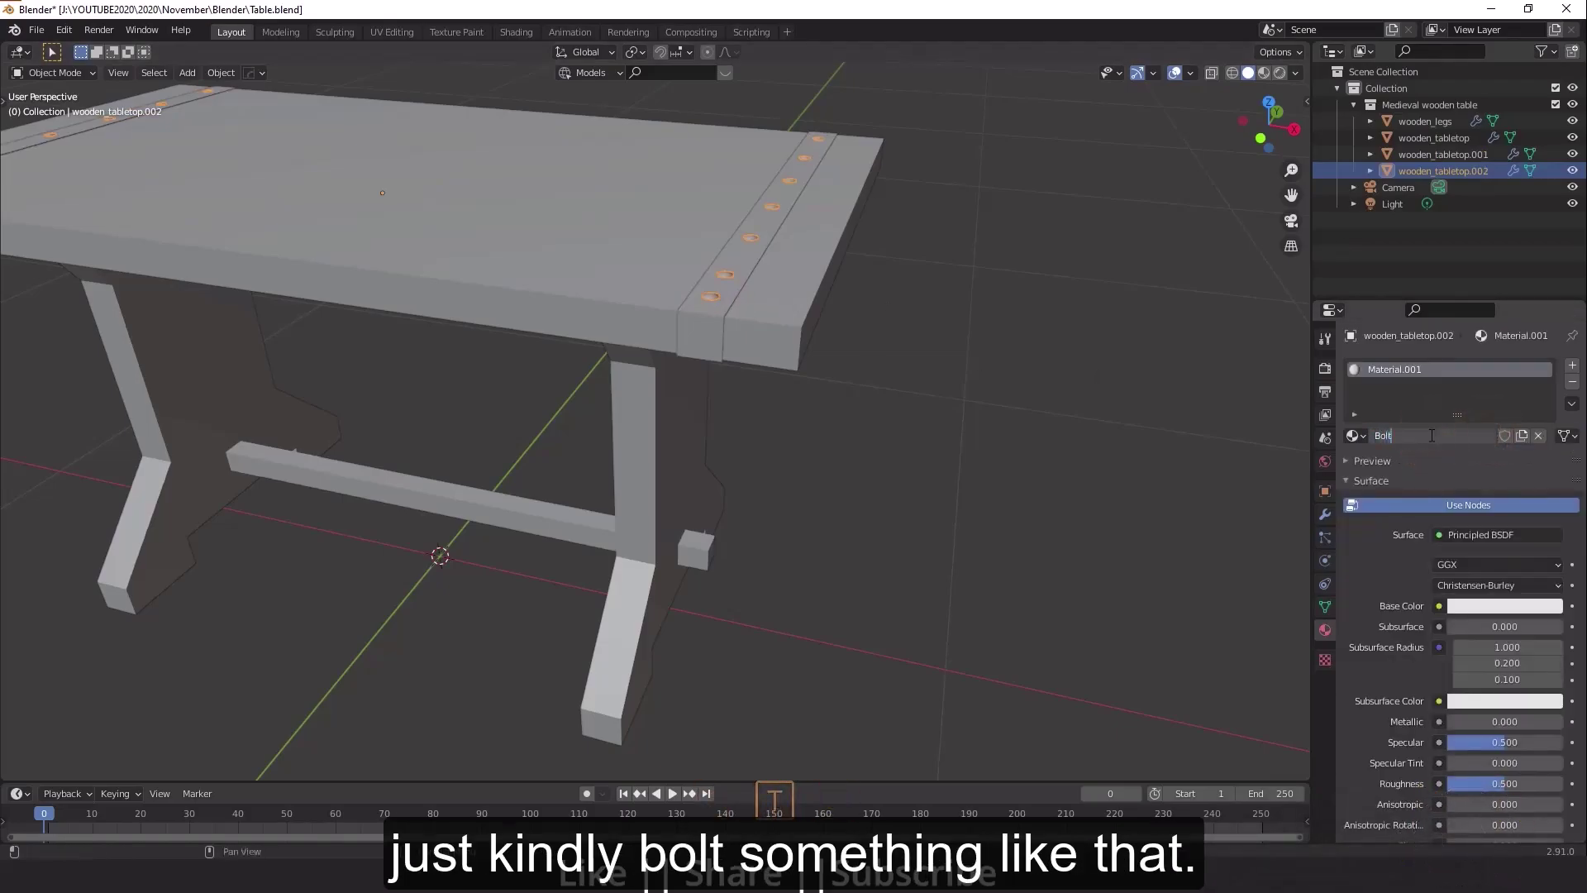
type("olt")
left_click(1129, 476)
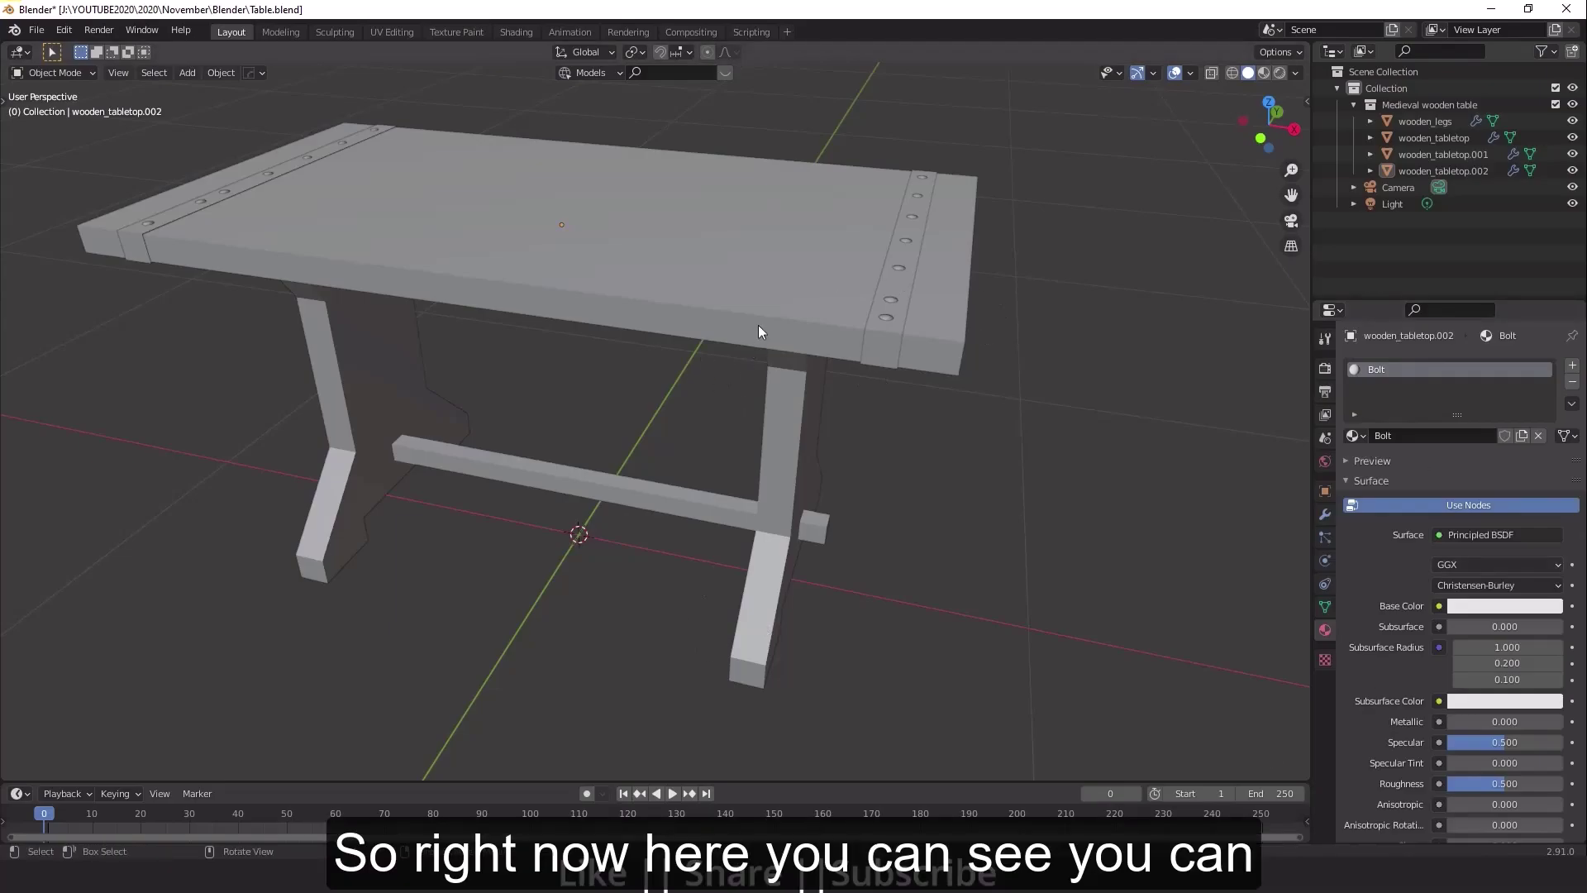
Step: Check the material names on the legs, bolts, iron strips and tabletop, then deselect everything
left_click(798, 409)
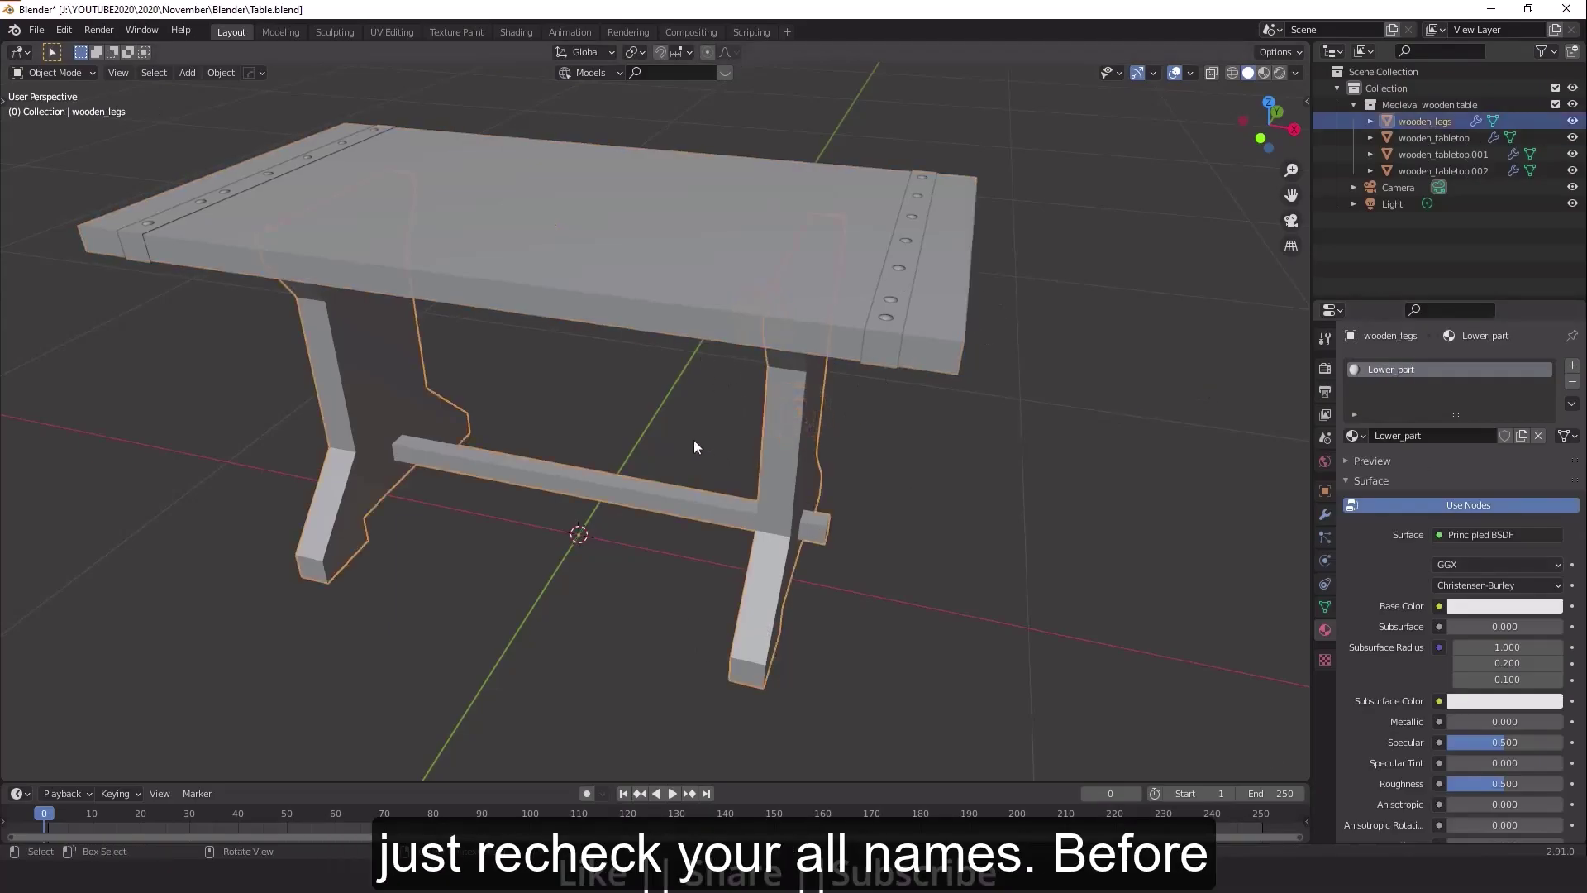
left_click(889, 316)
left_click(885, 350)
left_click(859, 336)
left_click(781, 496)
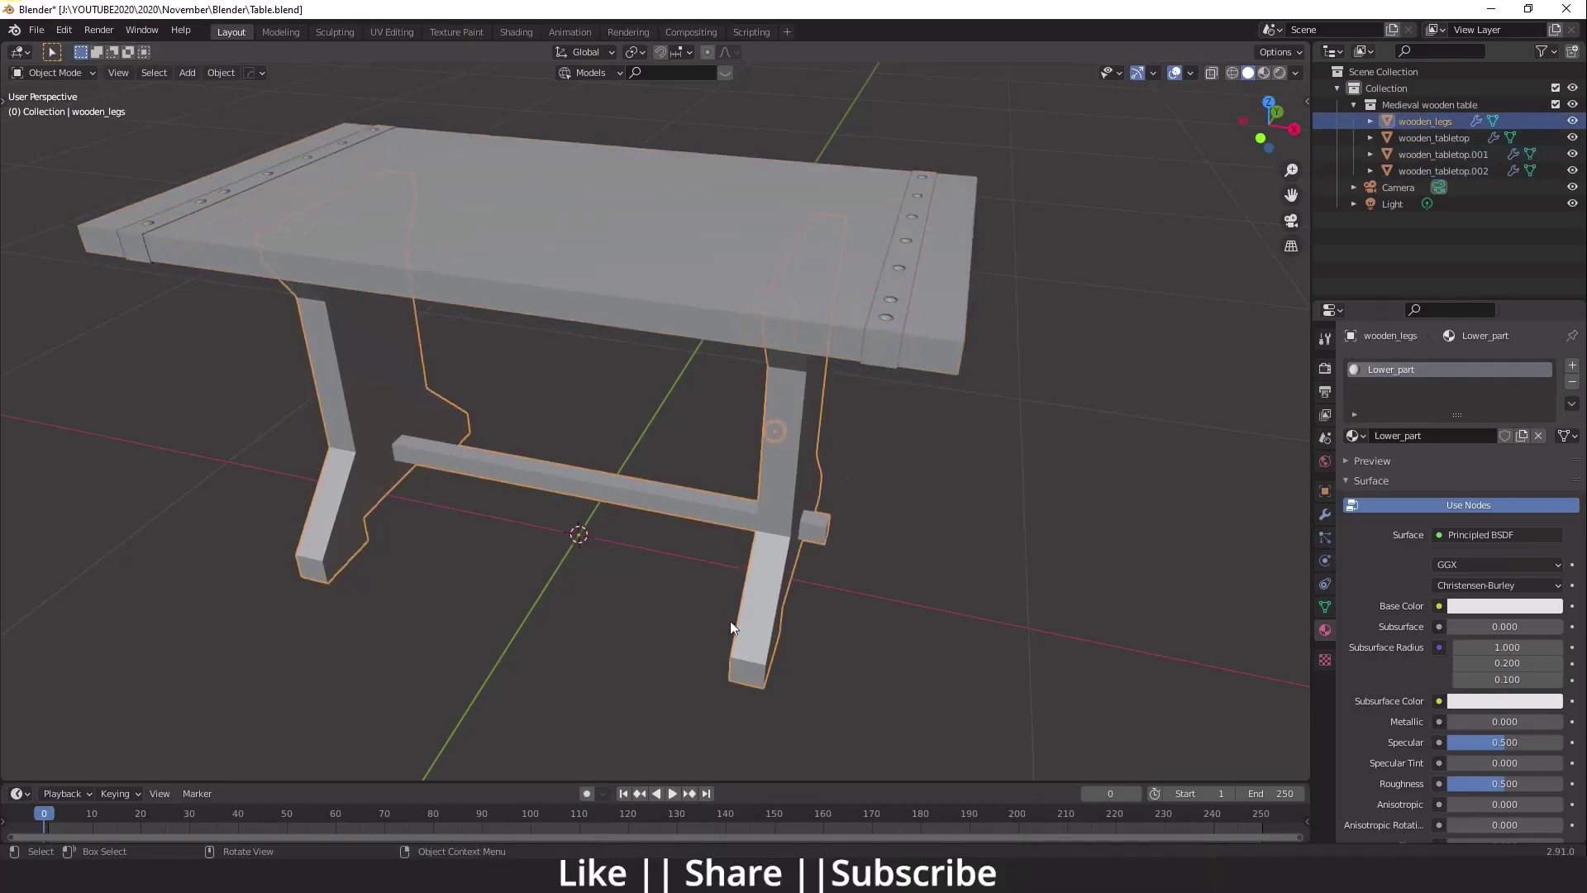
left_click(1042, 399)
middle_click_drag(480, 470, 721, 427, "shift")
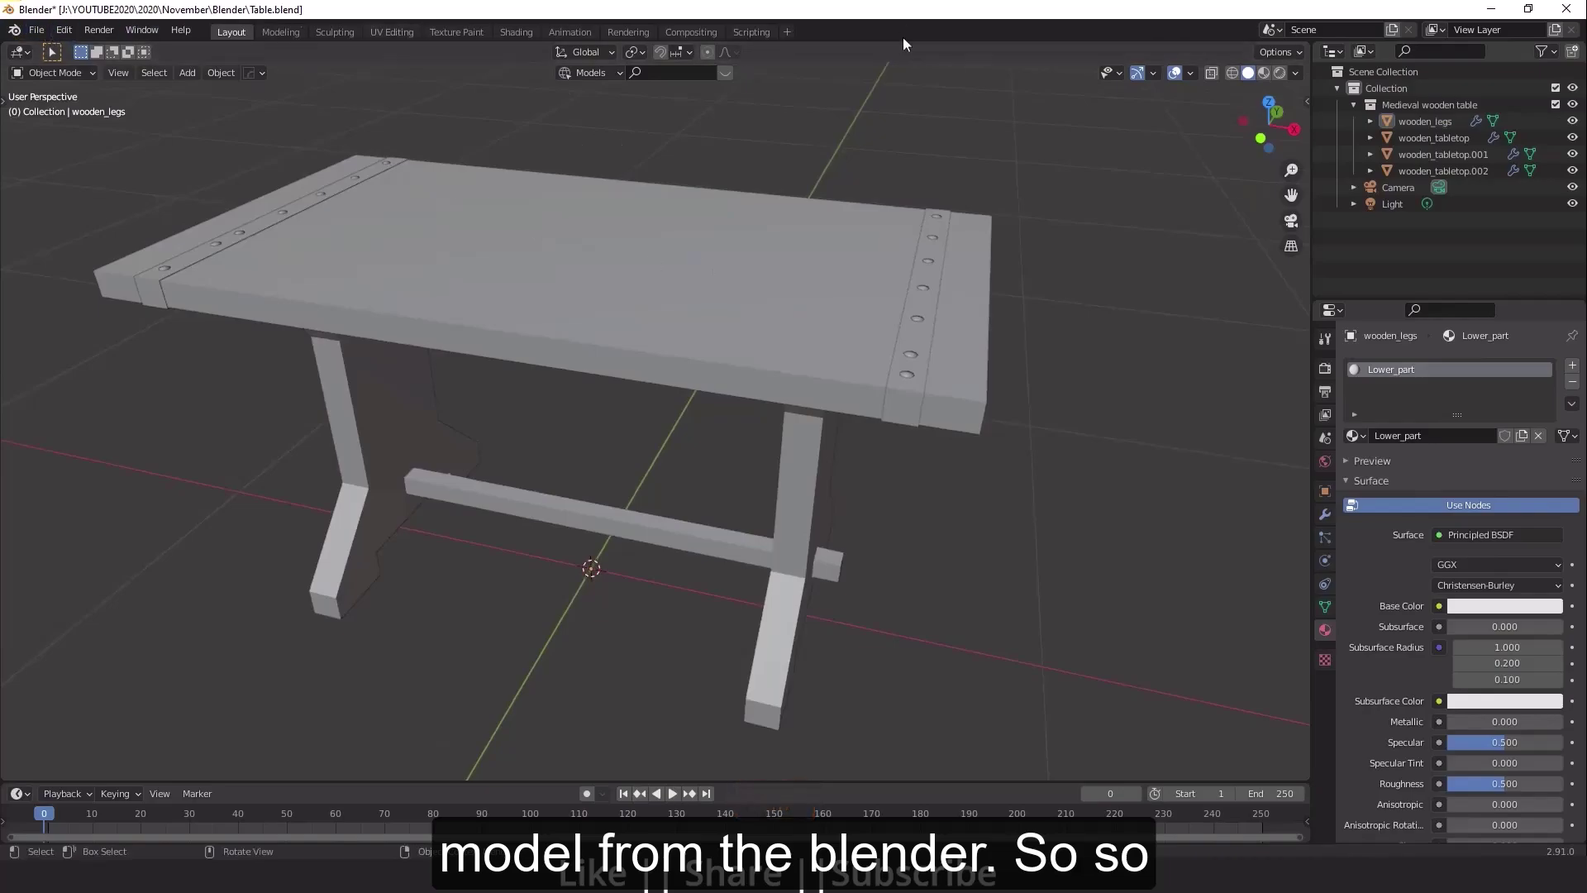
Step: Export the table as FBX to the FBx folder under the name Table01.fbx
left_click(36, 31)
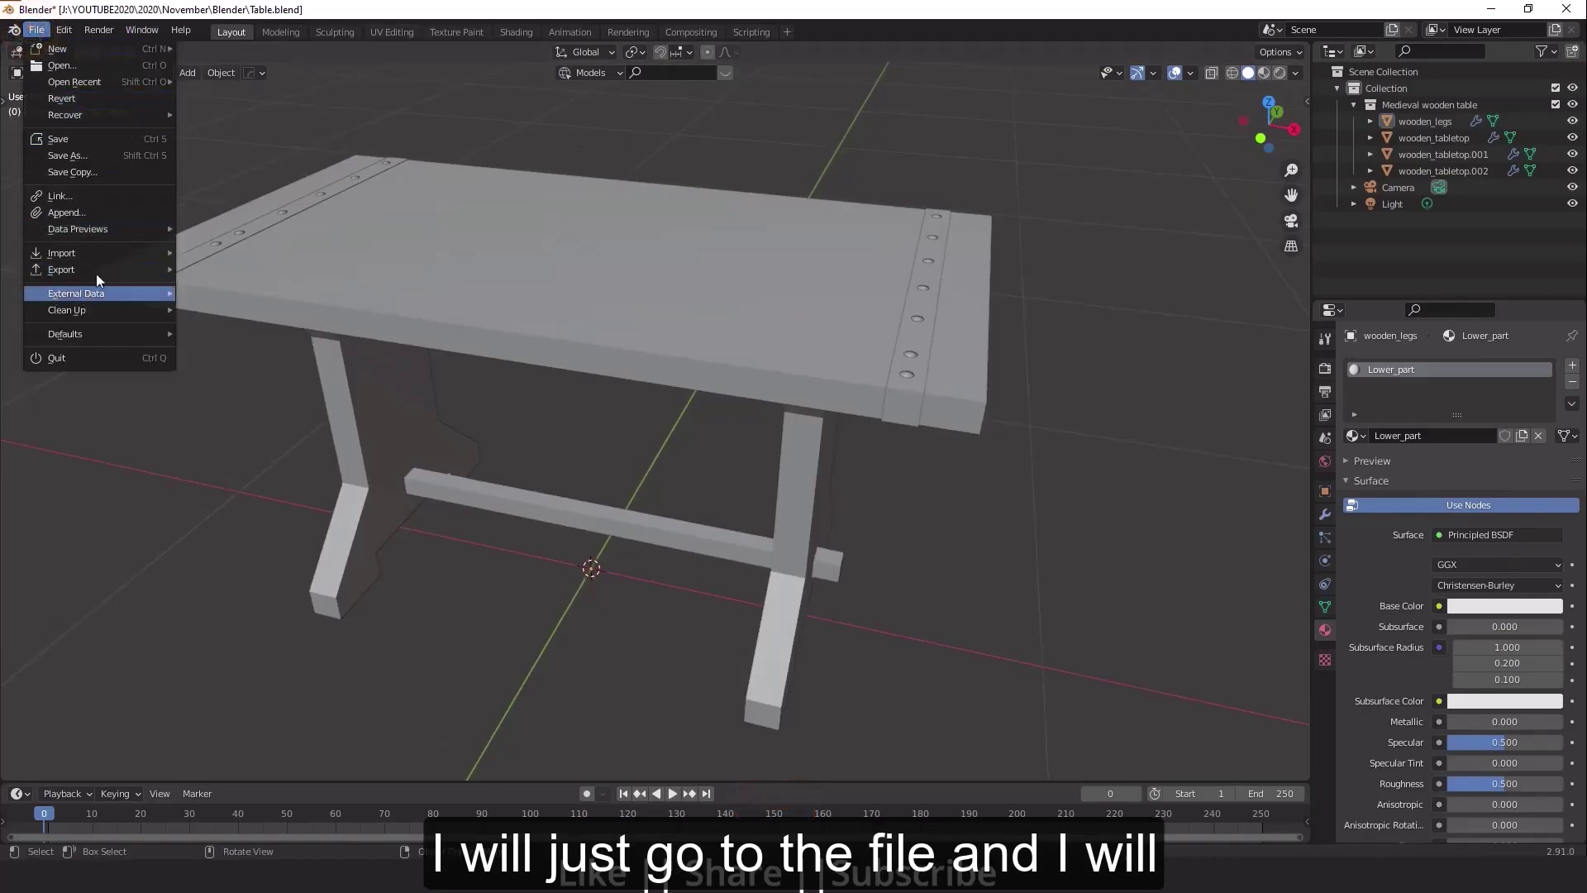
mouse_move(86, 270)
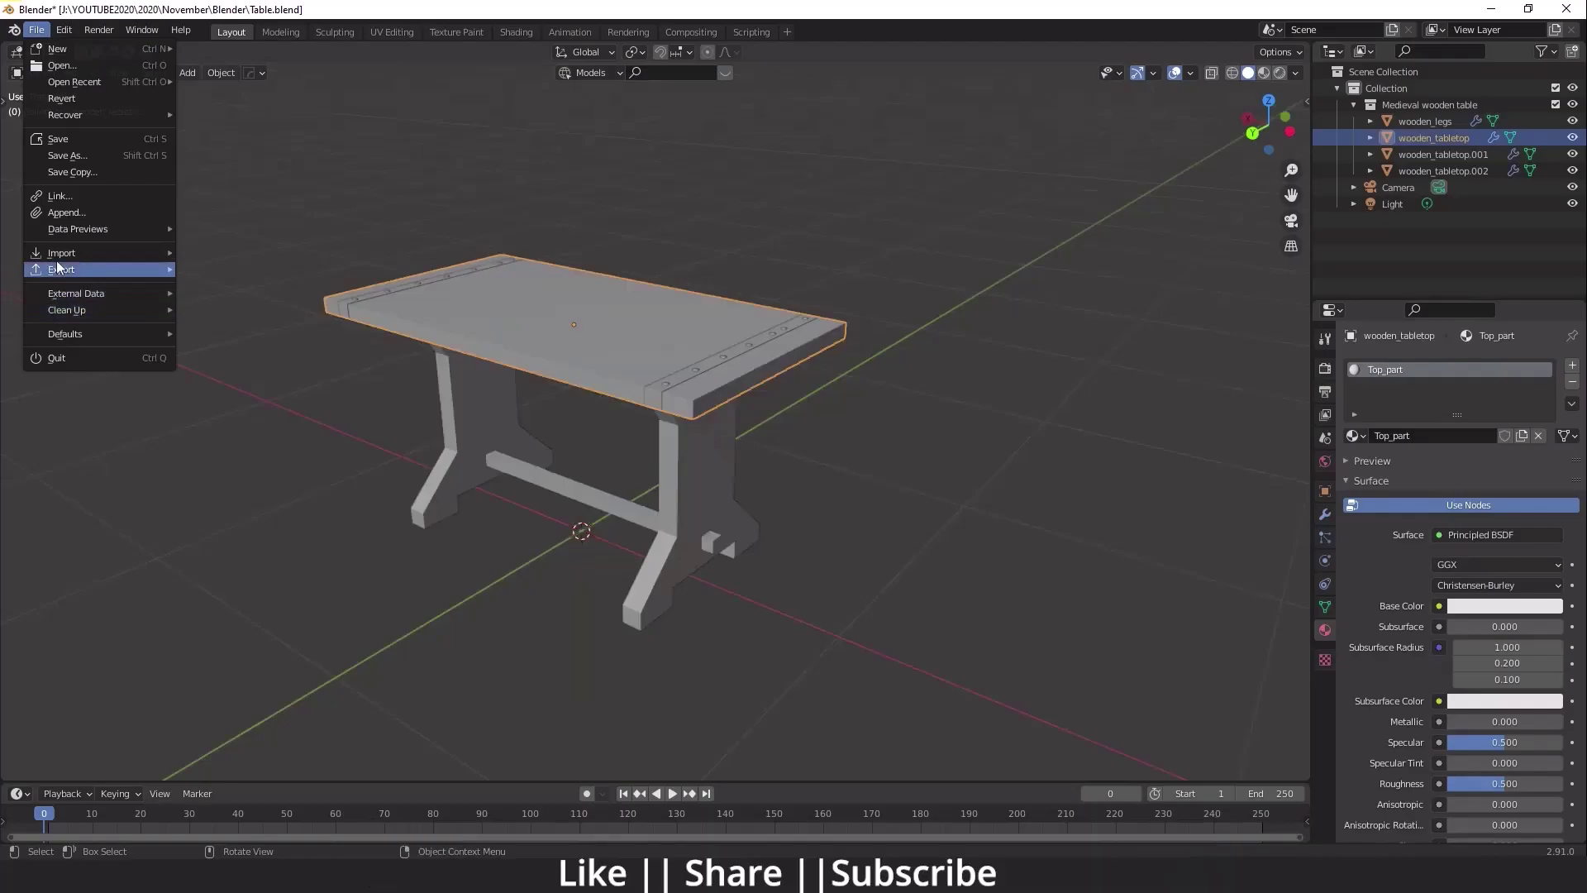
mouse_move(58, 270)
left_click(221, 368)
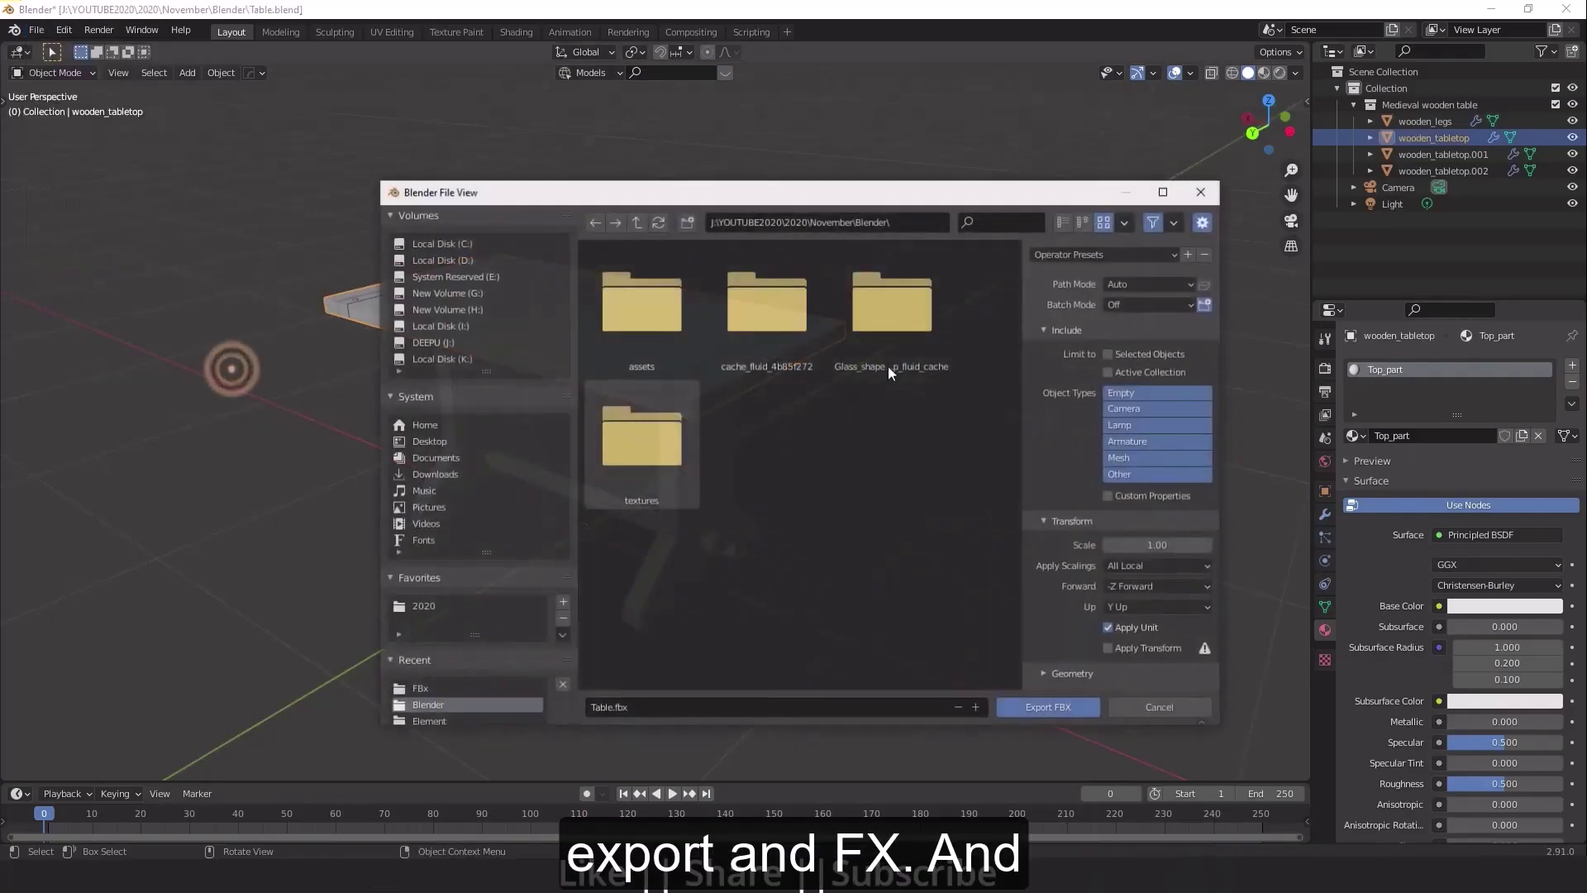
left_click(419, 689)
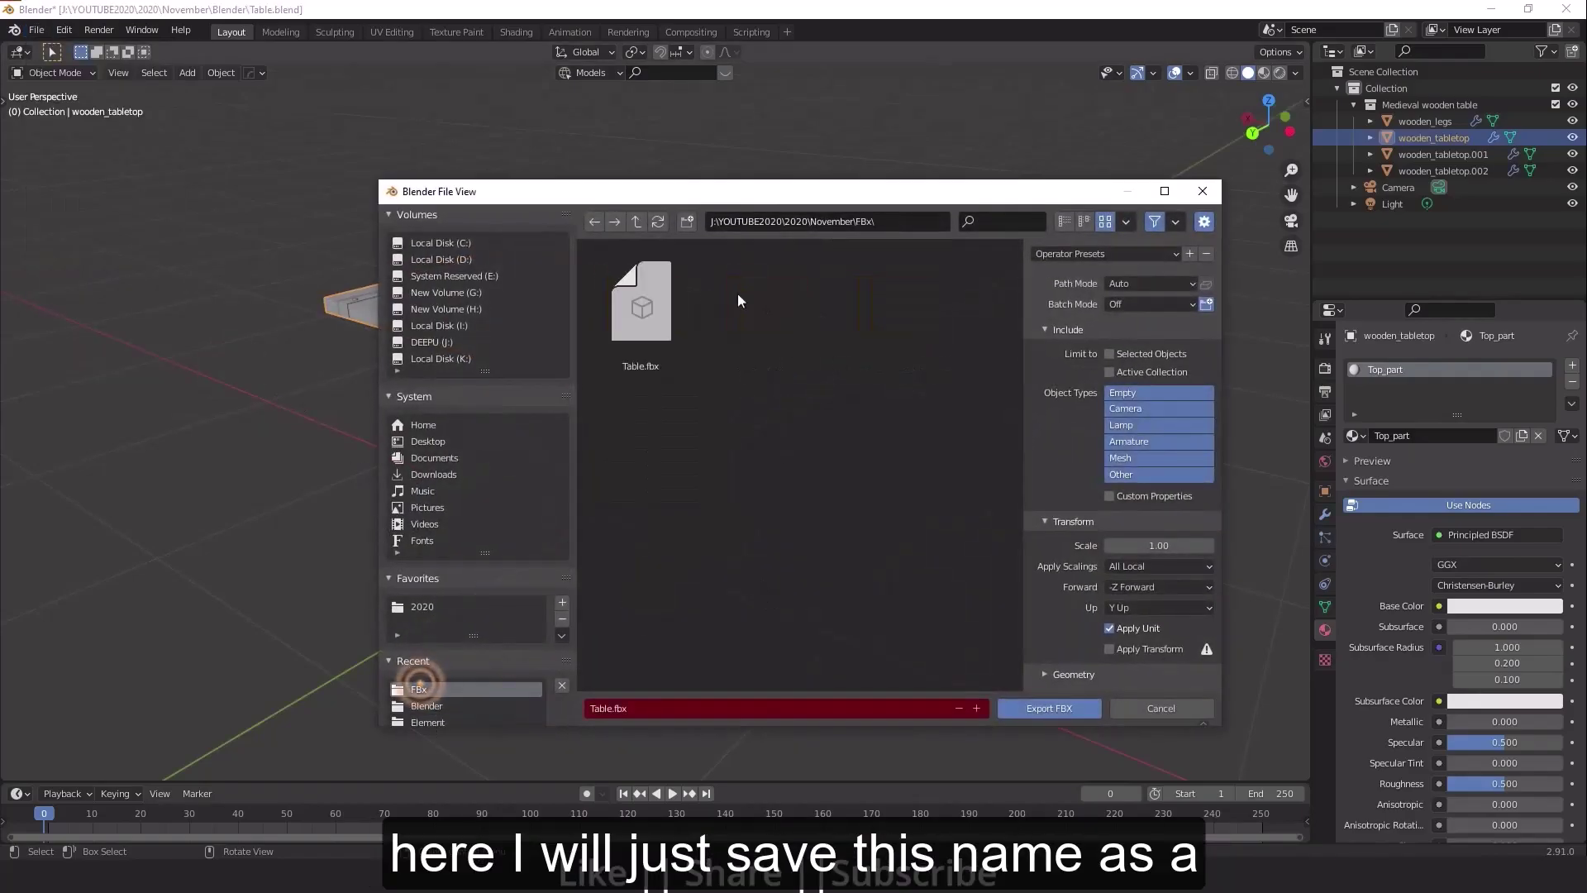
left_click(613, 711)
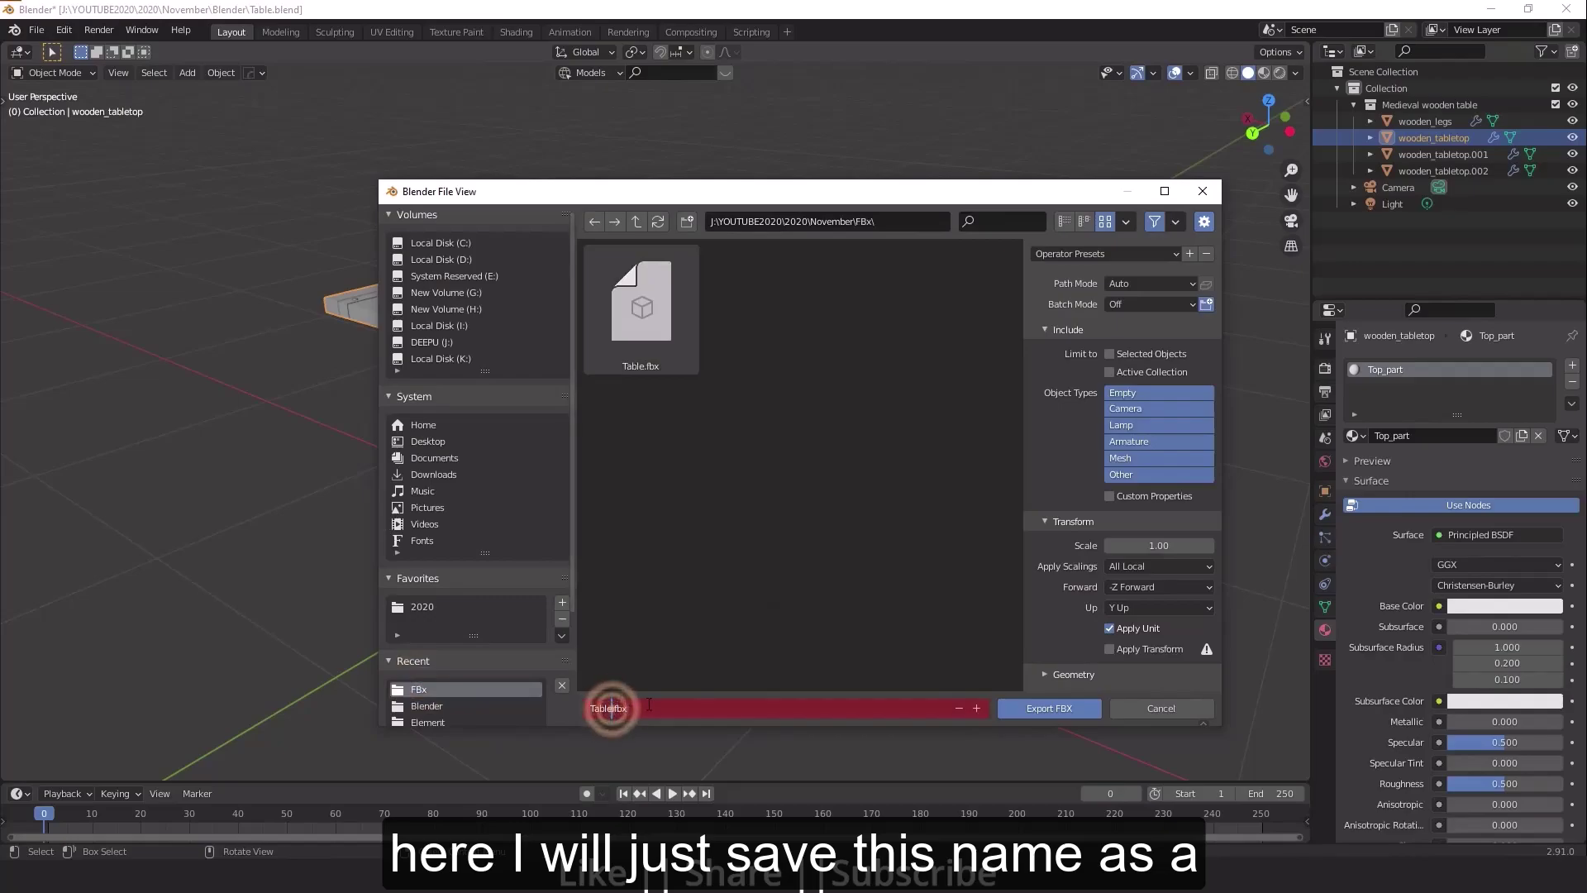
type("01")
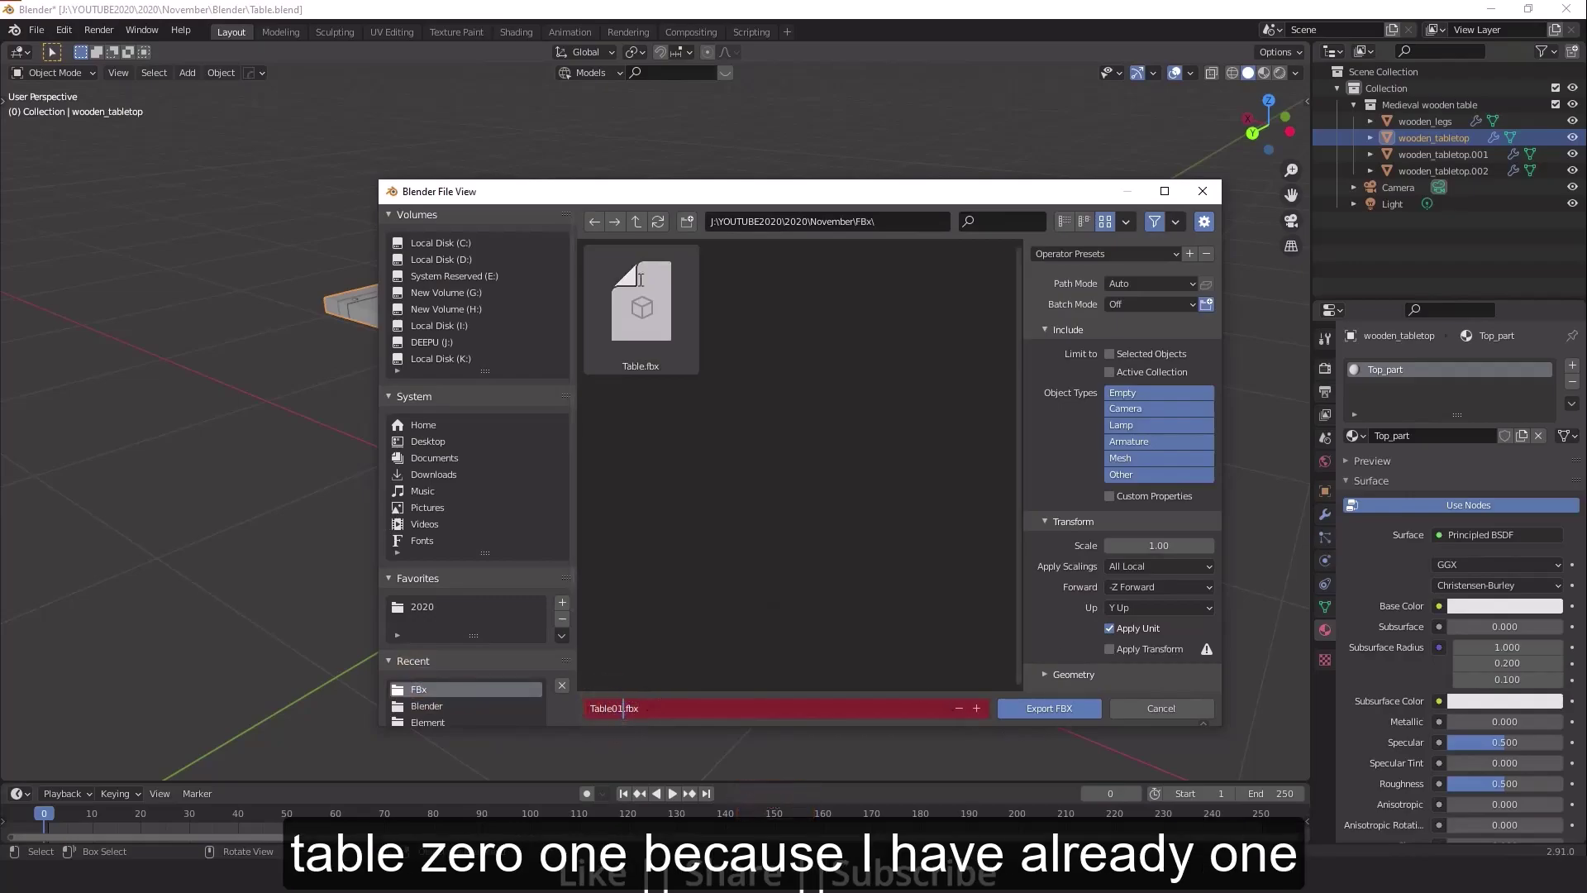
left_click(1050, 710)
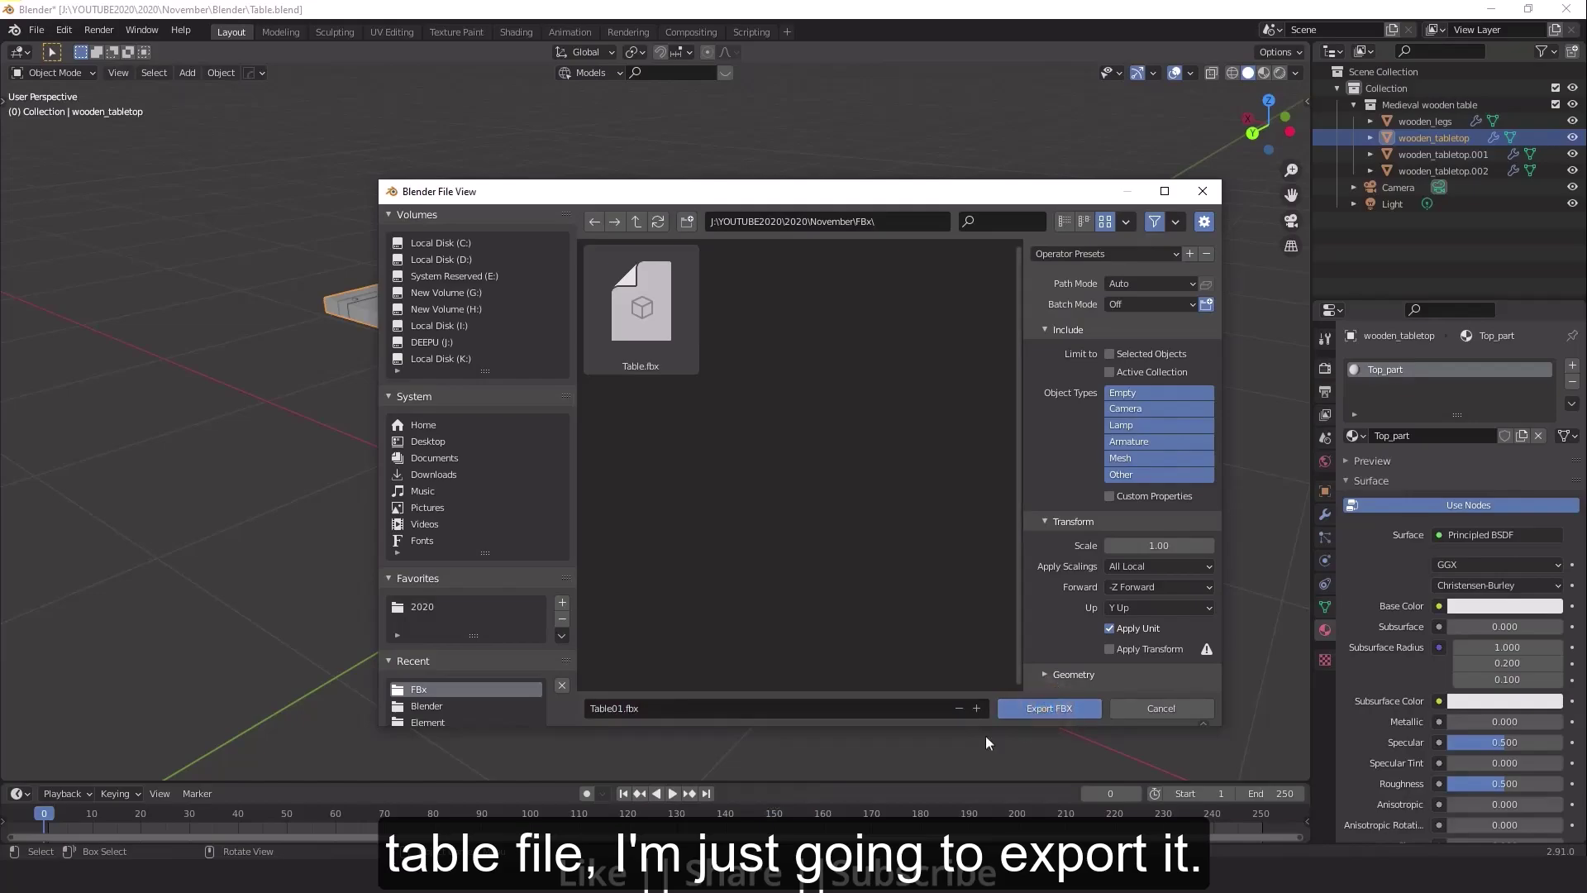
left_click(1050, 709)
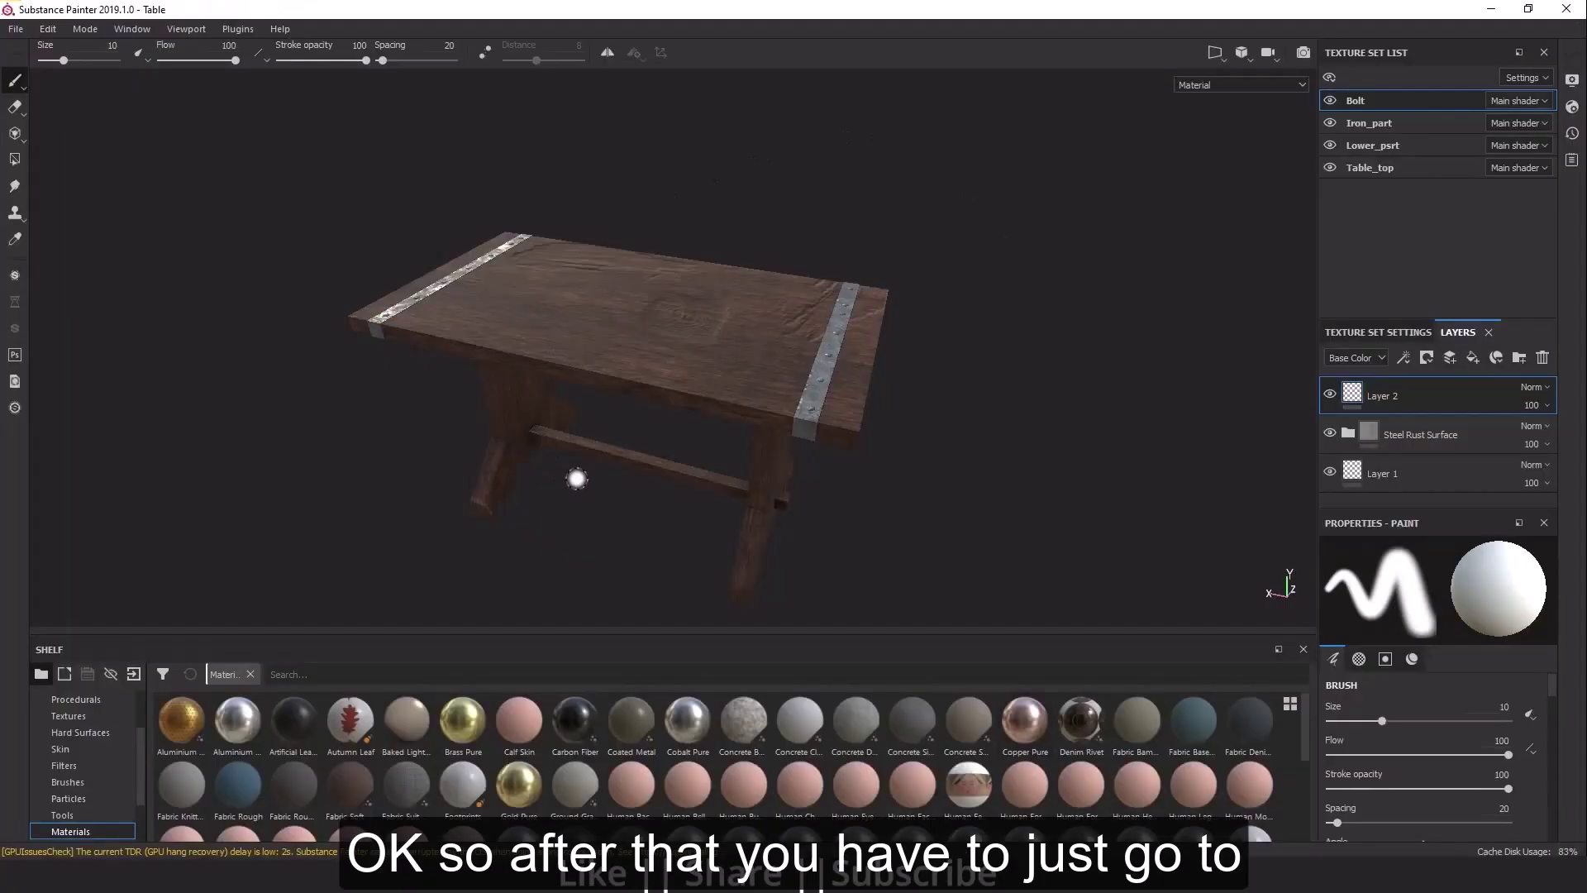
Step: Create a new project from Table01.fbx with 2048 document resolution and DirectX normal format
left_click(15, 33)
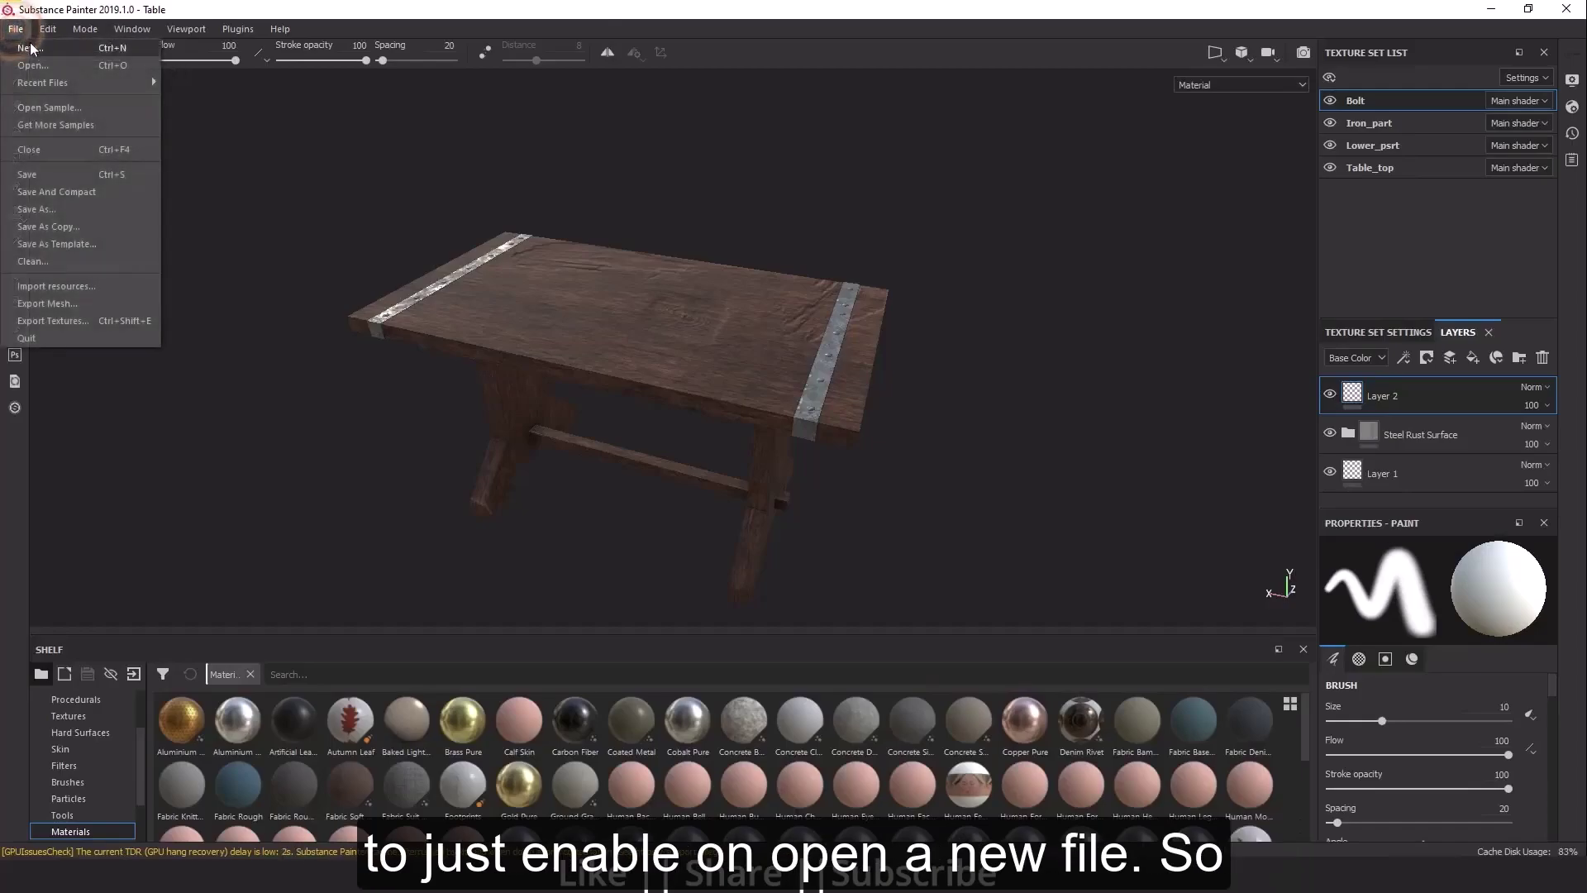
left_click(151, 76)
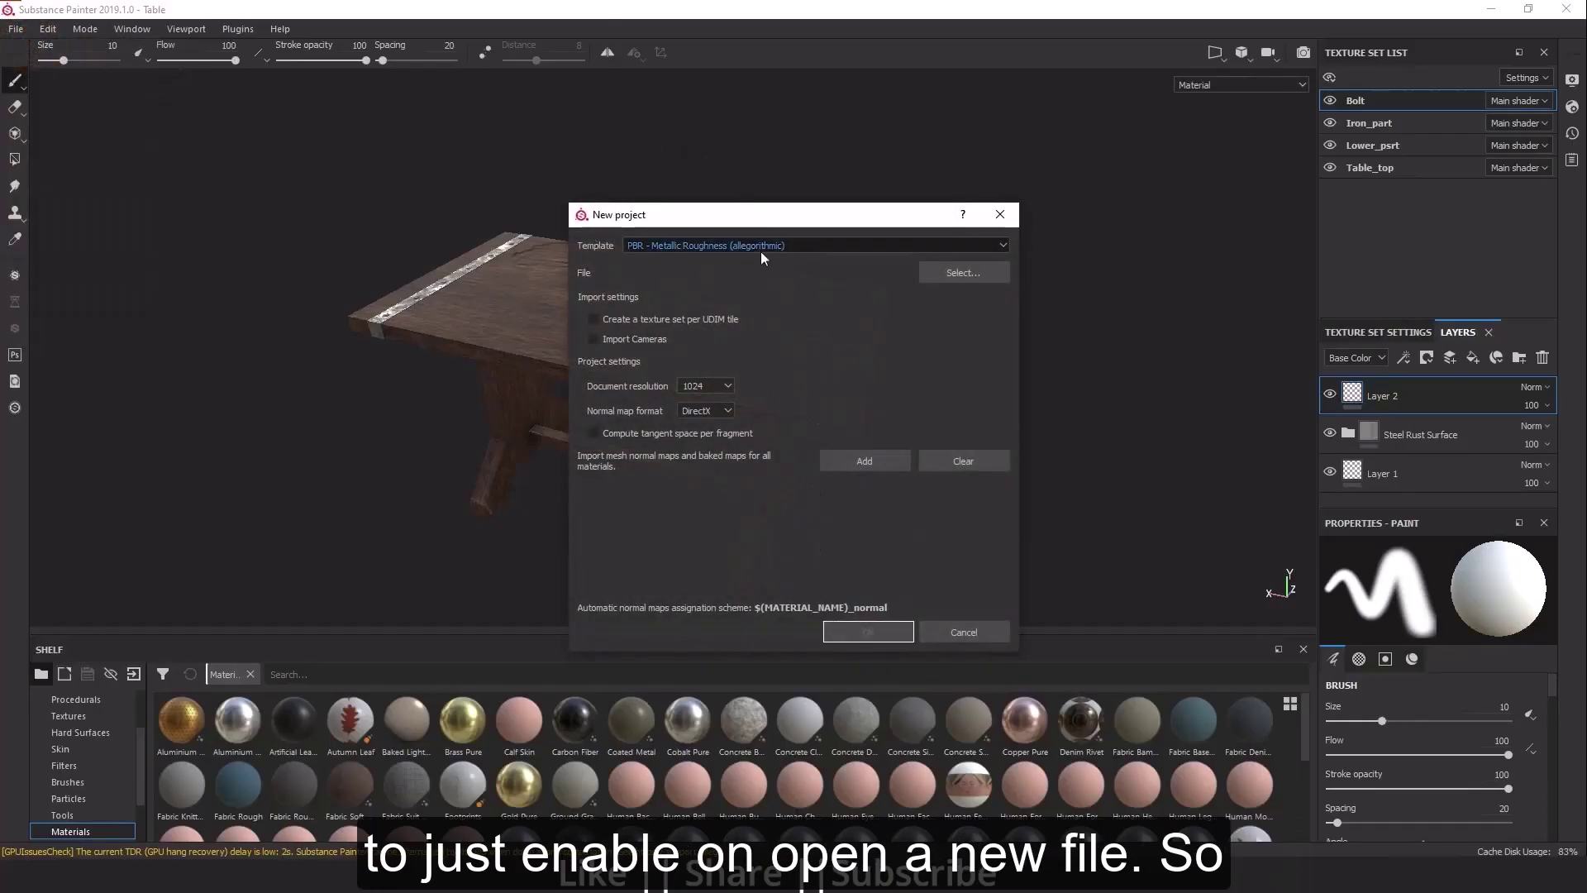
left_click_drag(780, 214, 653, 177)
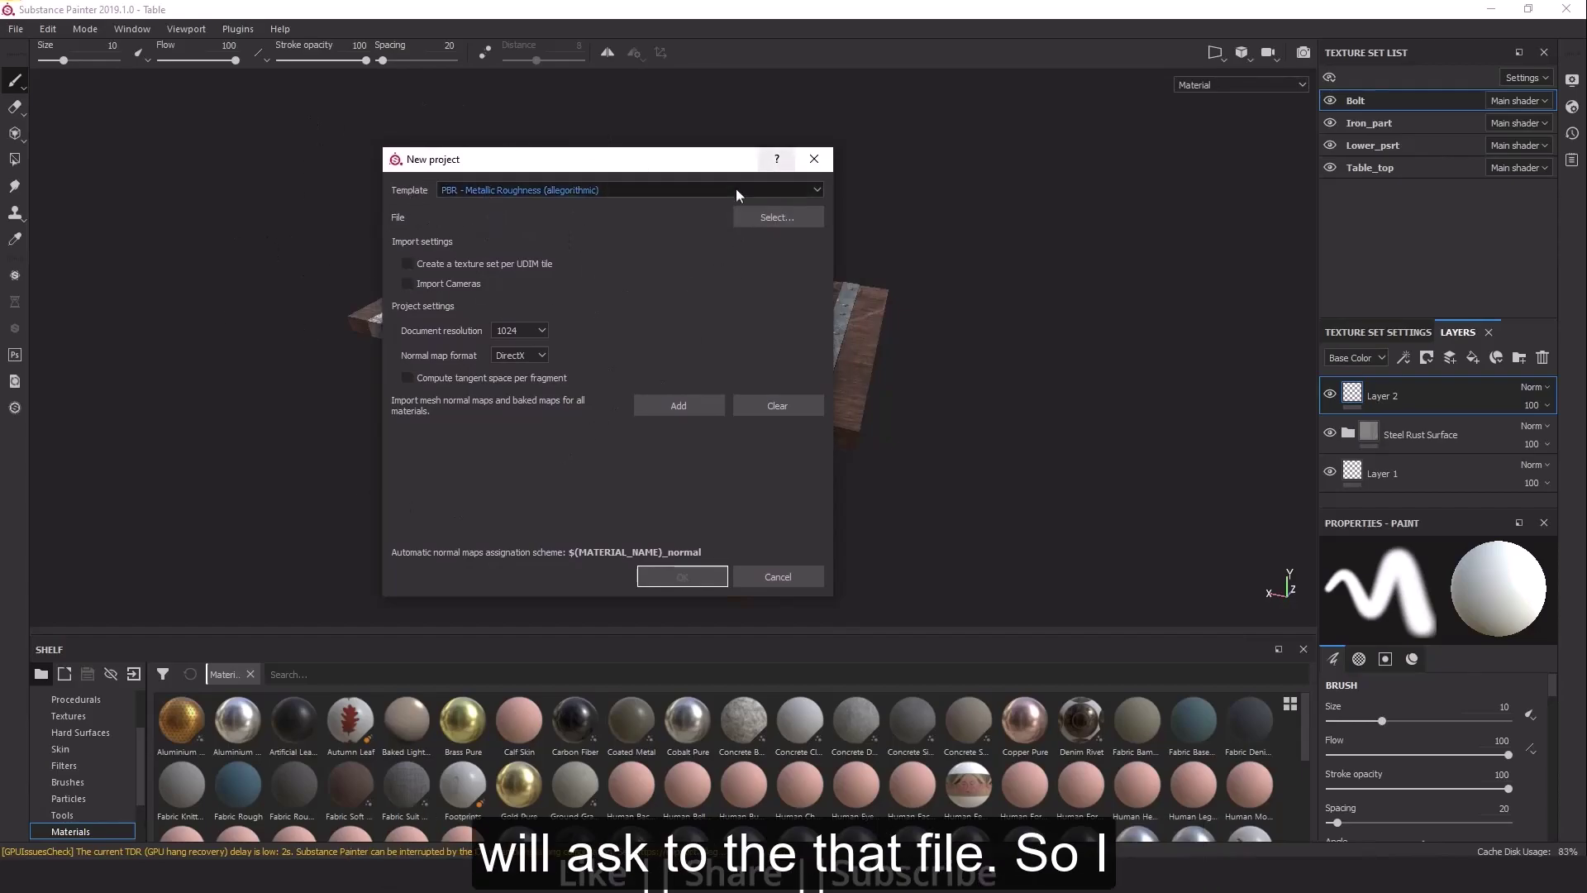
left_click(778, 219)
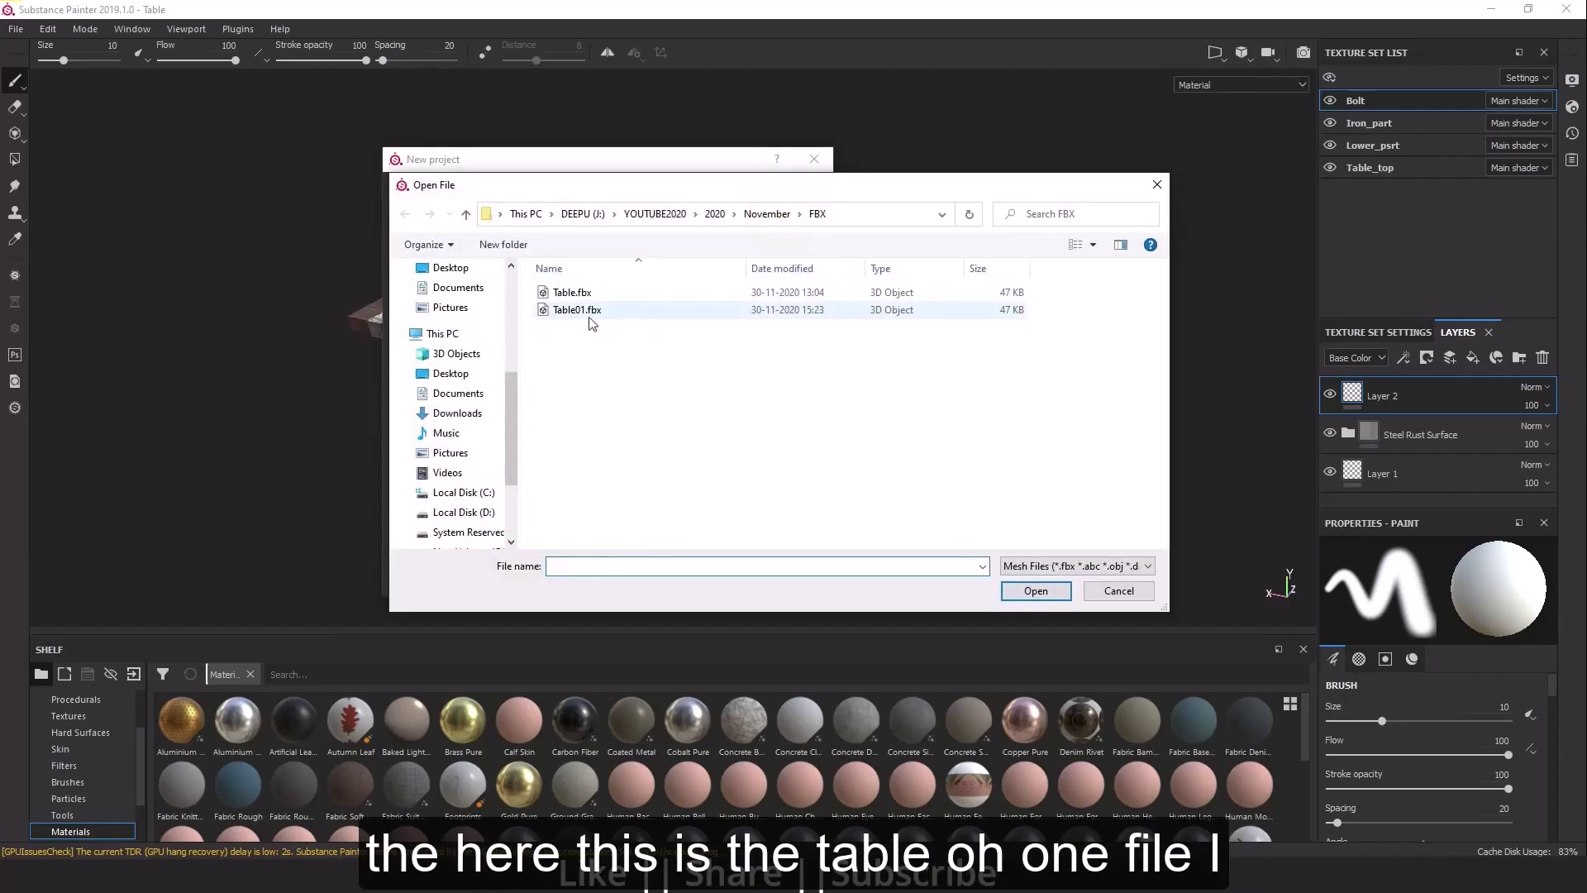
left_click(587, 310)
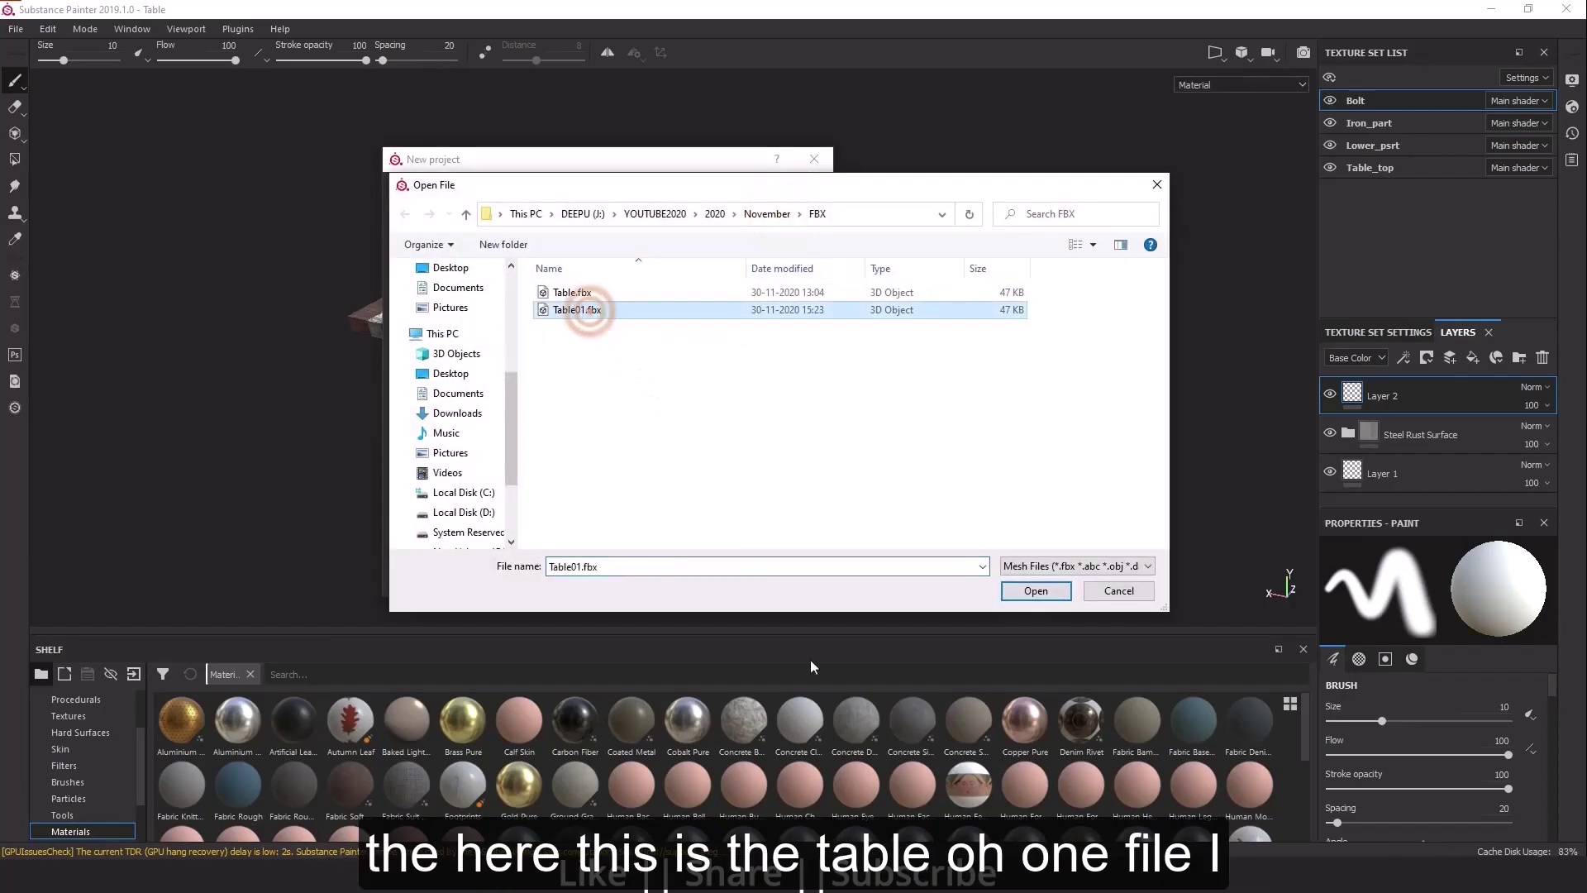
left_click(1032, 589)
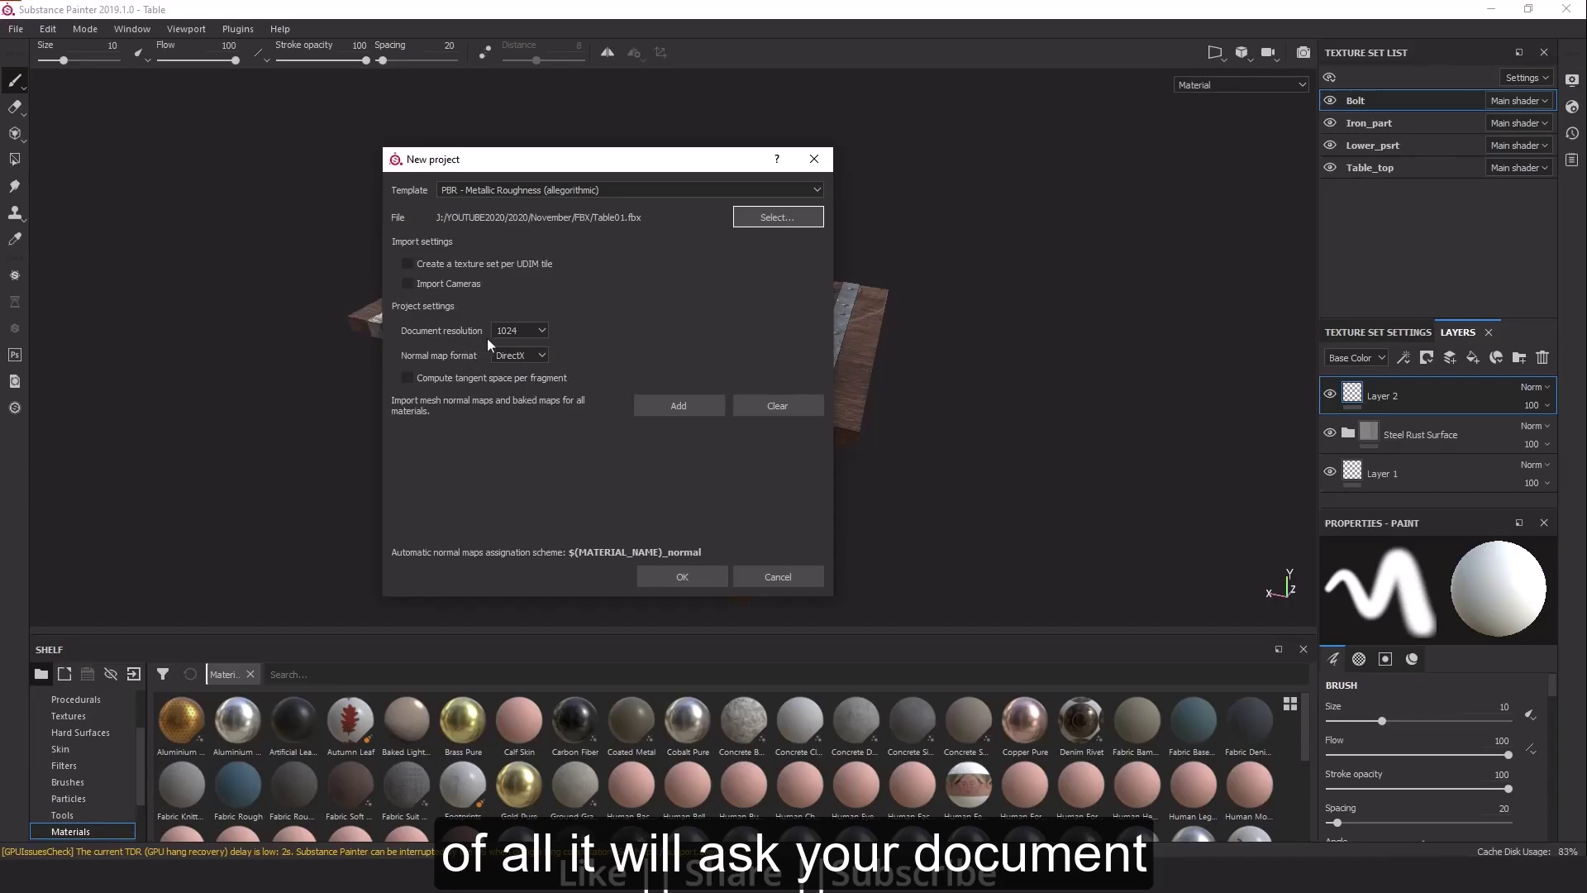
left_click(537, 325)
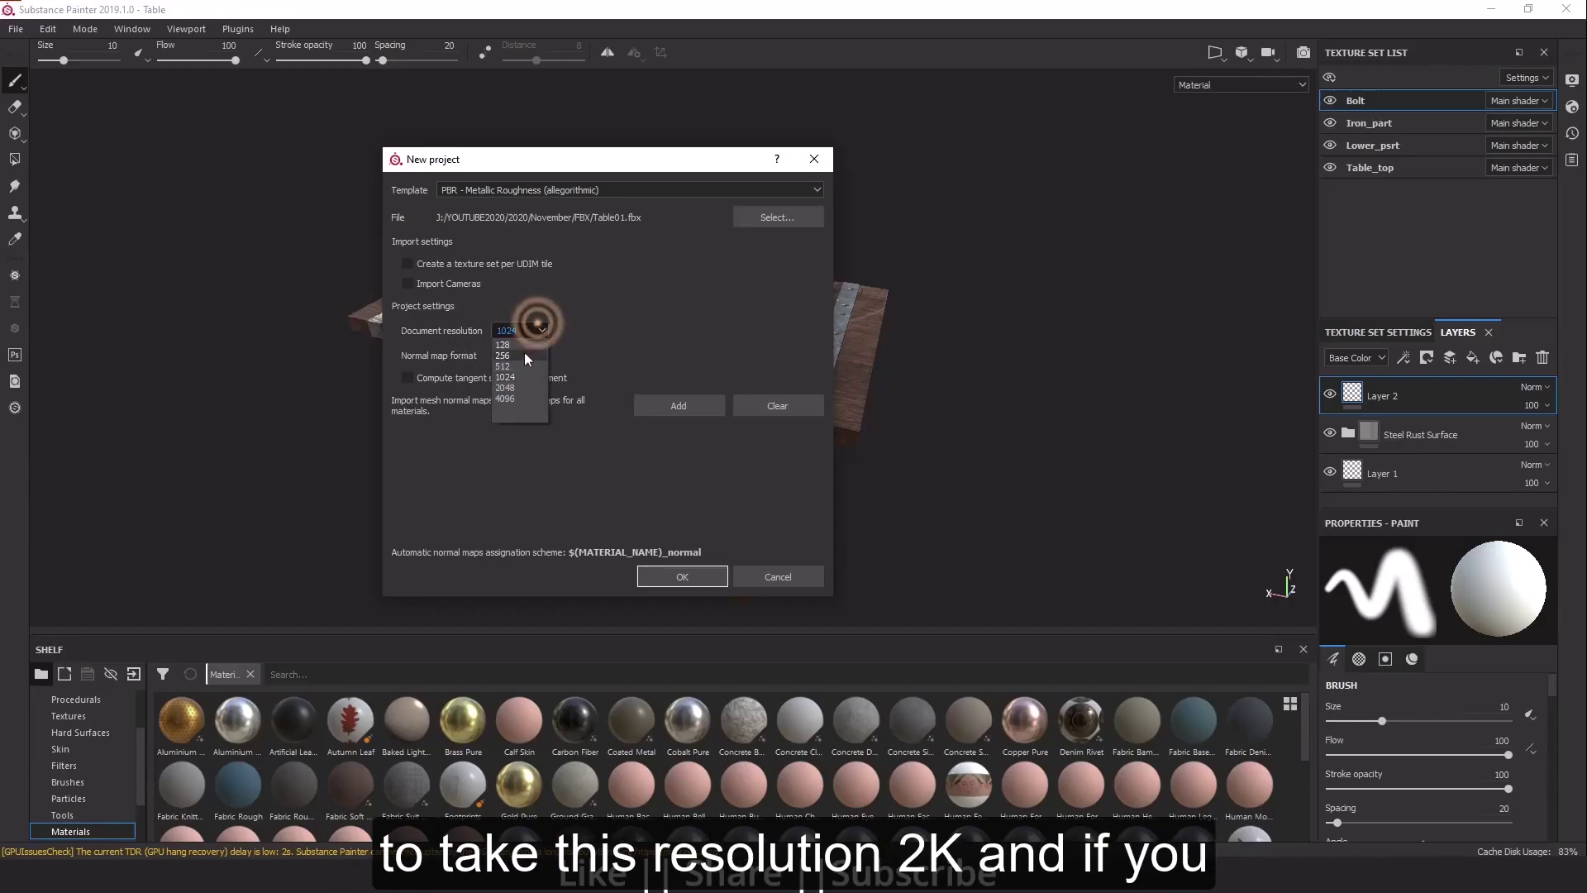
left_click(521, 387)
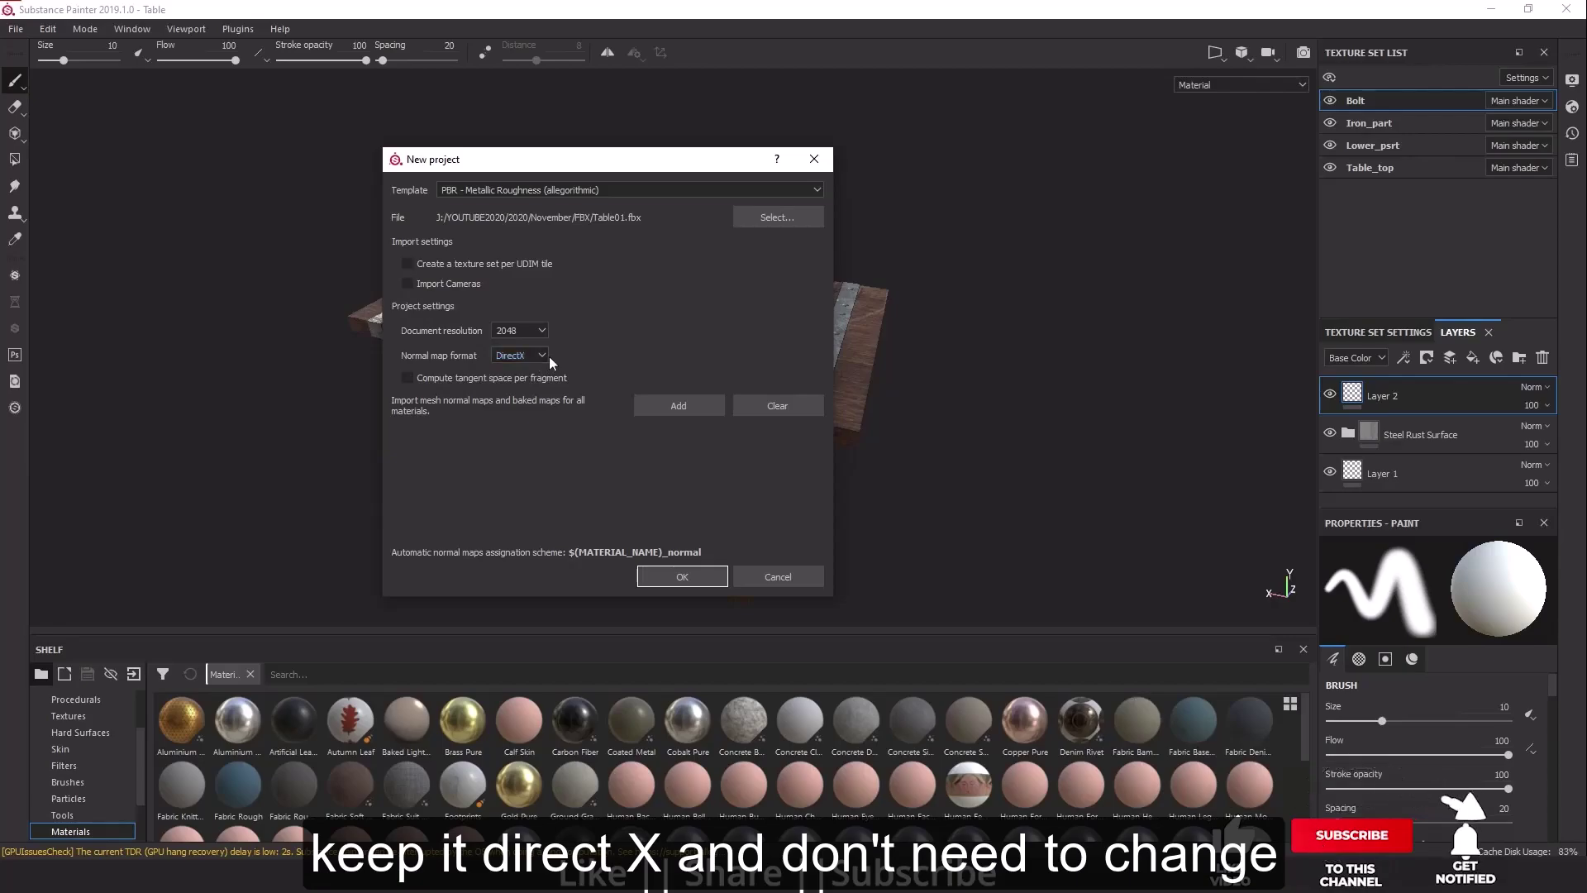
left_click(676, 577)
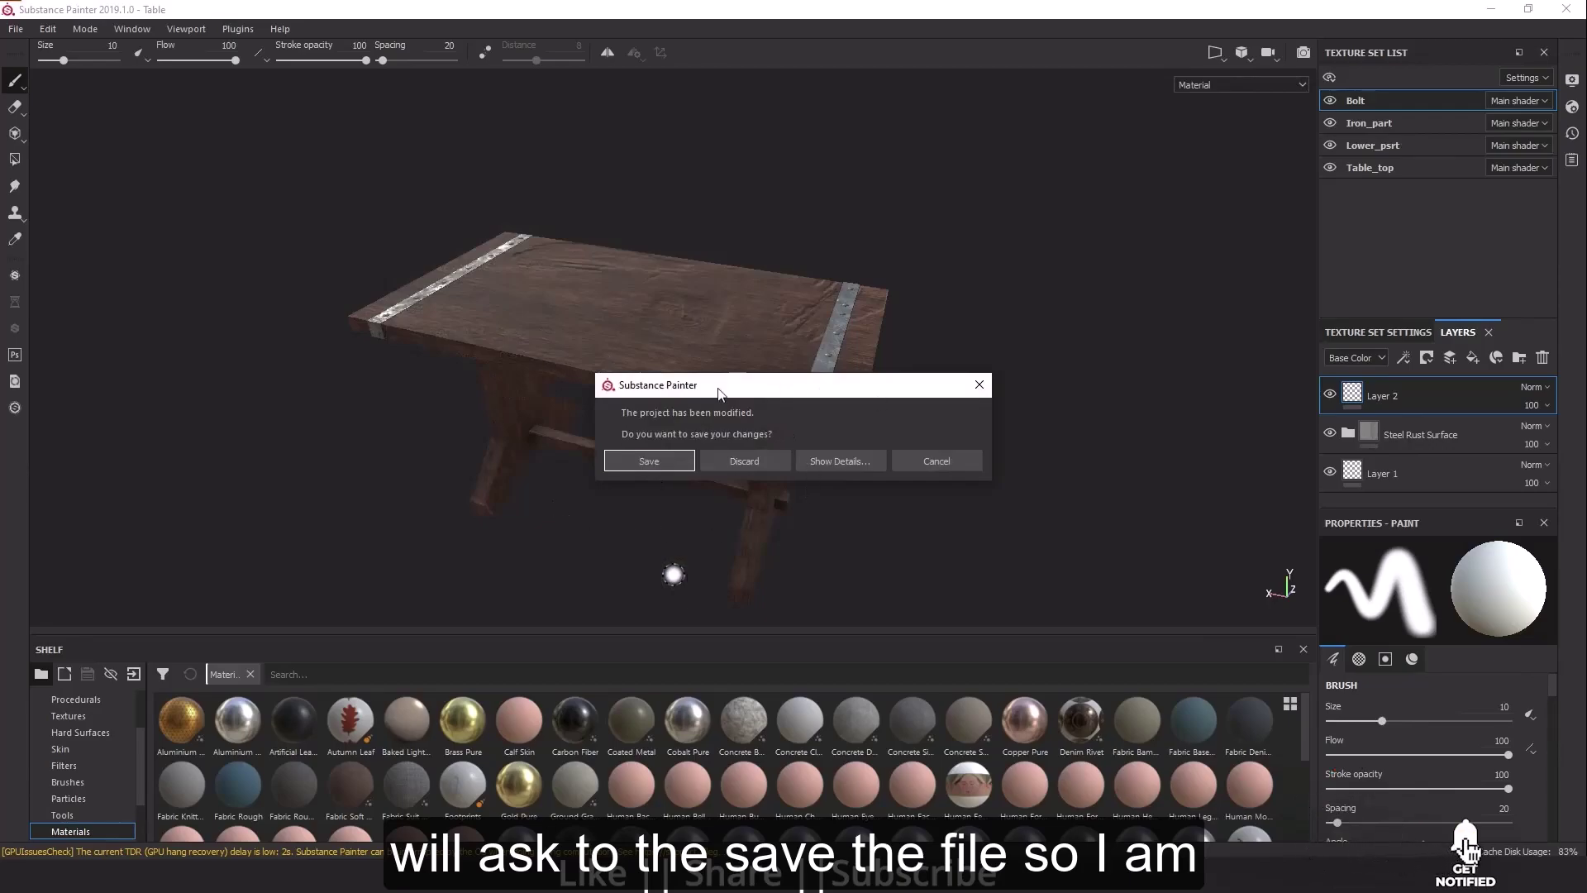
Step: Discard the old project's changes, orbit the untextured table, and expand Texture Set Settings
left_click(752, 457)
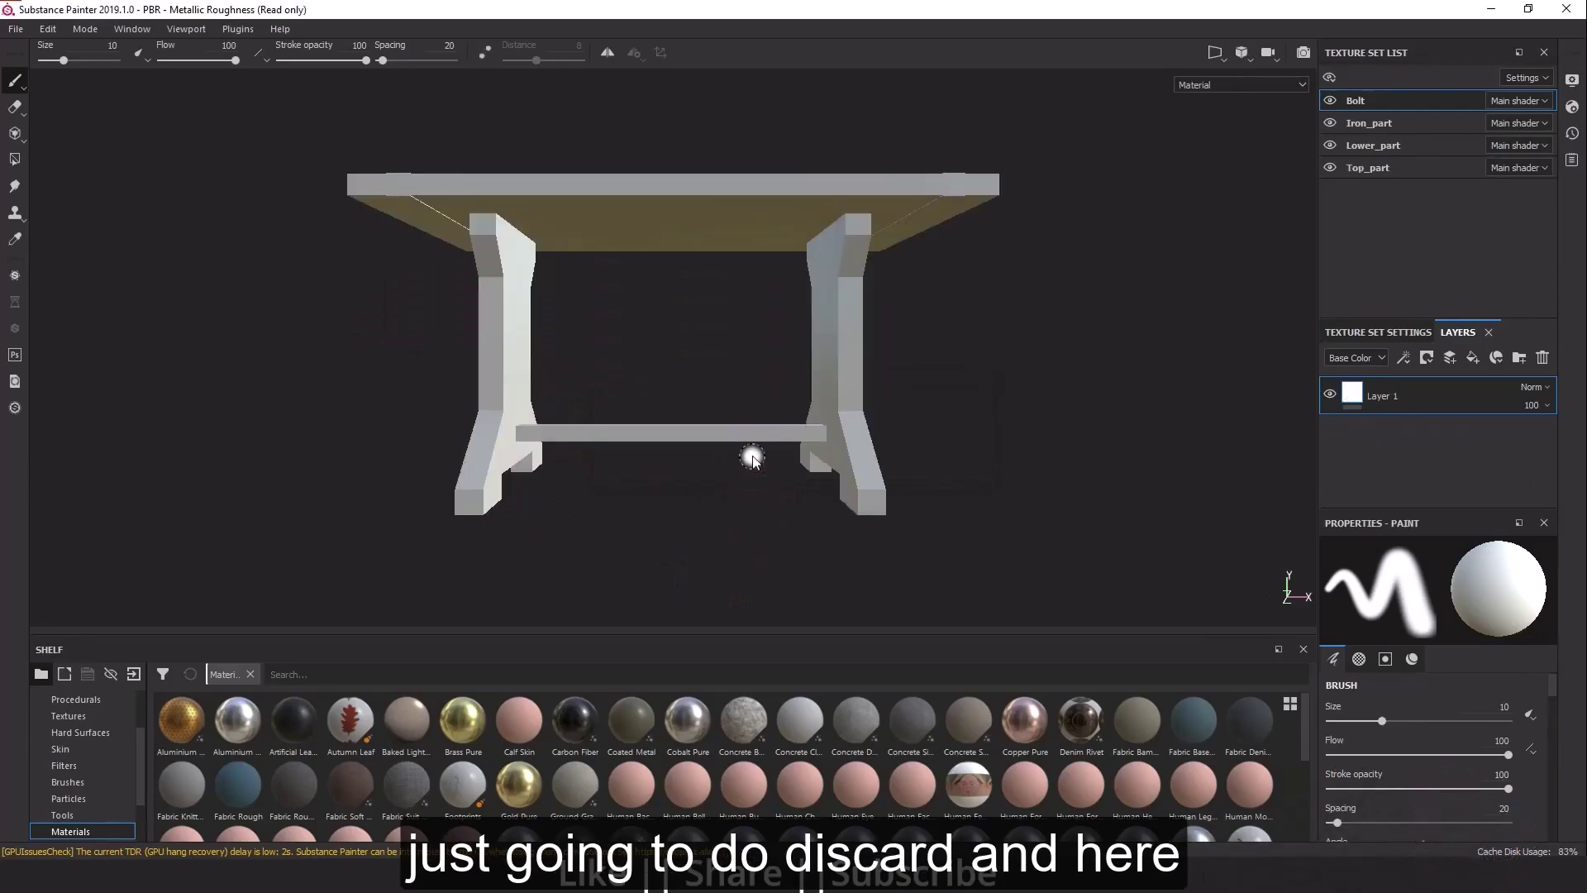
left_click_drag(921, 358, 794, 479, "alt")
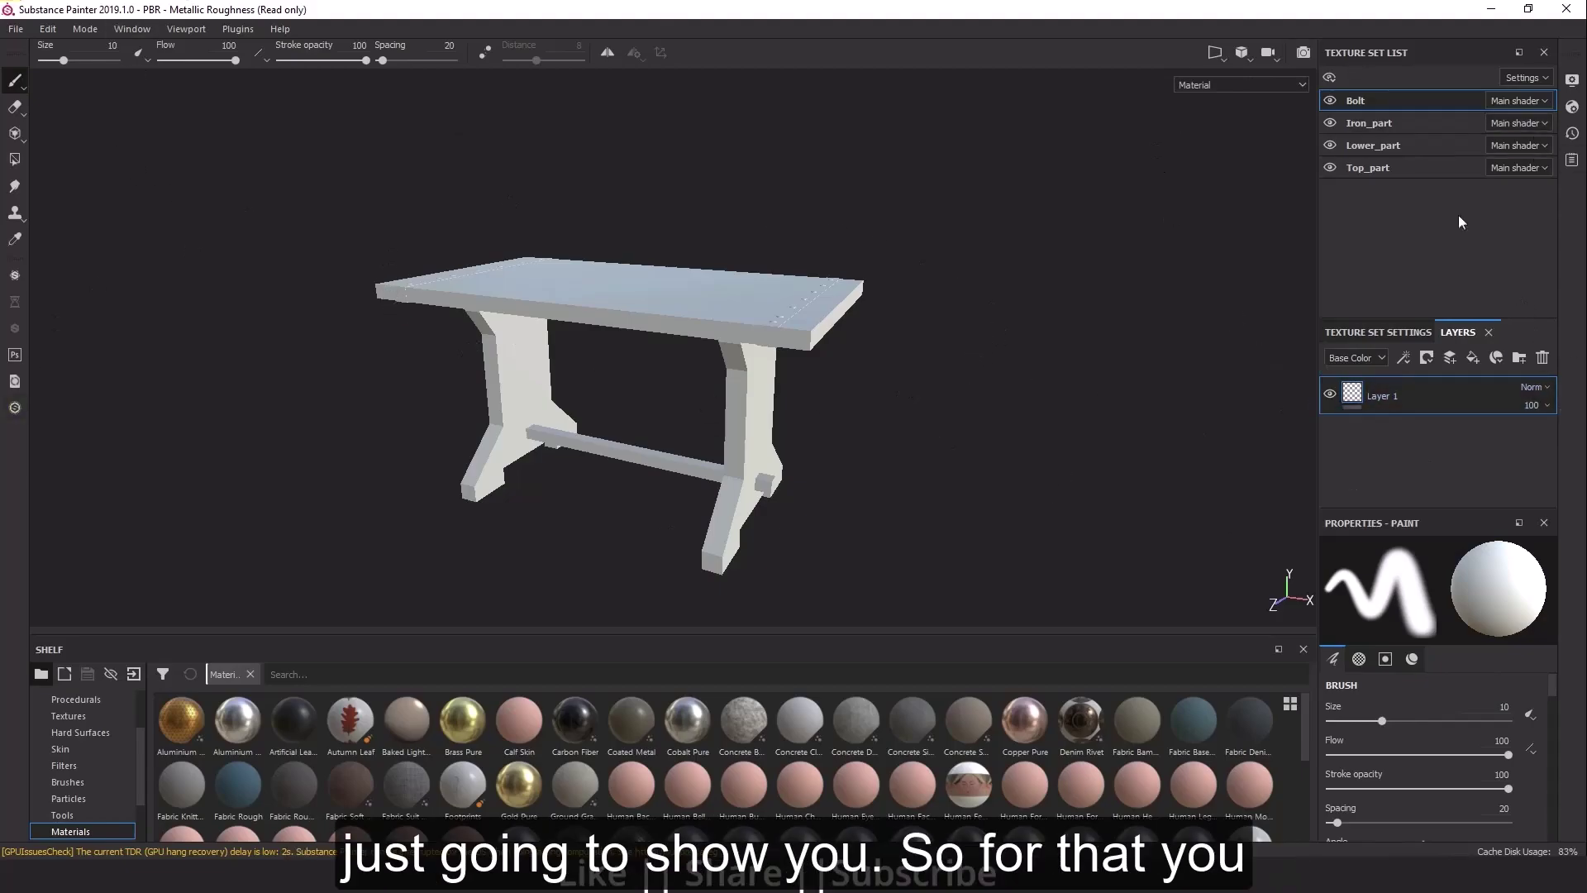
left_click(1400, 331)
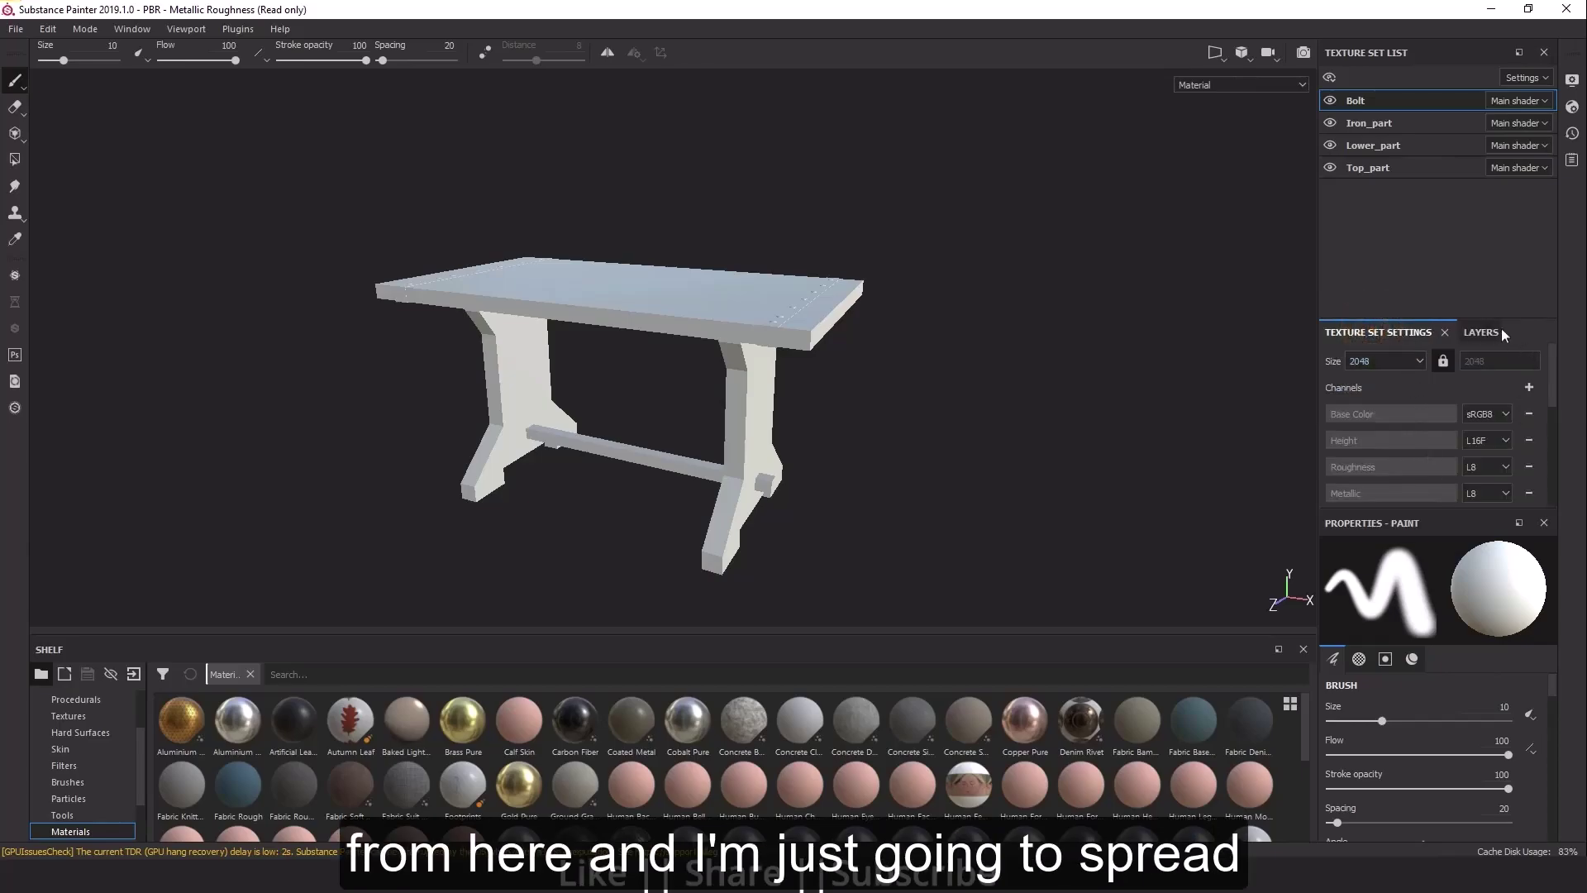
left_click_drag(1428, 316, 1422, 171)
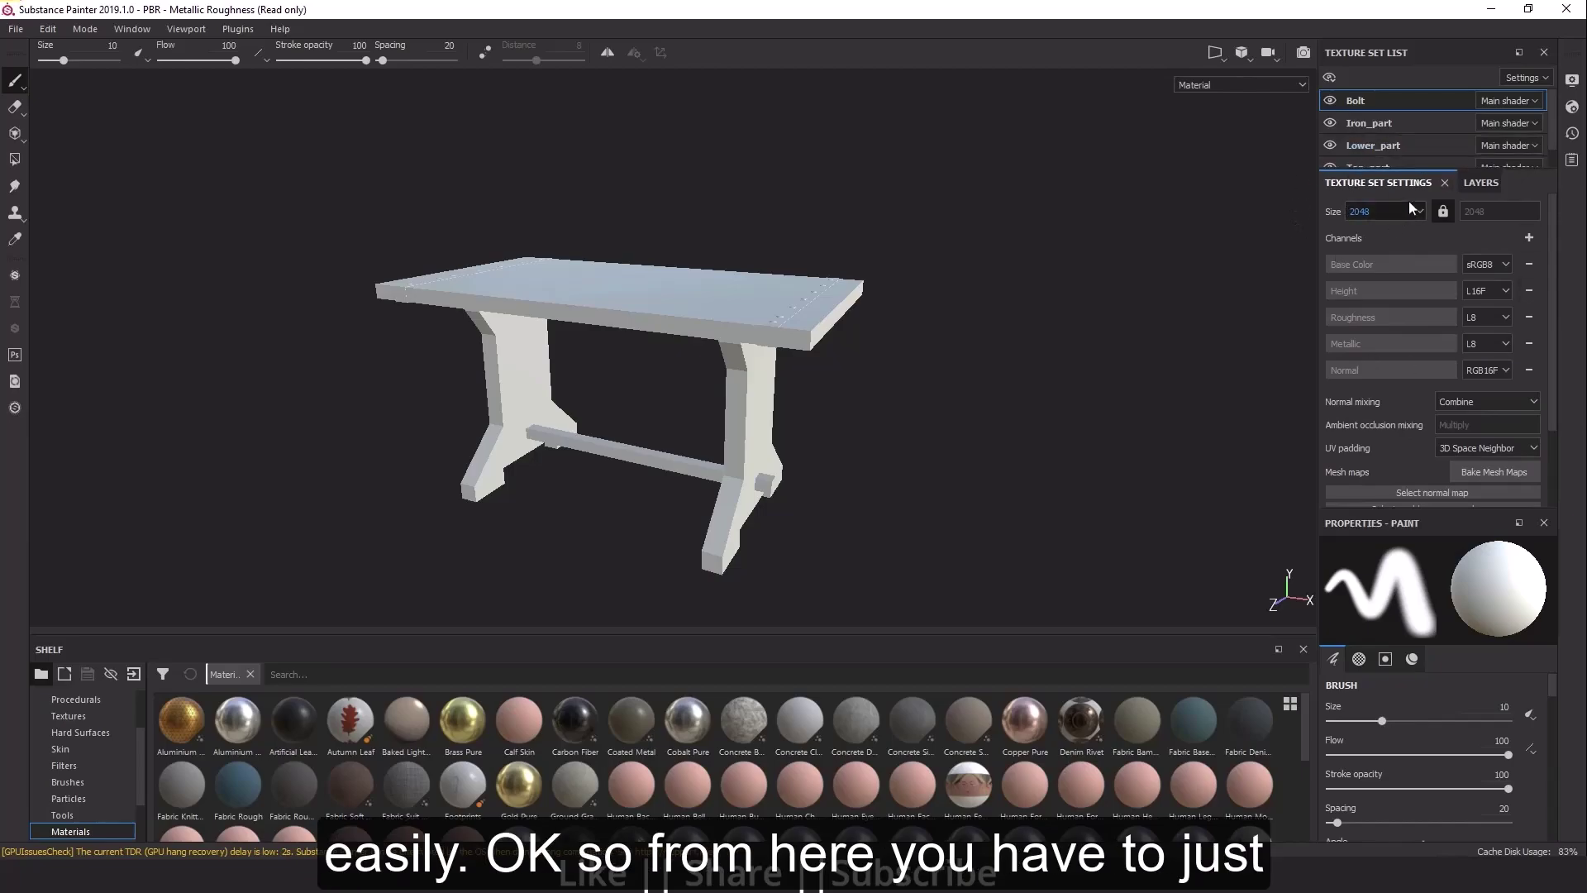
Step: Bake mesh maps for all texture sets at 2048 output size, excluding ID and Position
left_click(1491, 475)
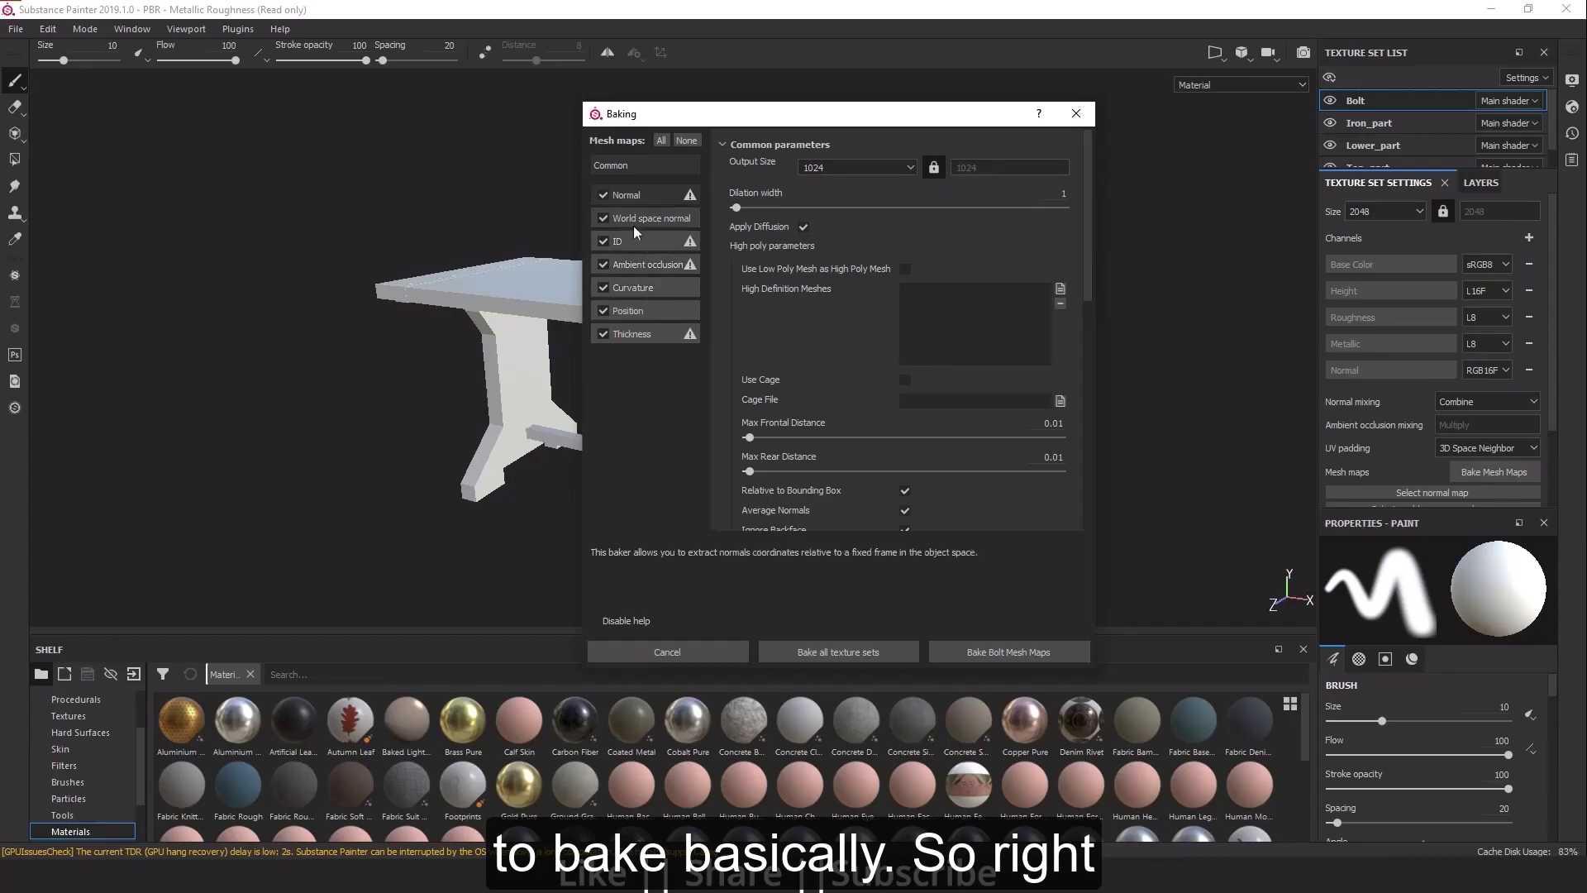
left_click(601, 242)
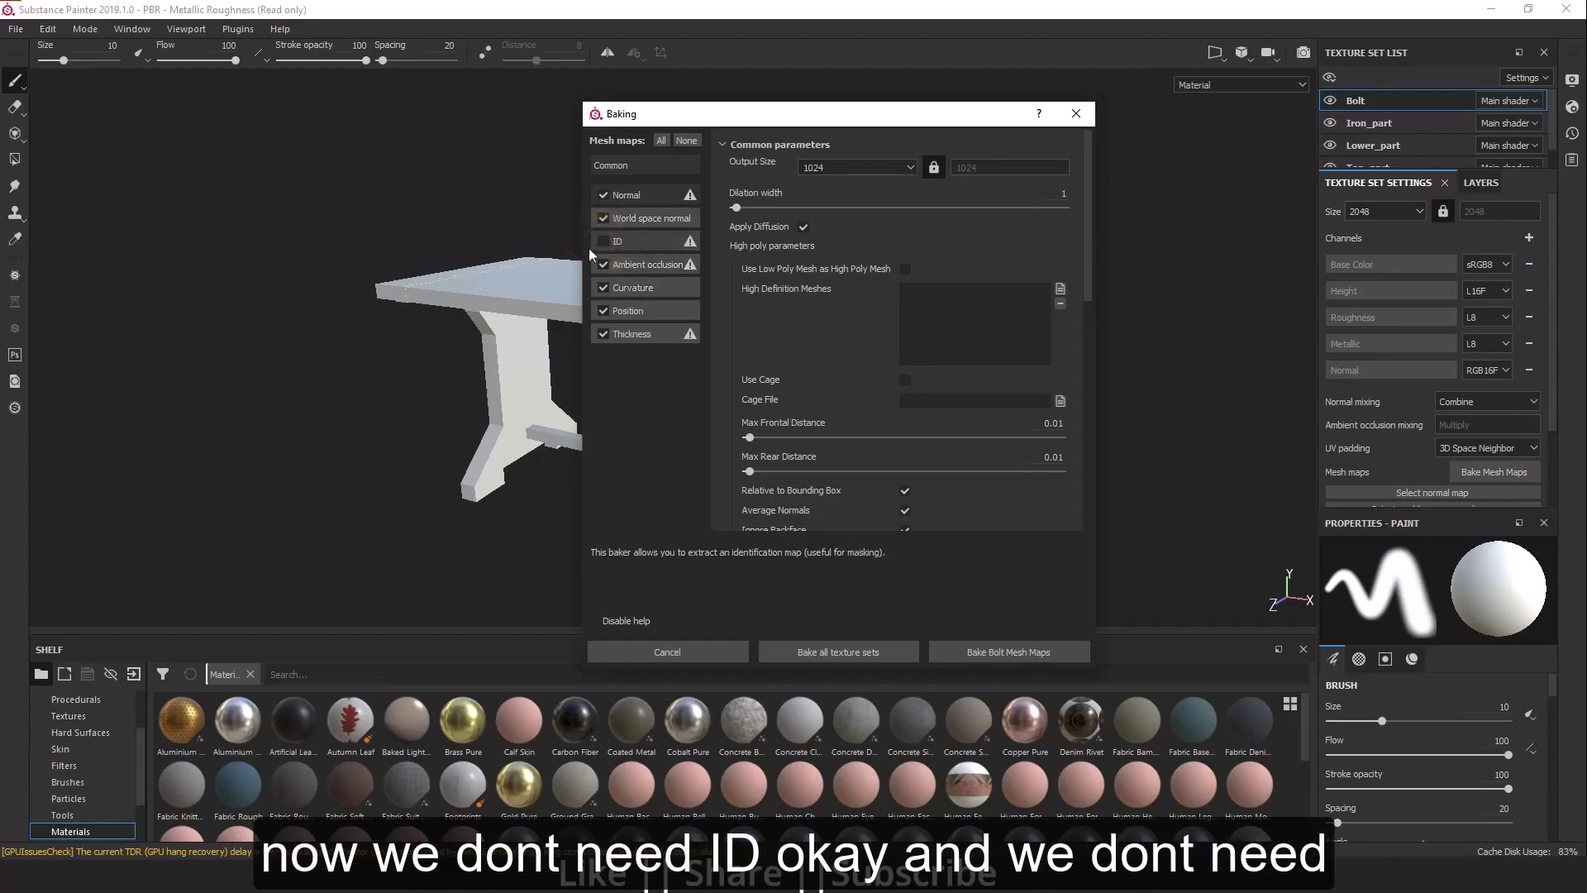
left_click(601, 311)
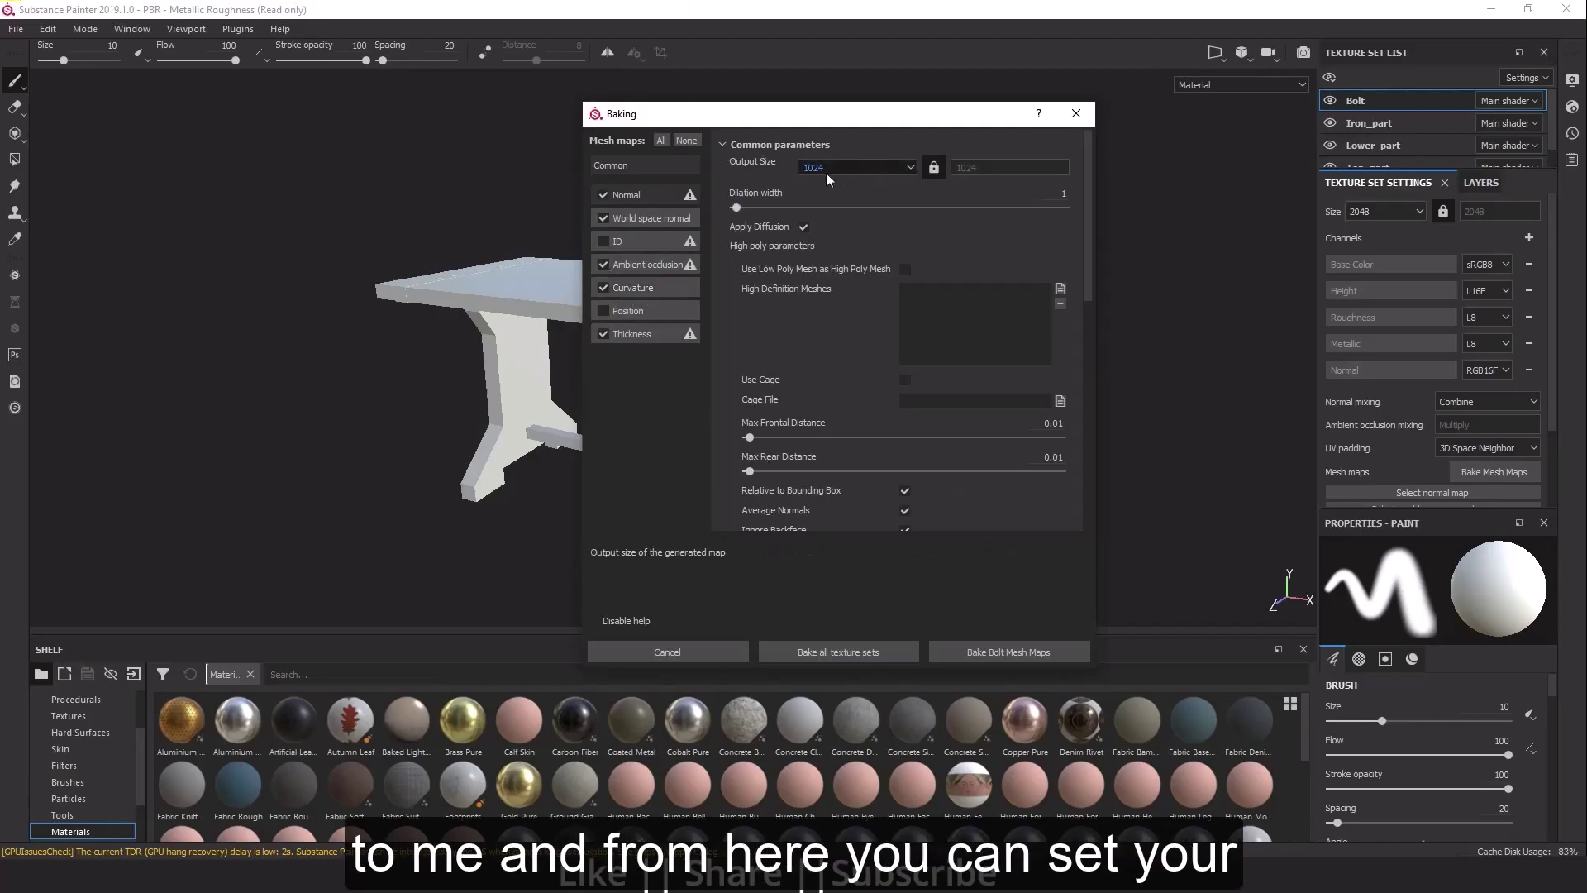
left_click(871, 170)
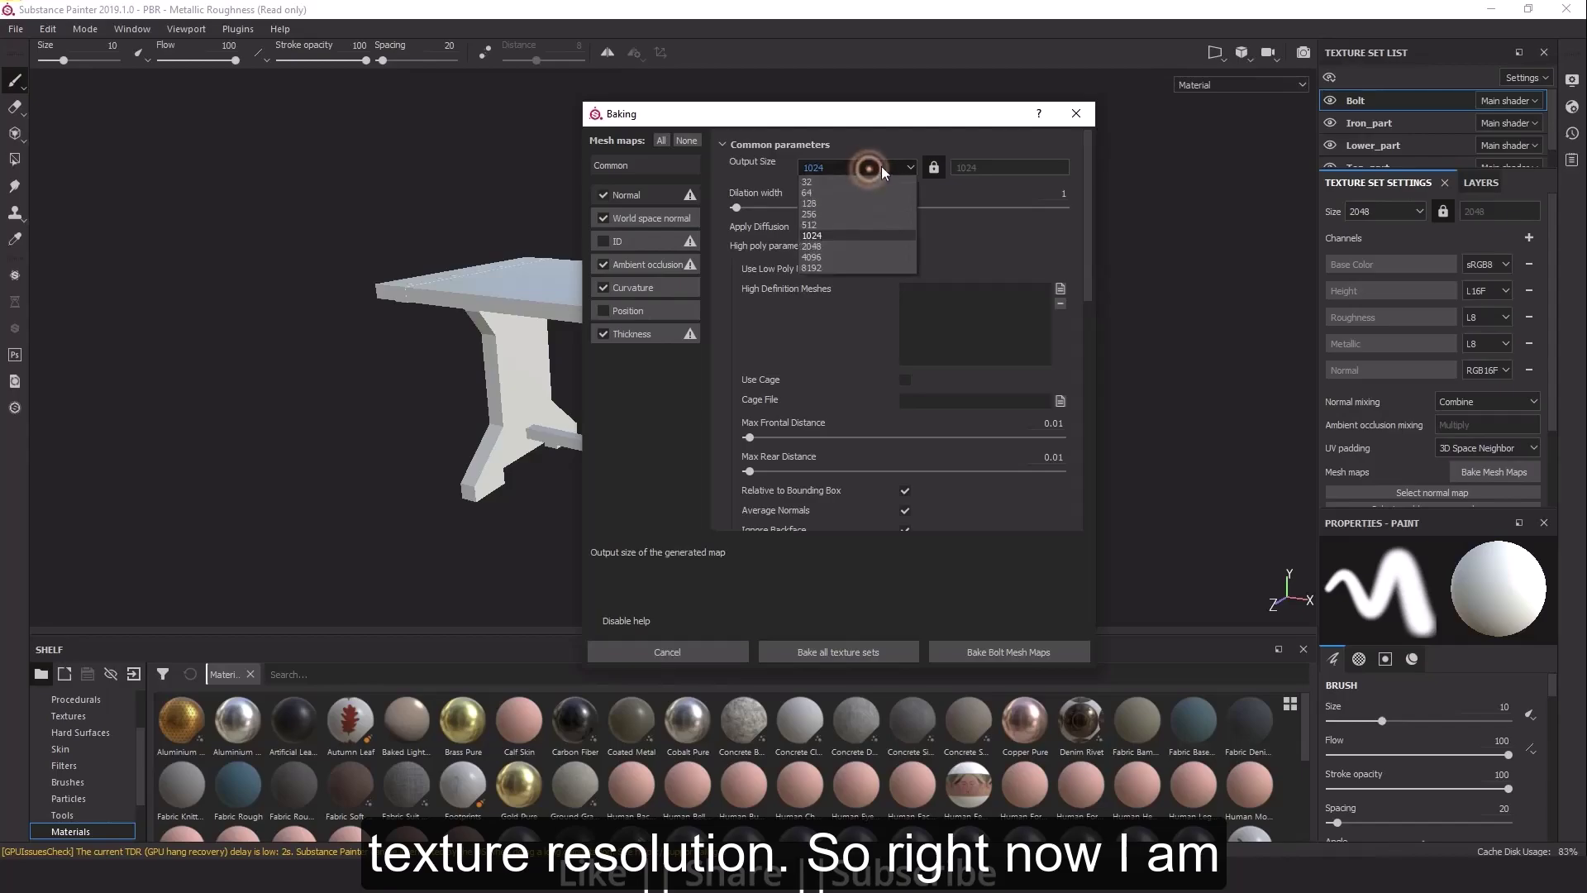
left_click(820, 245)
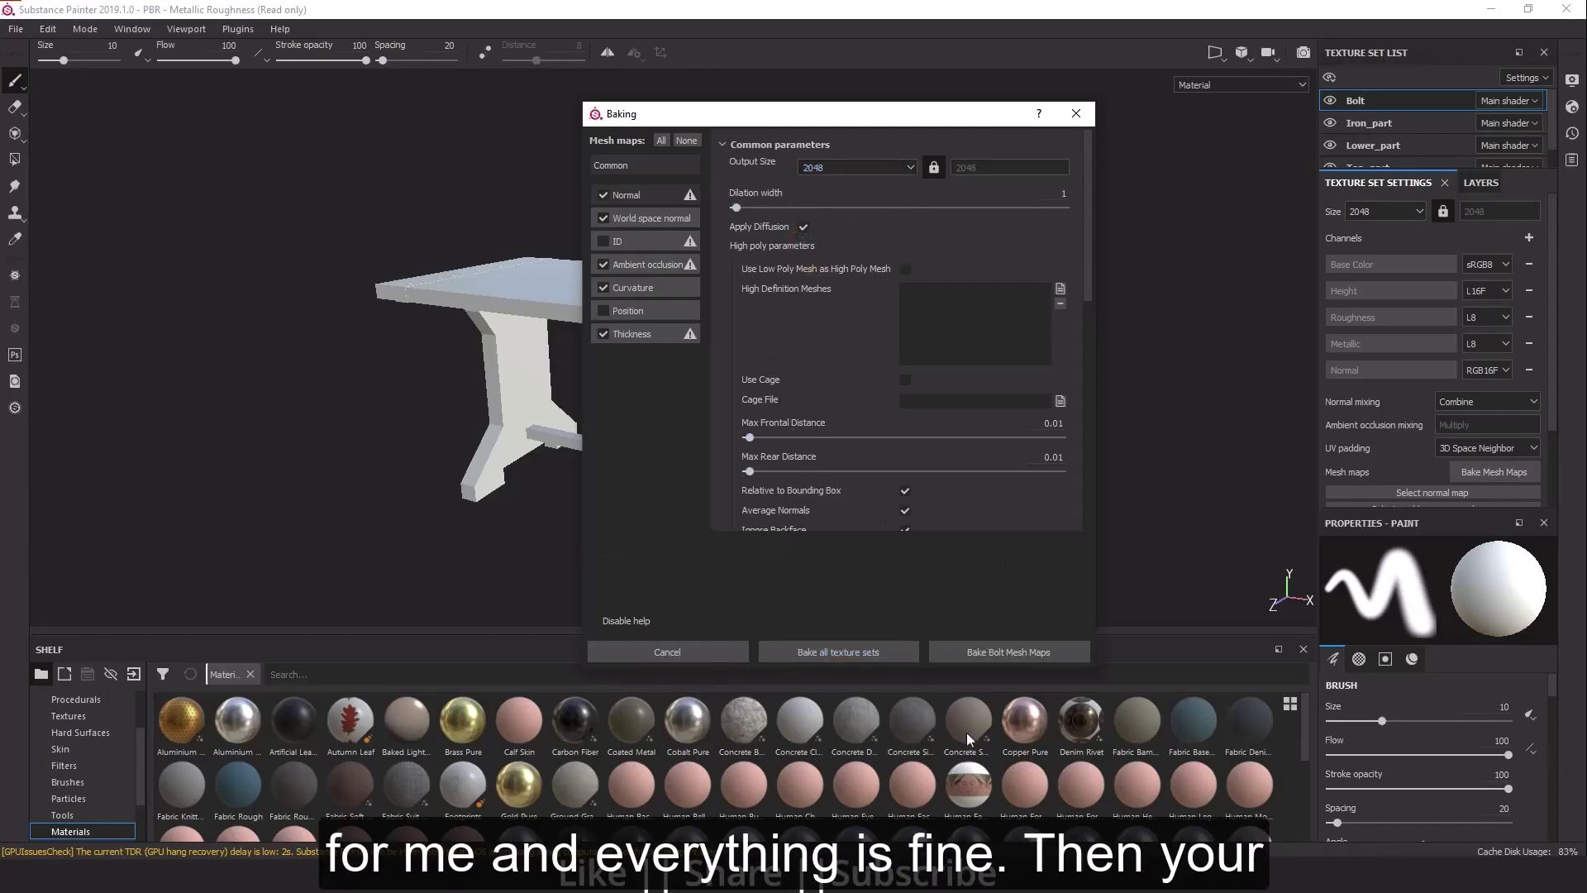
left_click(835, 653)
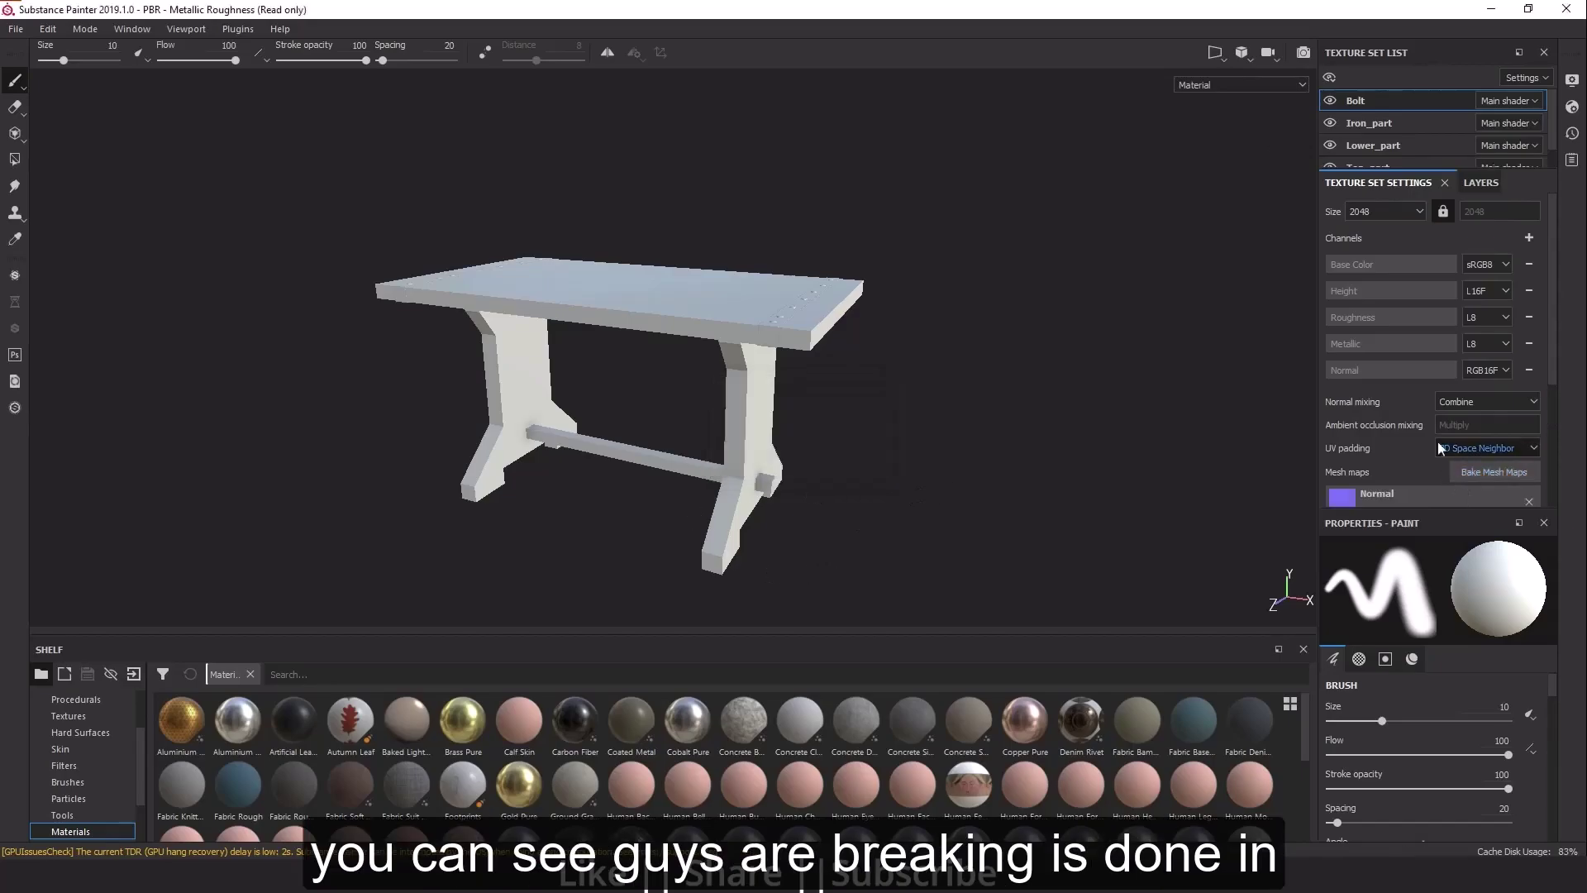
scroll(1437, 442, "down", 2)
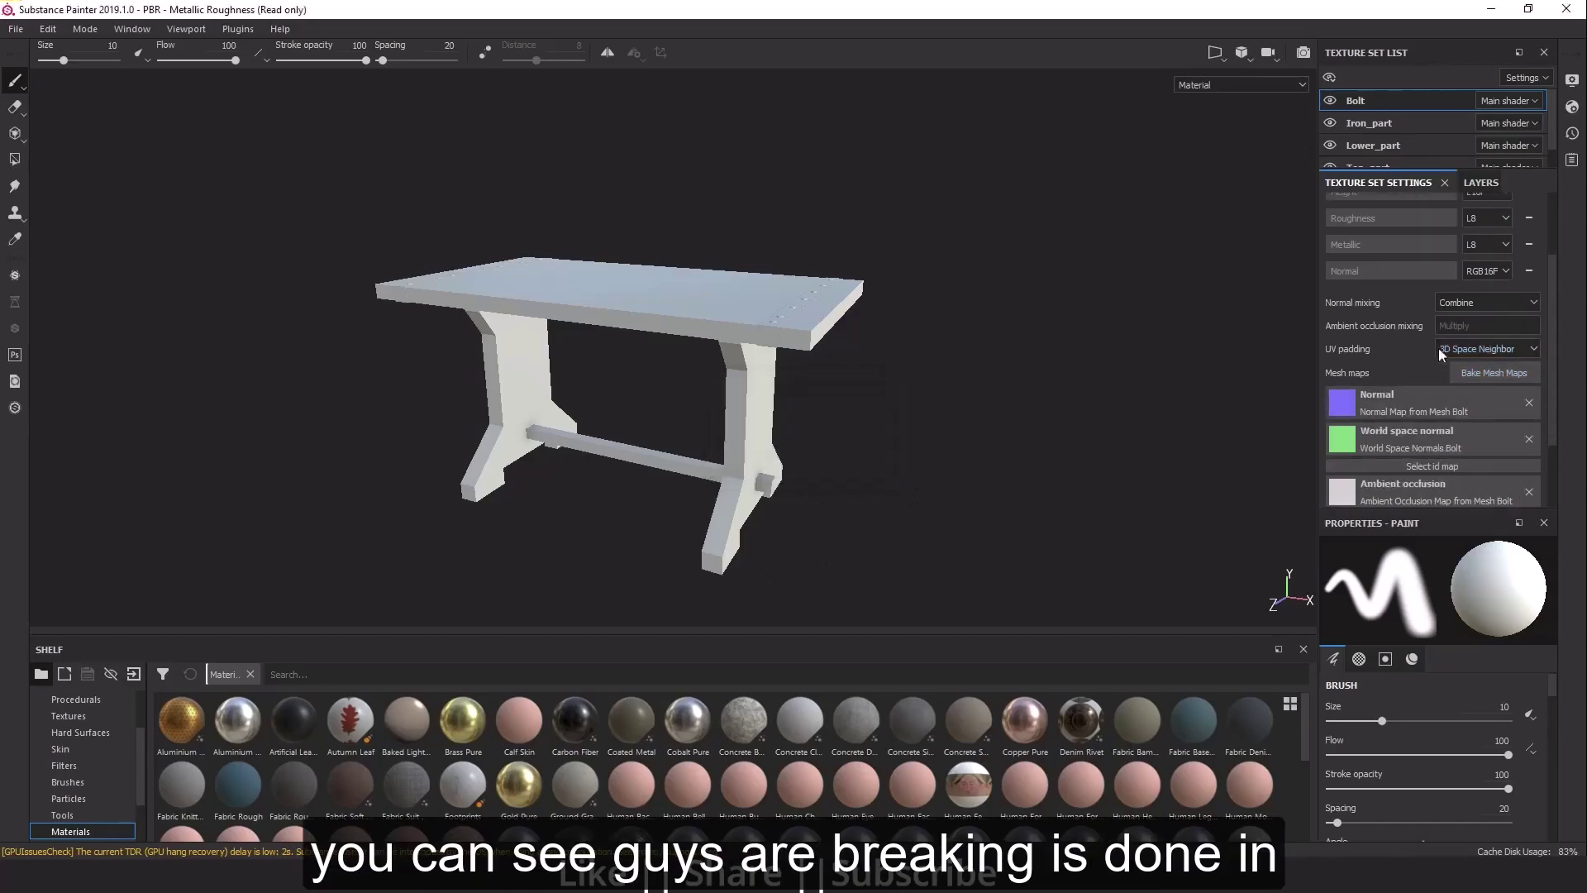
scroll(1426, 360, "down", 2)
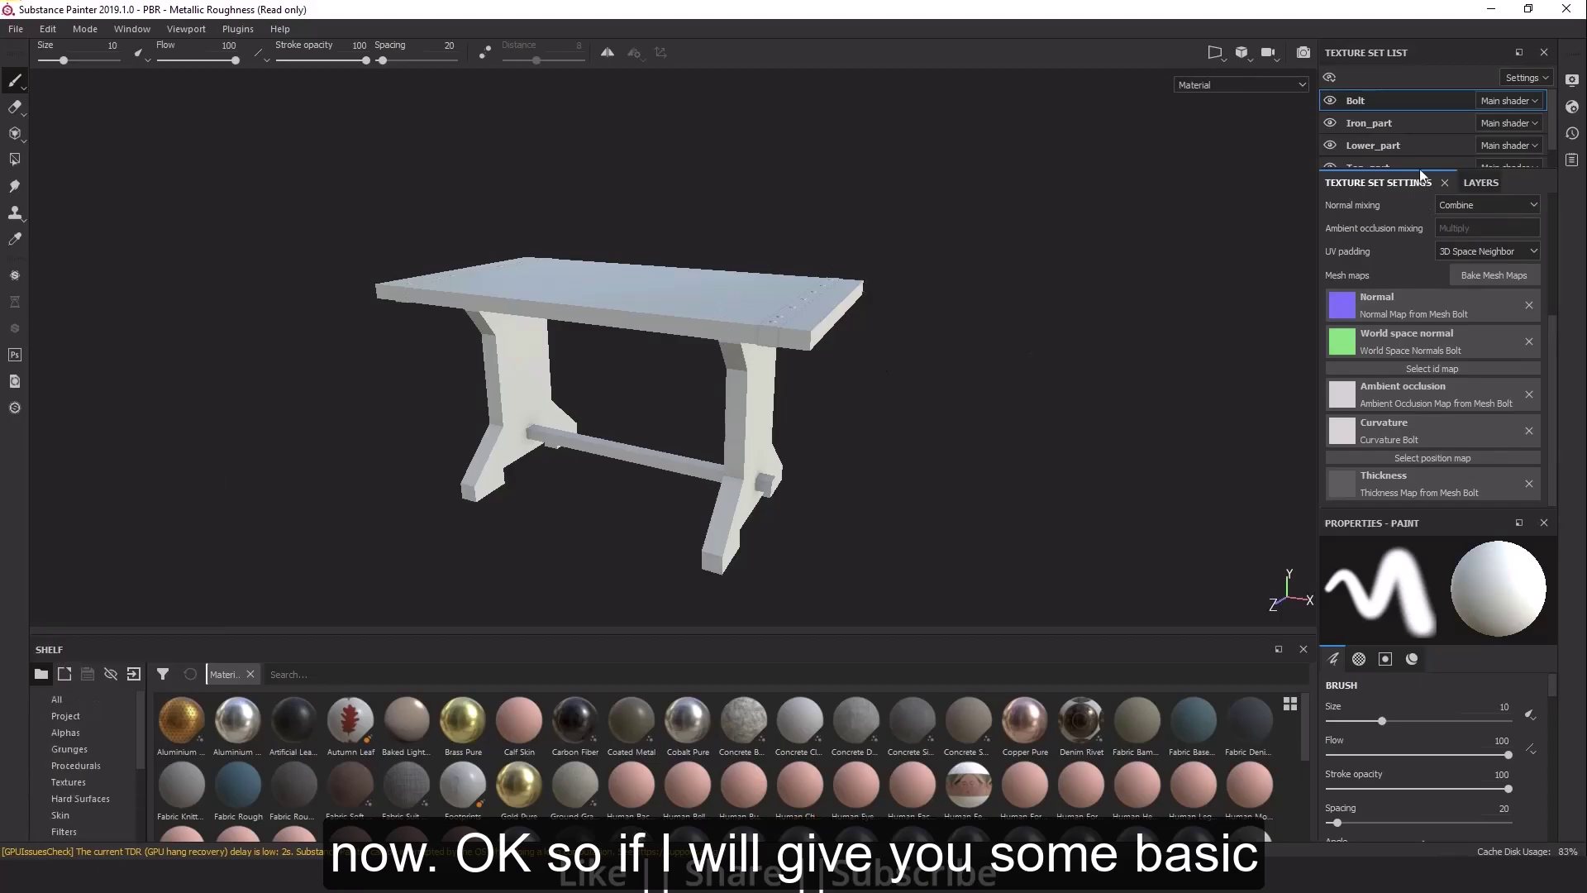
Step: Drag the Wood Beech smart material from the shelf onto the Top_part tabletop
left_click_drag(1420, 166, 1421, 290)
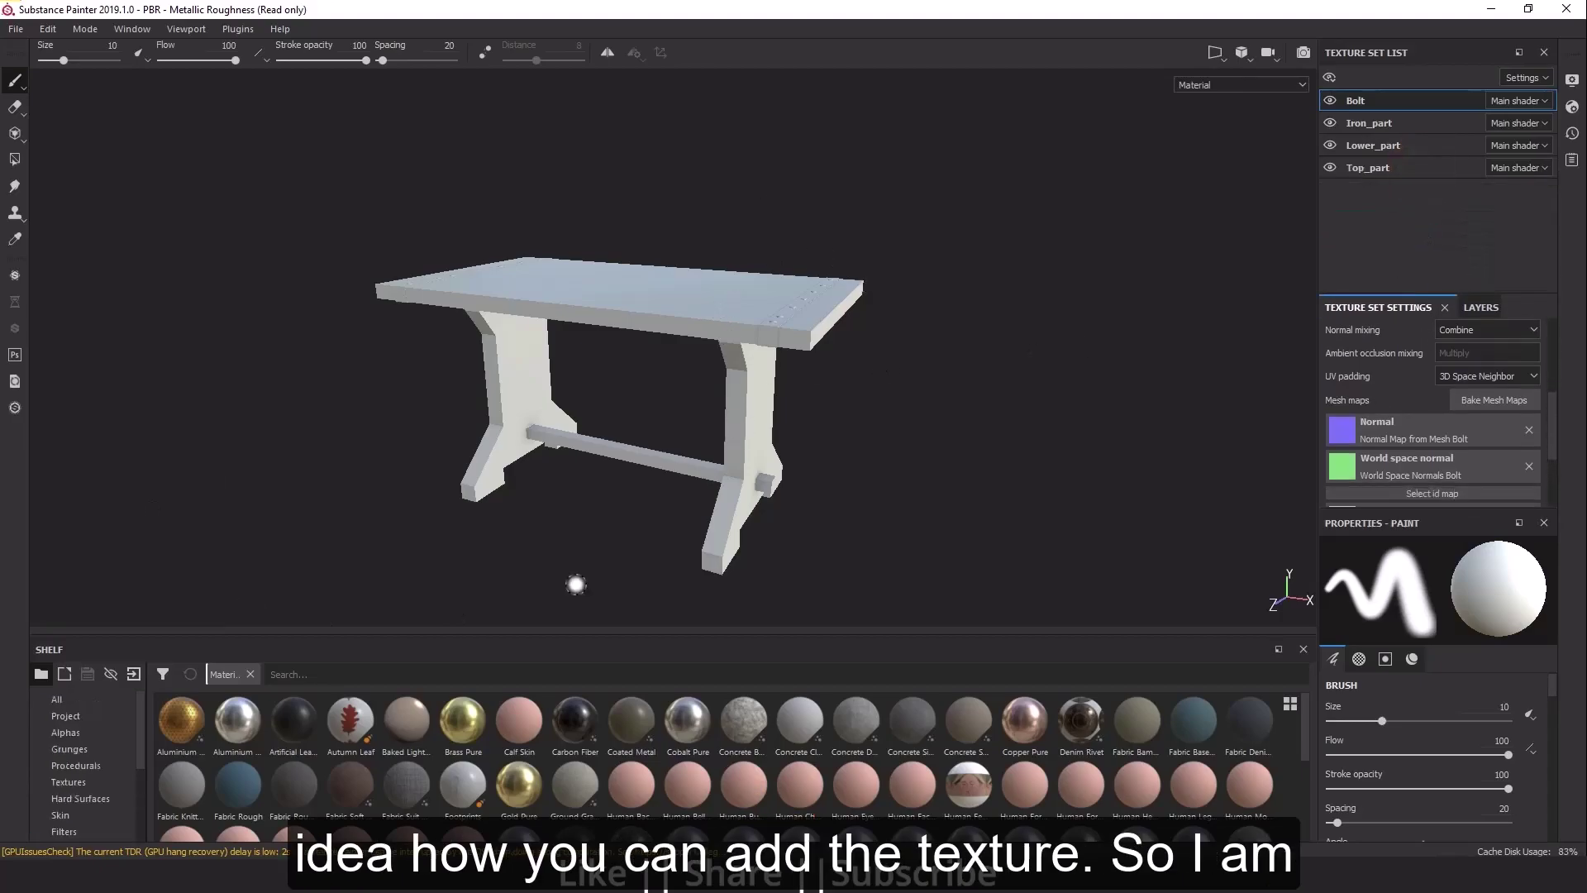
scroll(95, 773, "down", 2)
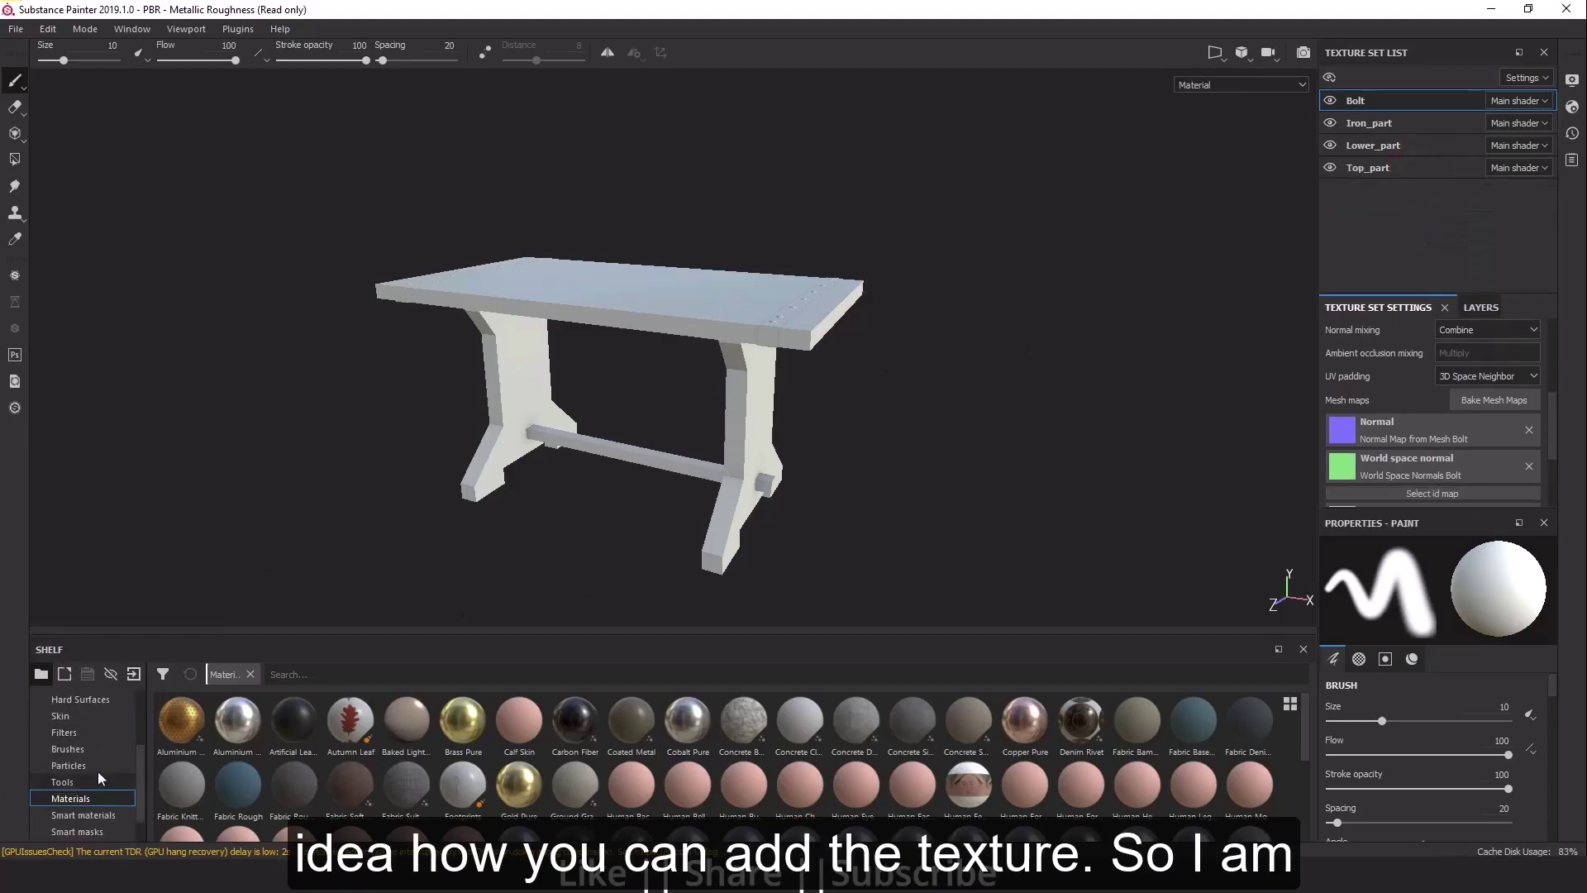
left_click(69, 815)
scroll(438, 786, "down", 5)
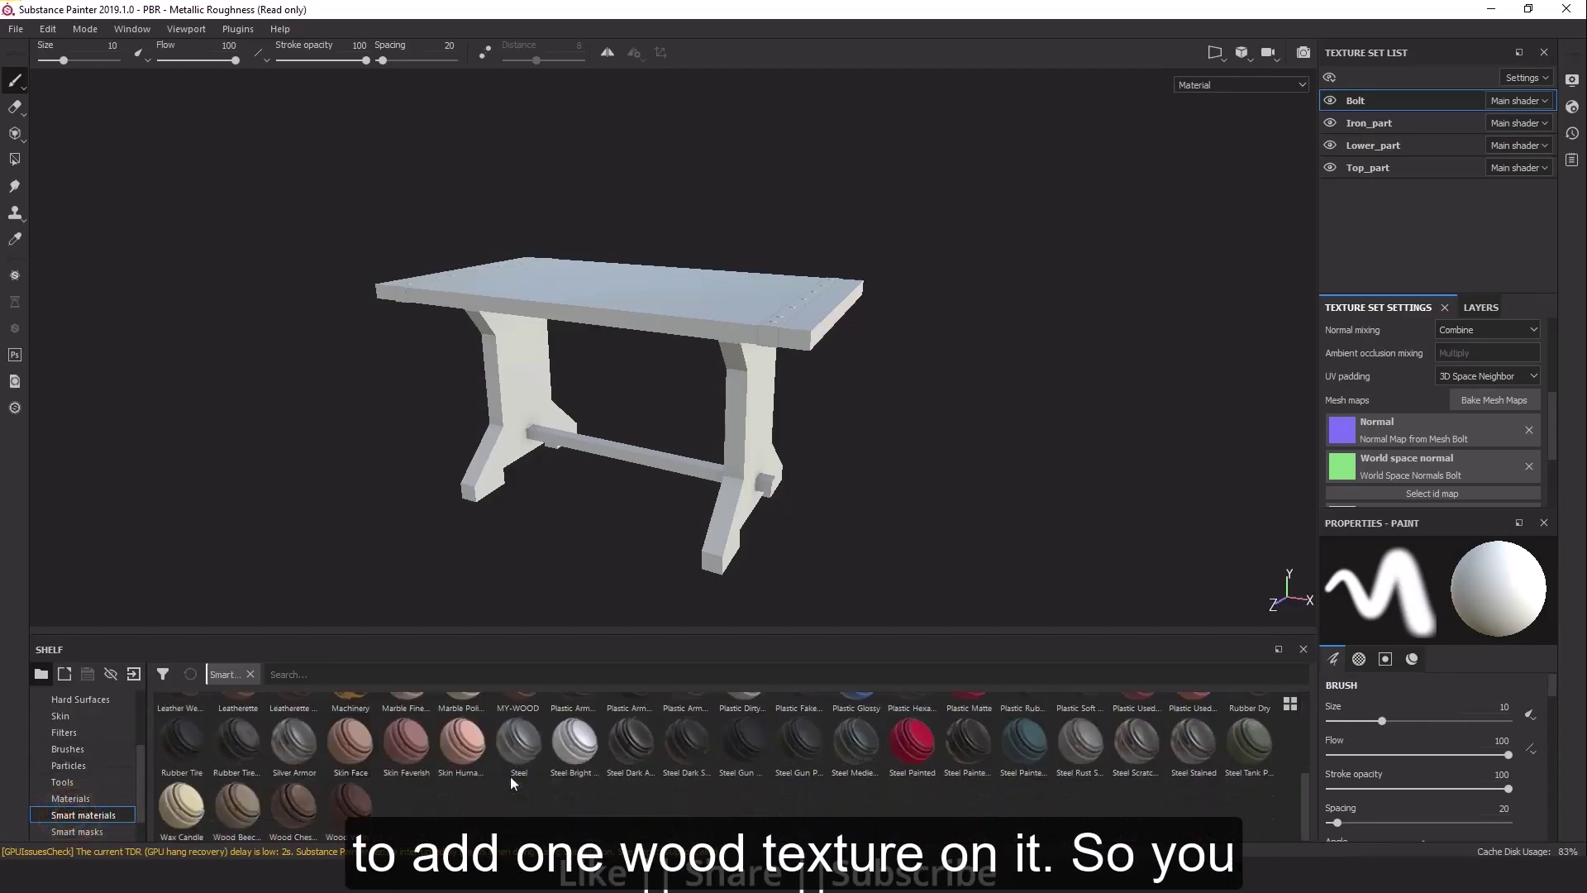
left_click_drag(227, 806, 620, 317)
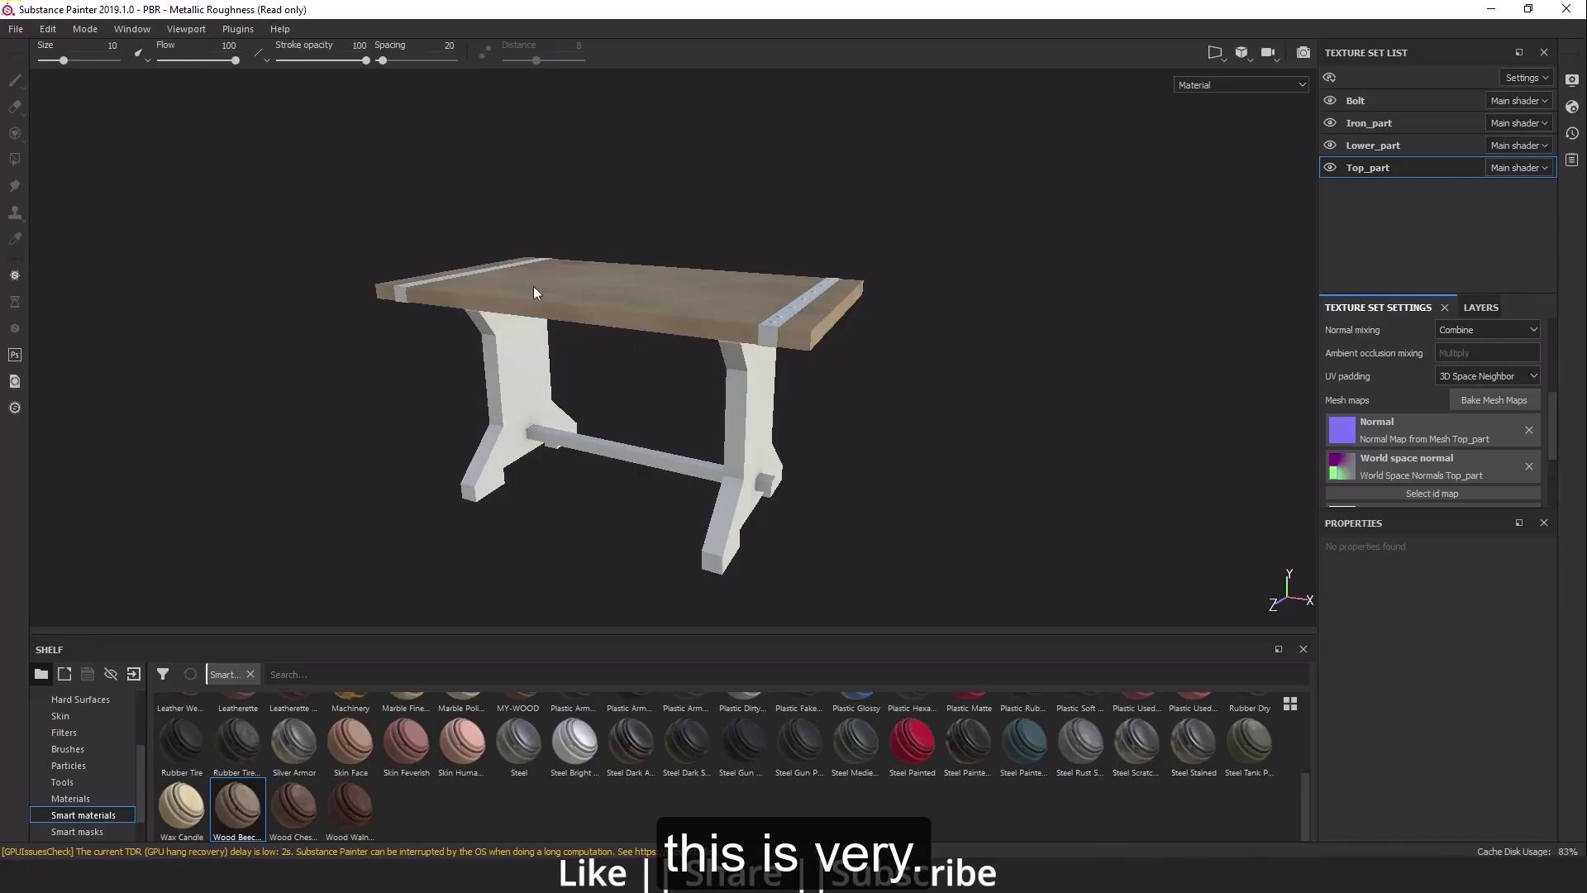
Step: Inspect the tabletop's wood grain up close and open the viewport display mode options
right_click_drag(544, 331, 595, 385, "alt")
left_click_drag(611, 394, 668, 387, "alt")
right_click_drag(668, 387, 549, 405, "alt")
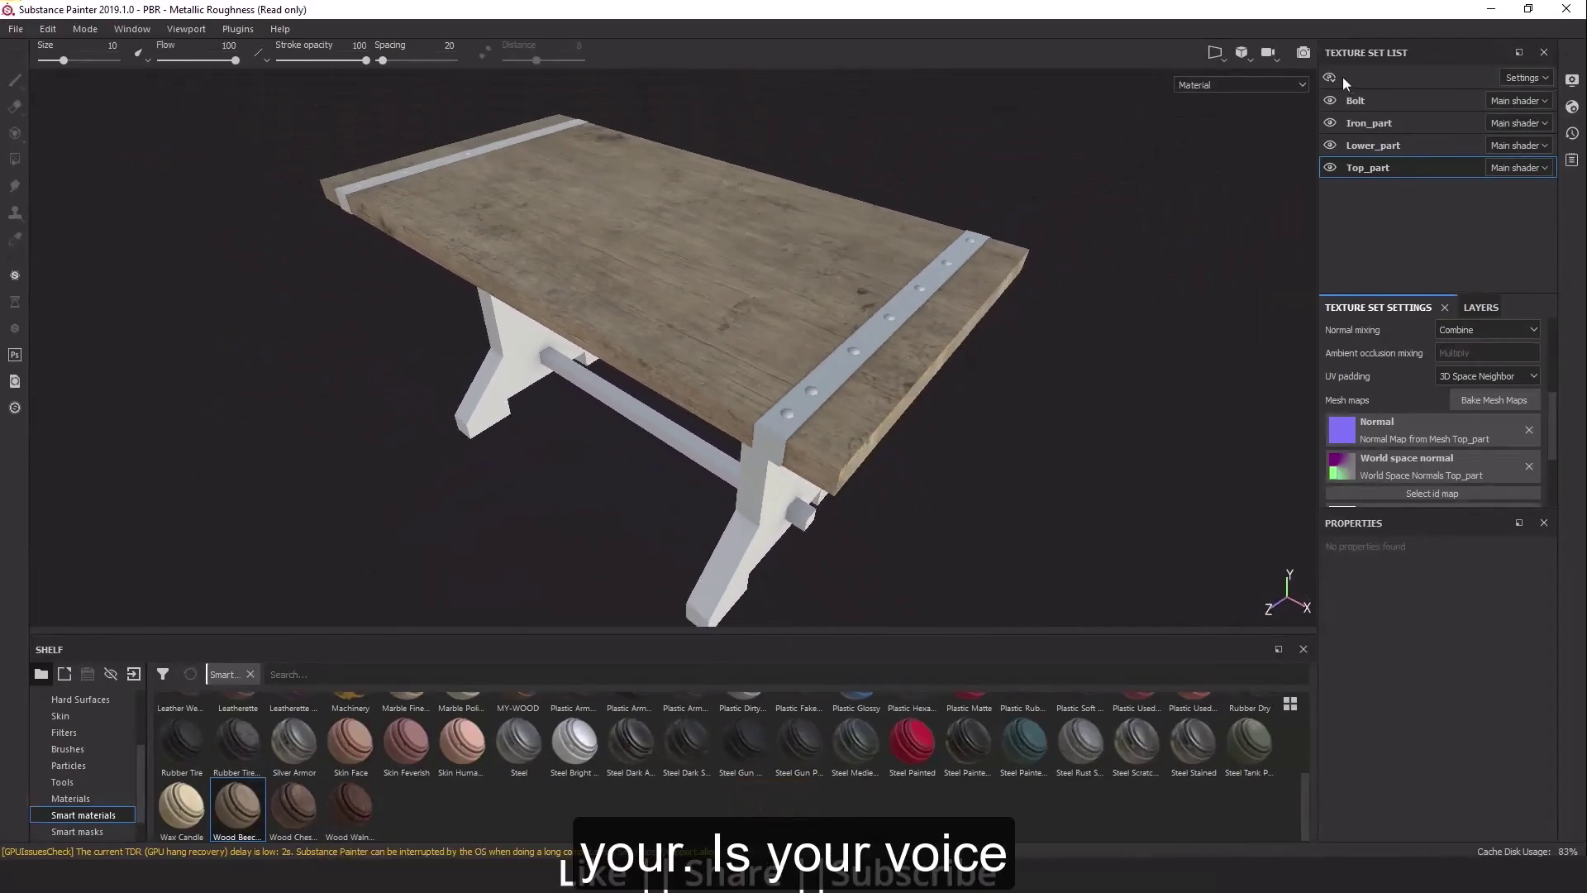
left_click(1227, 82)
left_click(1227, 83)
left_click(1223, 52)
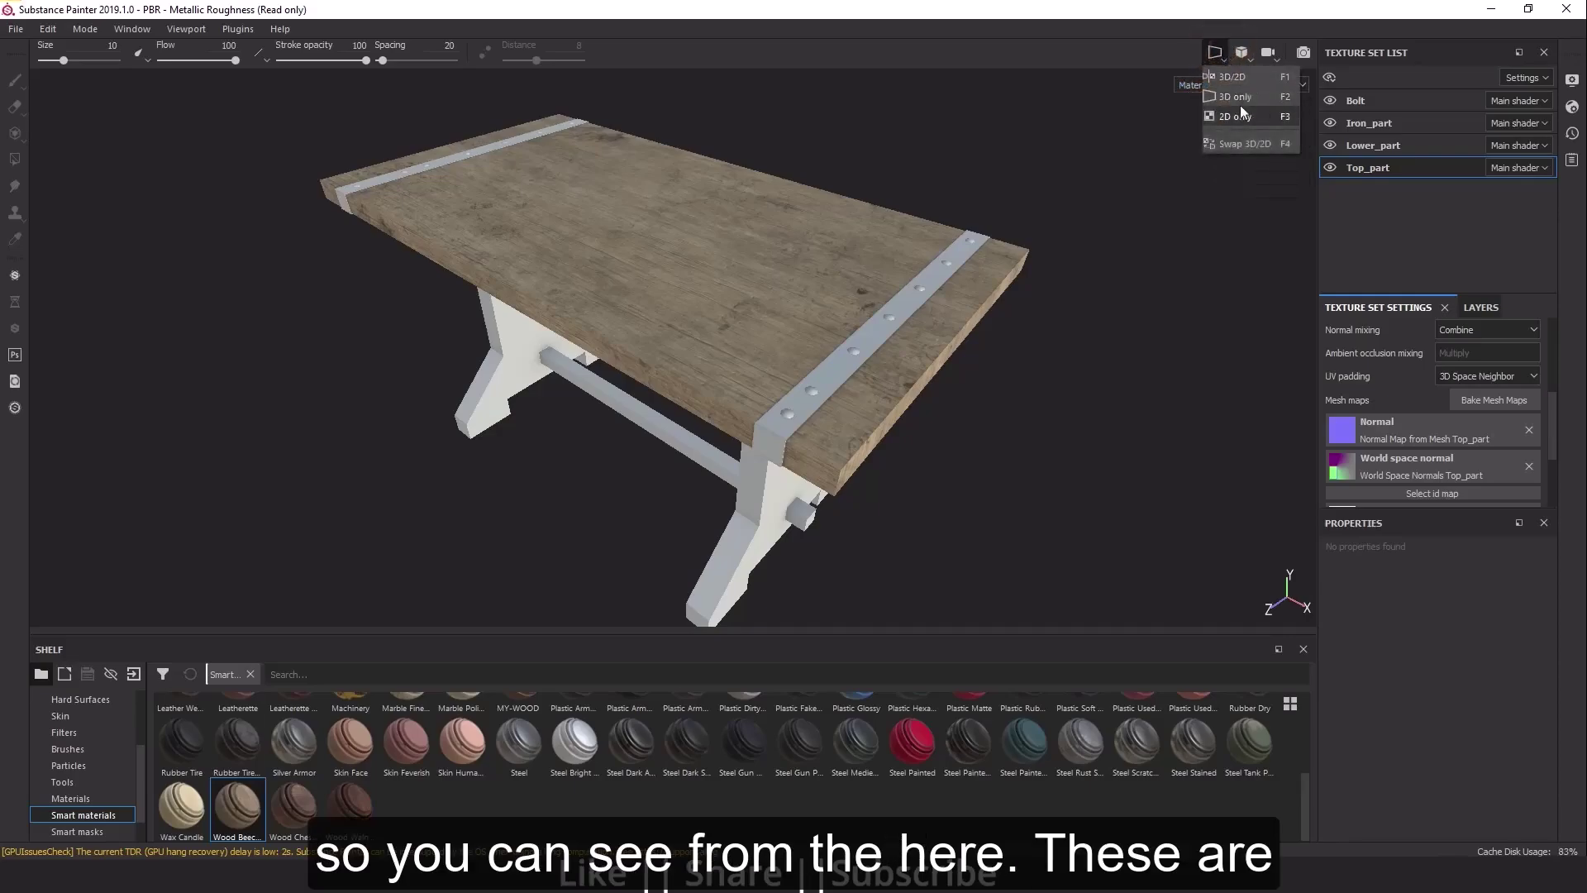
Step: Switch to the 3D/2D split view and orbit the table to a lower side angle
left_click(1245, 74)
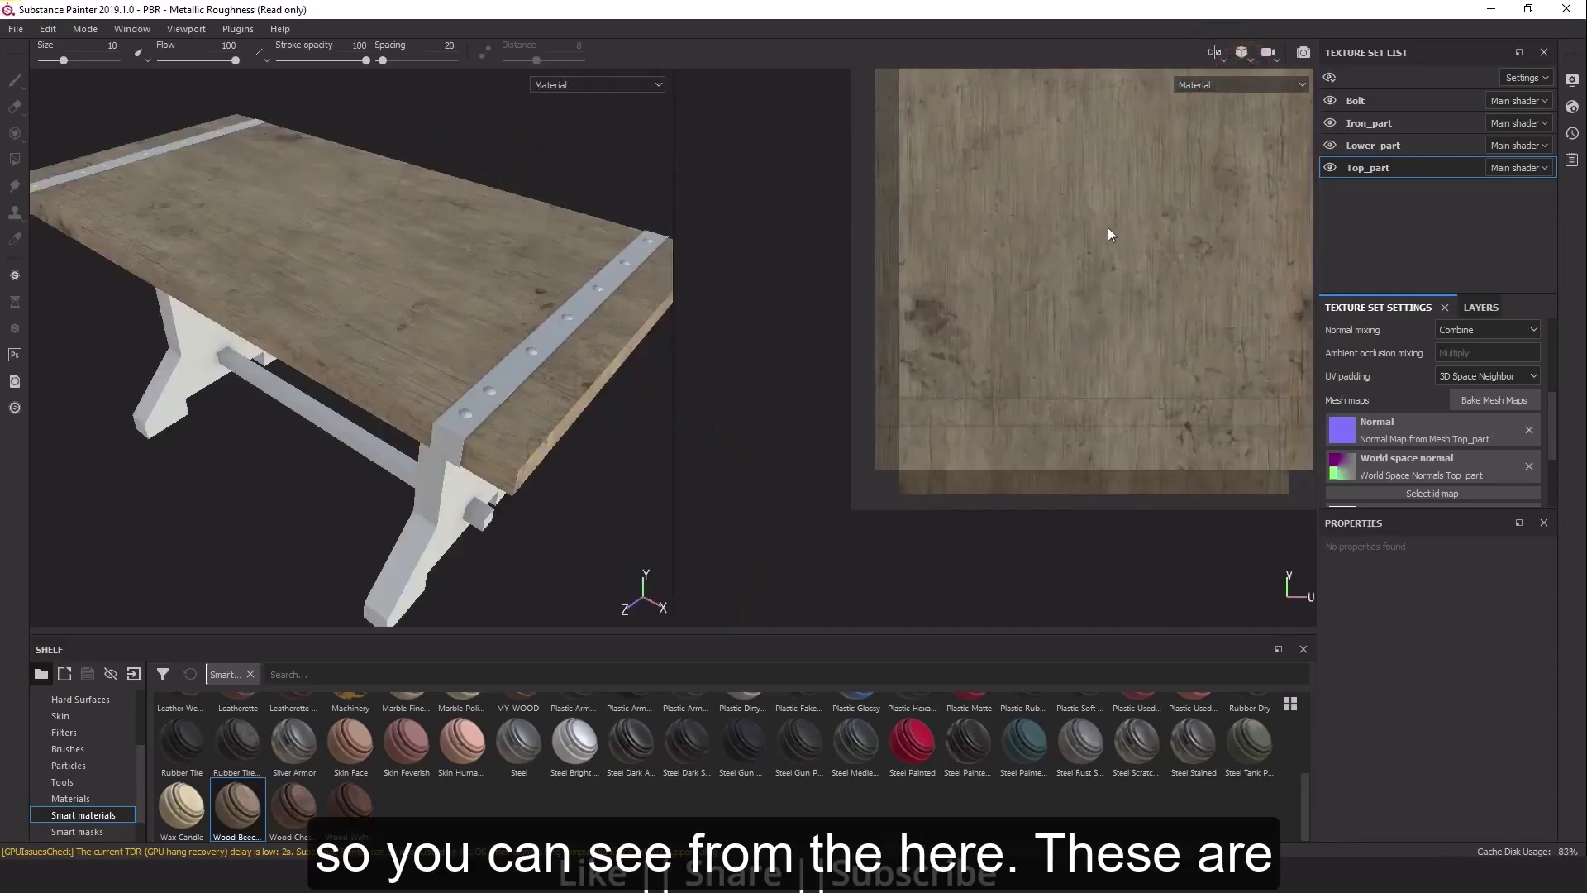
left_click_drag(328, 428, 461, 390, "alt")
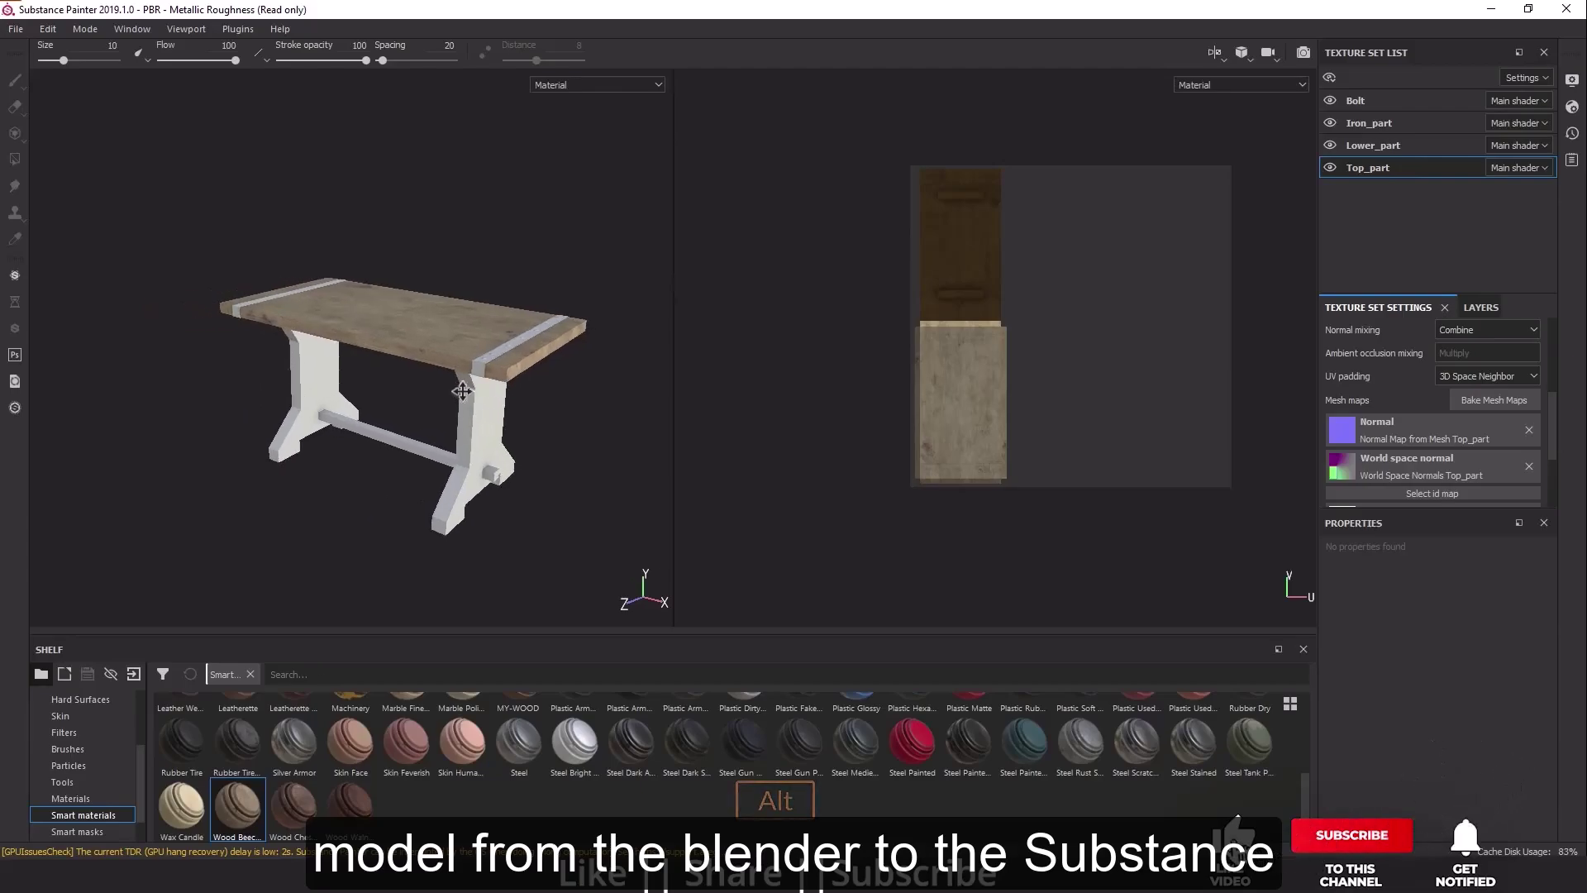